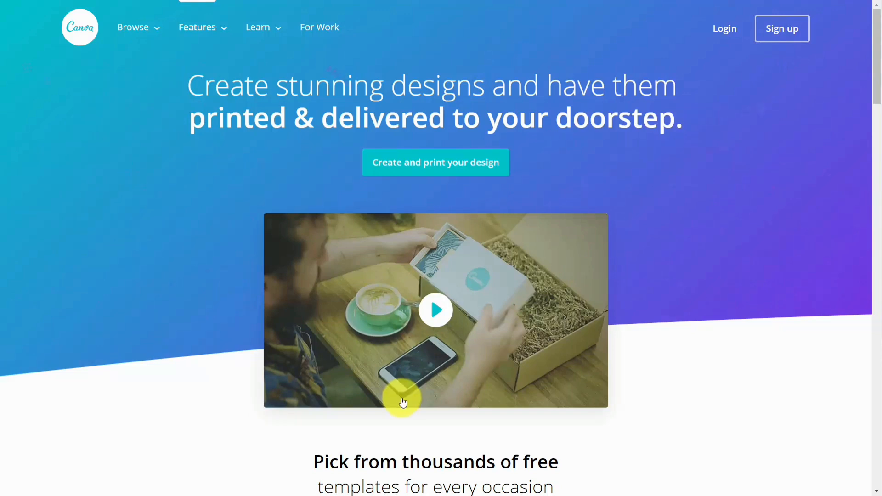
# Compare the features of the Canva, Canva for Work and Canva Enterprise plans, and view the yearly pricing.
pyautogui.scroll(-10, 402, 399)
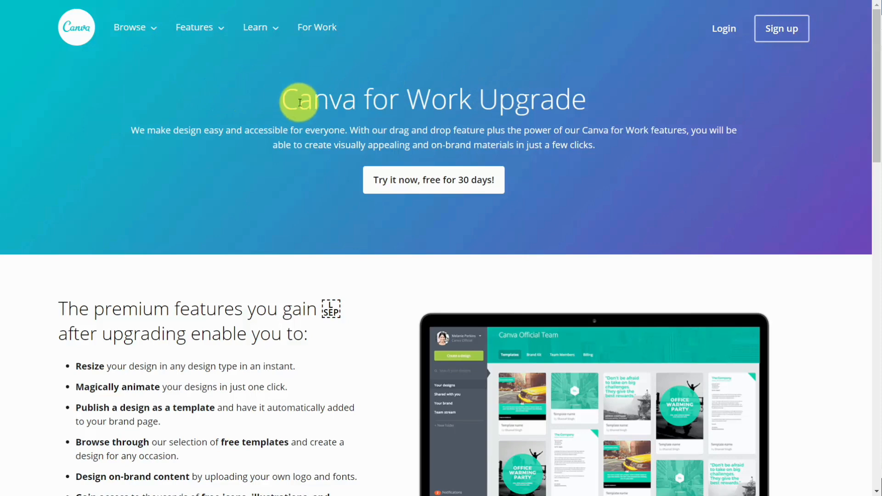
pyautogui.click(418, 179)
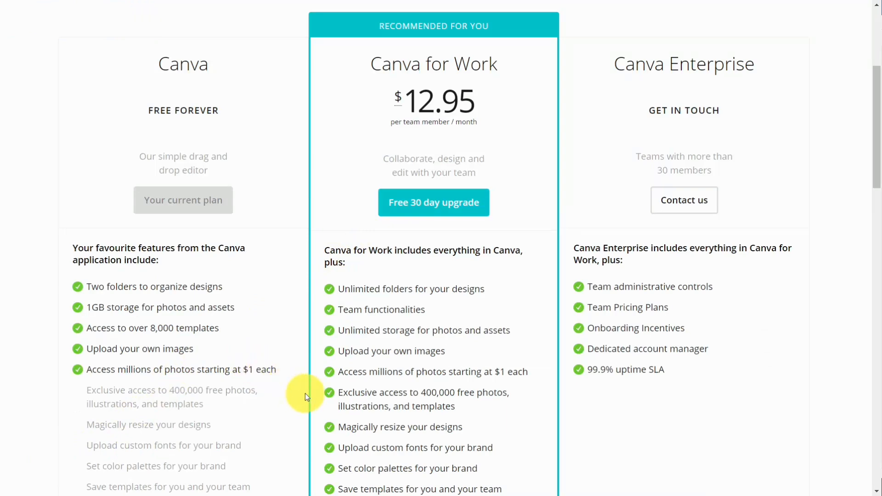
pyautogui.scroll(-4, 372, 403)
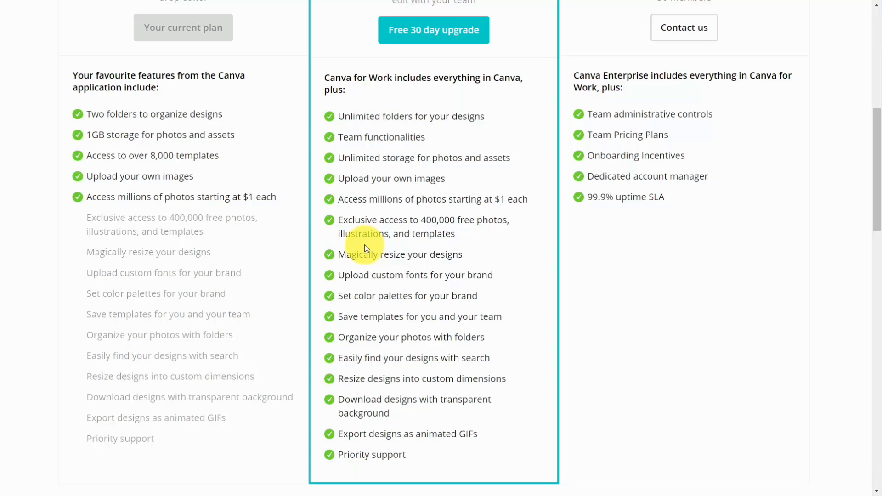
pyautogui.scroll(9, 440, 206)
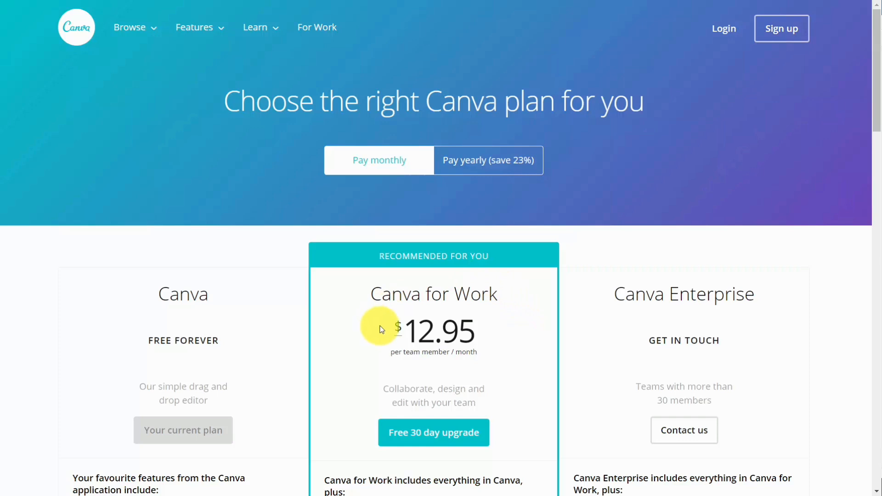
pyautogui.click(459, 170)
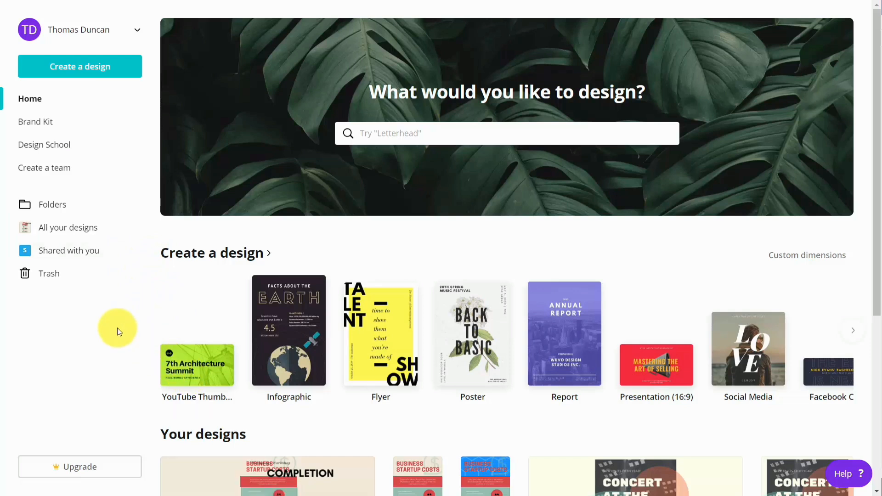
# Open the account's public profile and its editable profile info.
pyautogui.click(91, 28)
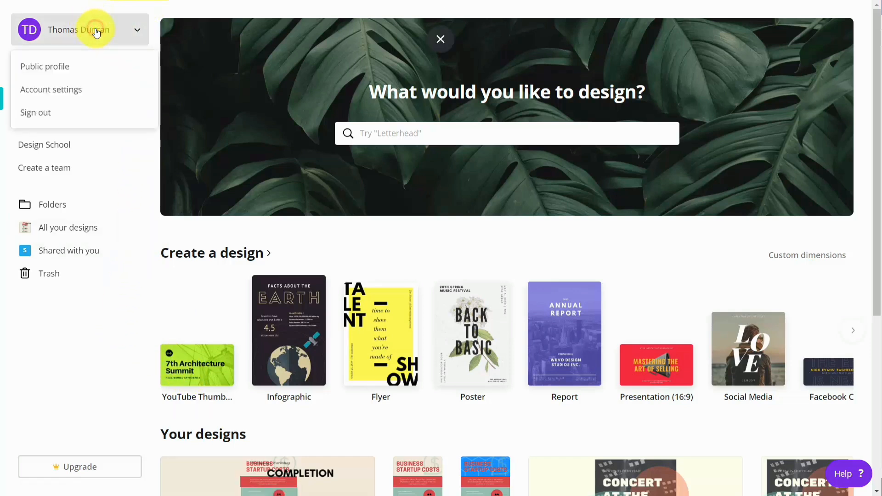
pyautogui.click(68, 69)
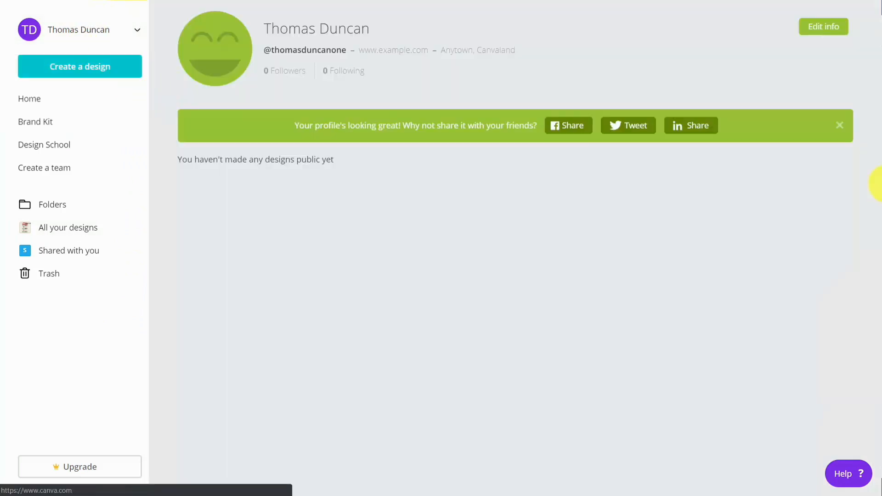
pyautogui.click(825, 27)
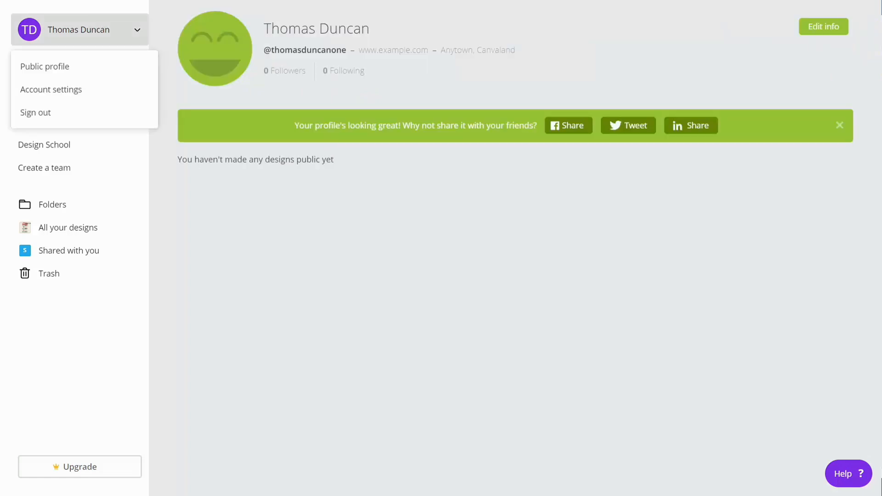
# Review the account settings, covering Billing & Teams, Print orders, and the sign-out and account deactivation options.
pyautogui.click(51, 89)
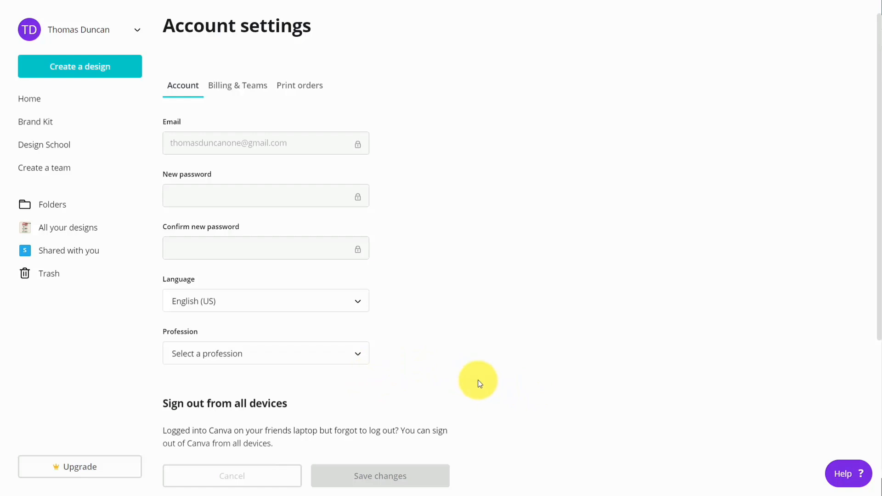
pyautogui.click(240, 83)
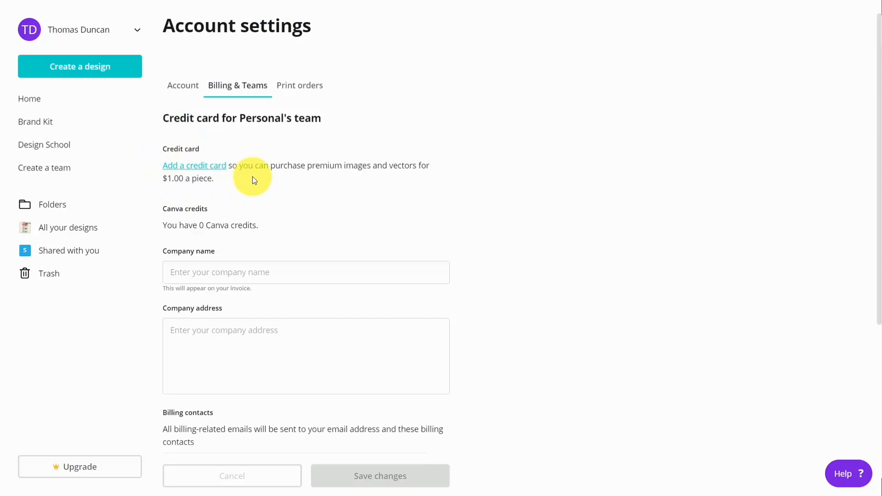
pyautogui.scroll(-4, 344, 198)
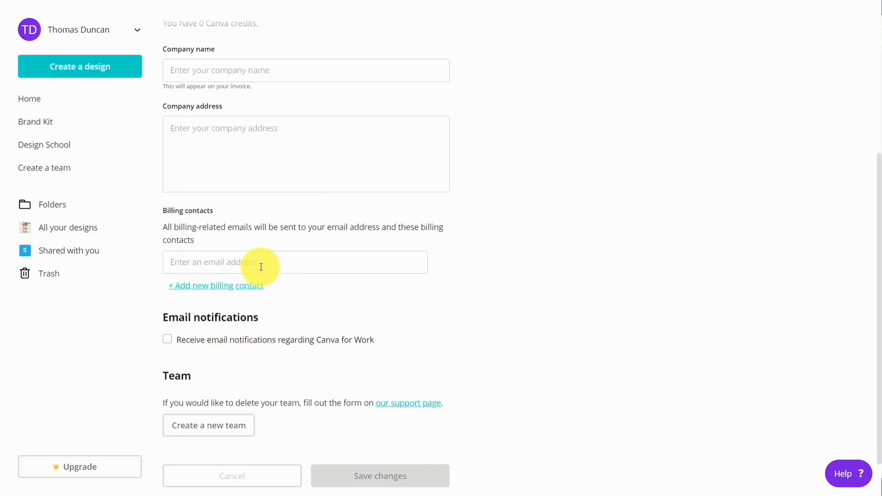
pyautogui.scroll(5, 316, 277)
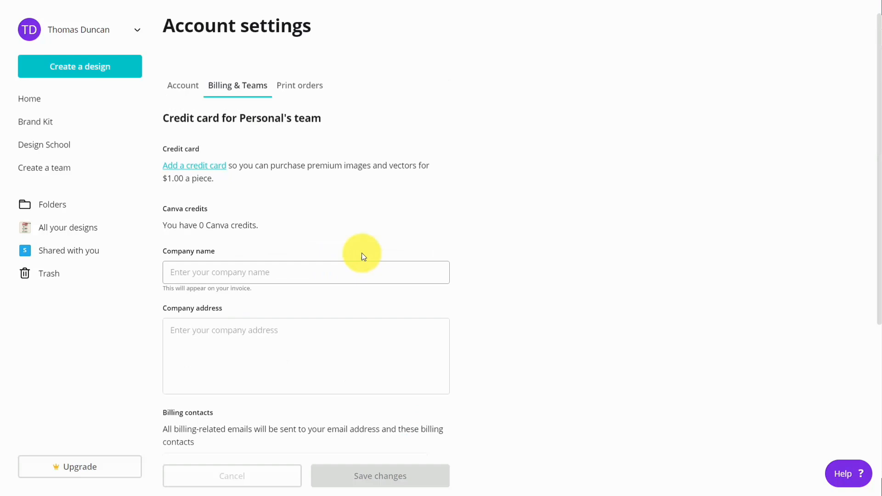
pyautogui.click(300, 87)
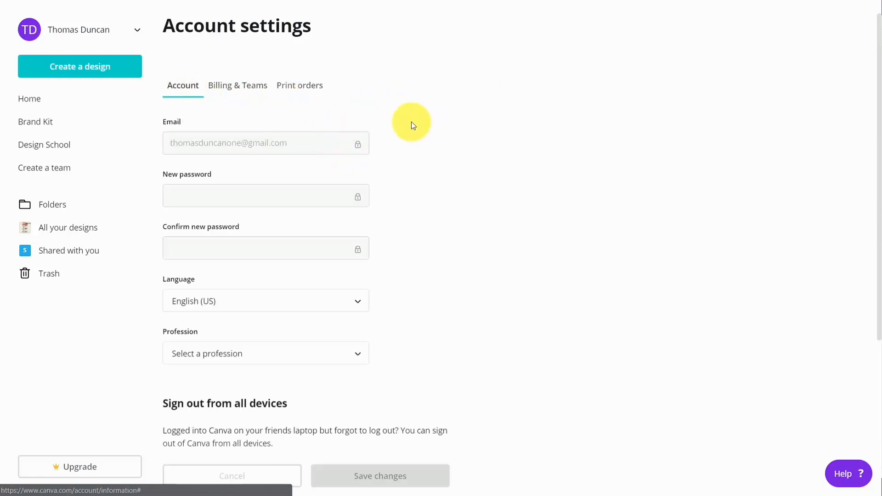
pyautogui.scroll(-4, 393, 124)
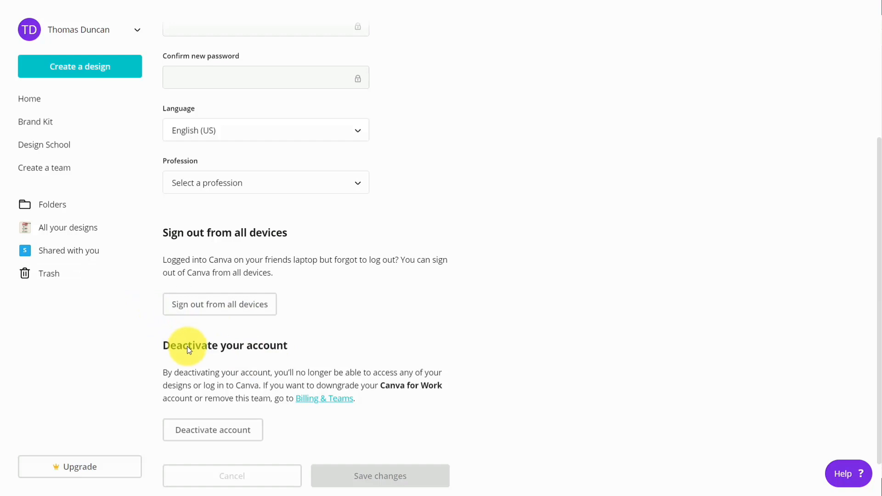
pyautogui.click(147, 108)
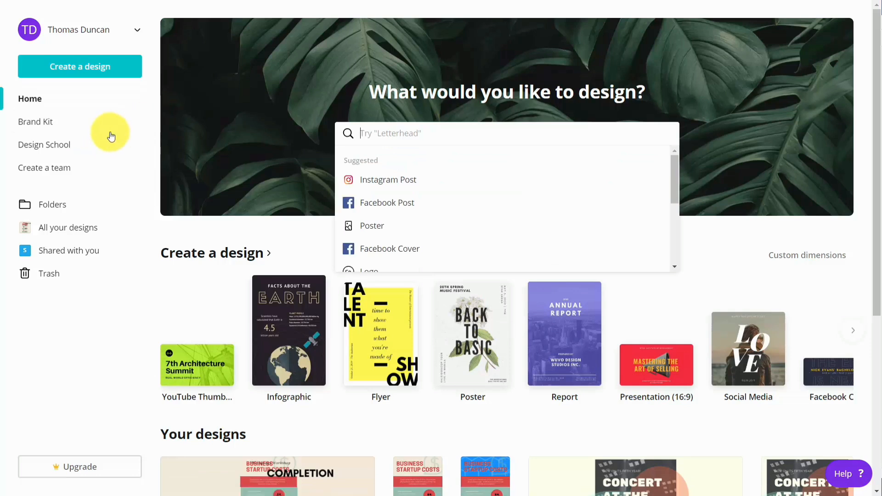
# Add a blue and a purple brand color to the Brand Kit's color palette.
pyautogui.click(39, 124)
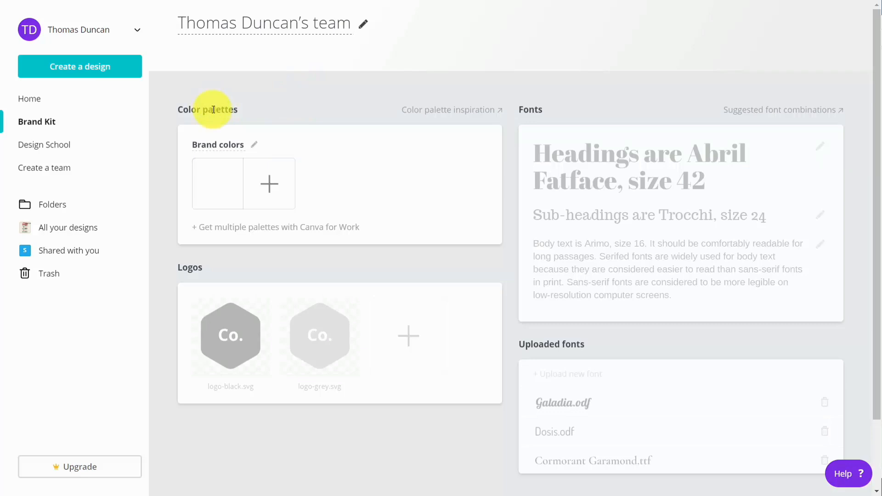
pyautogui.click(267, 183)
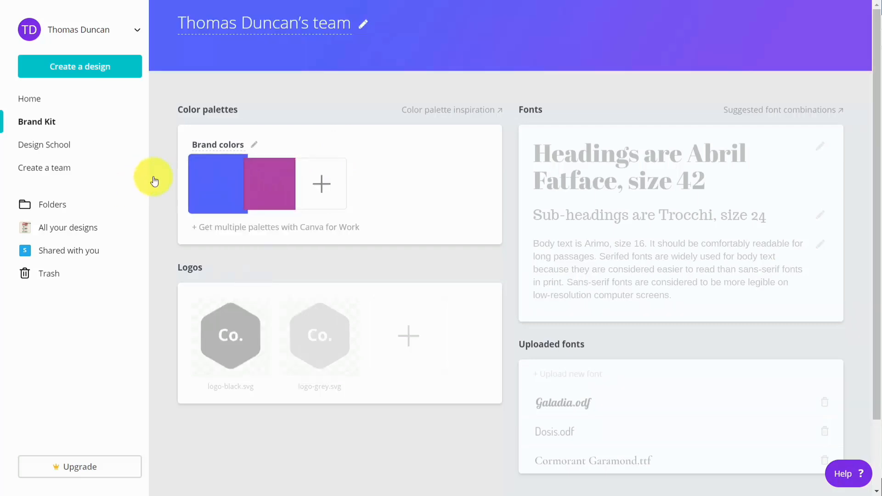
# Add a third brand color, green a8c11a, and remove it from the palette.
pyautogui.click(322, 184)
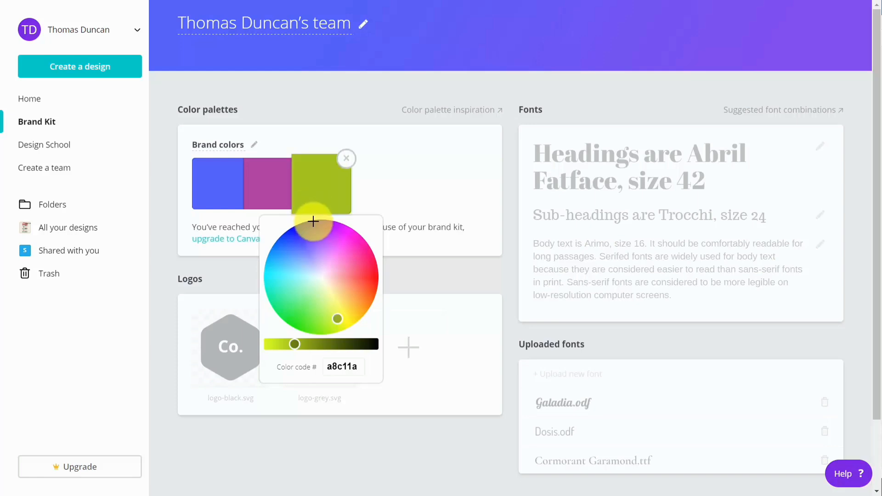
pyautogui.click(316, 98)
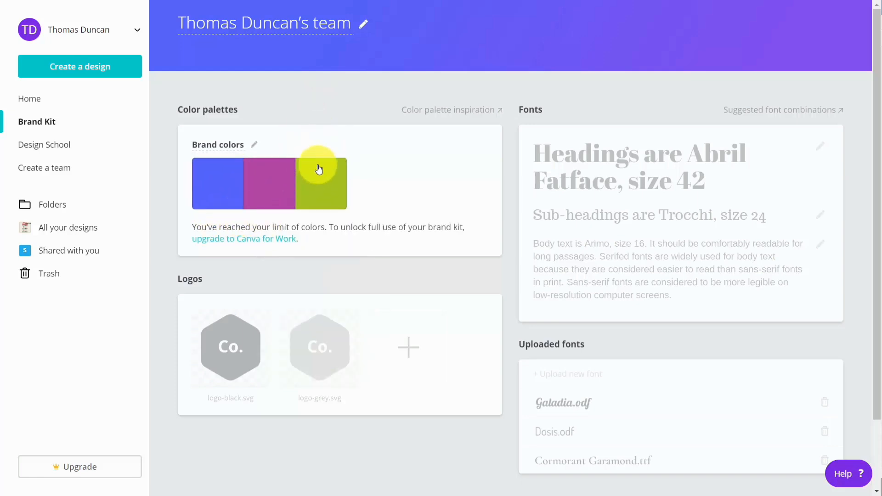
pyautogui.click(342, 158)
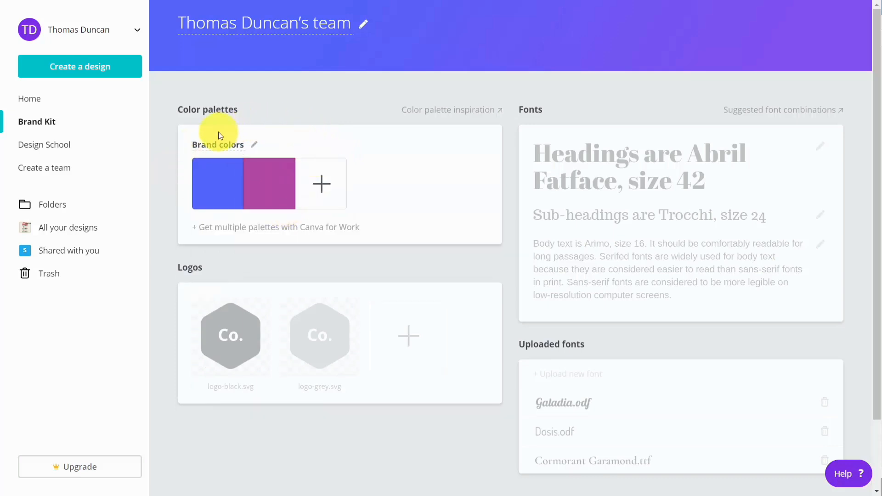
# Check what the Brand Kit offers for logos, brand fonts and uploaded fonts.
pyautogui.scroll(-2, 353, 139)
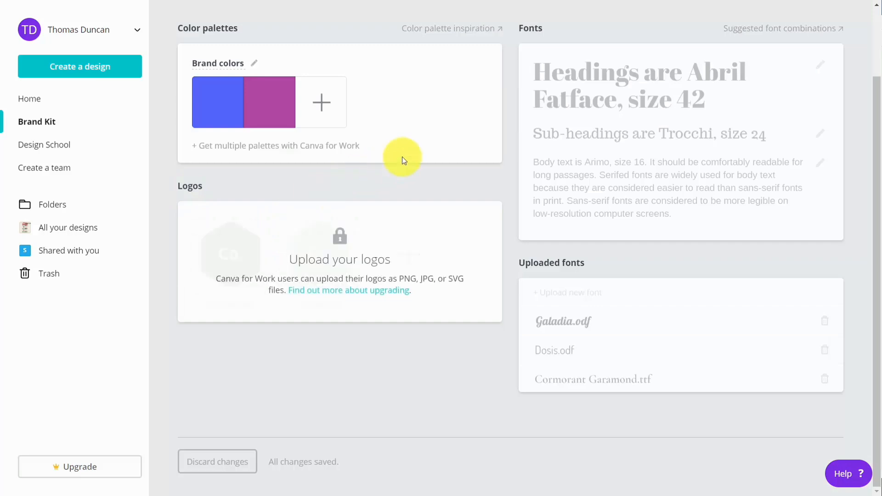
pyautogui.moveTo(600, 106)
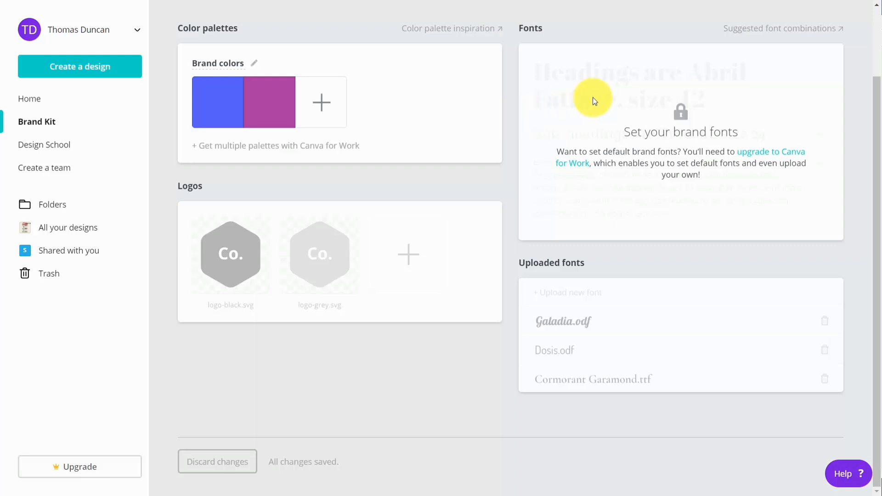
pyautogui.moveTo(600, 299)
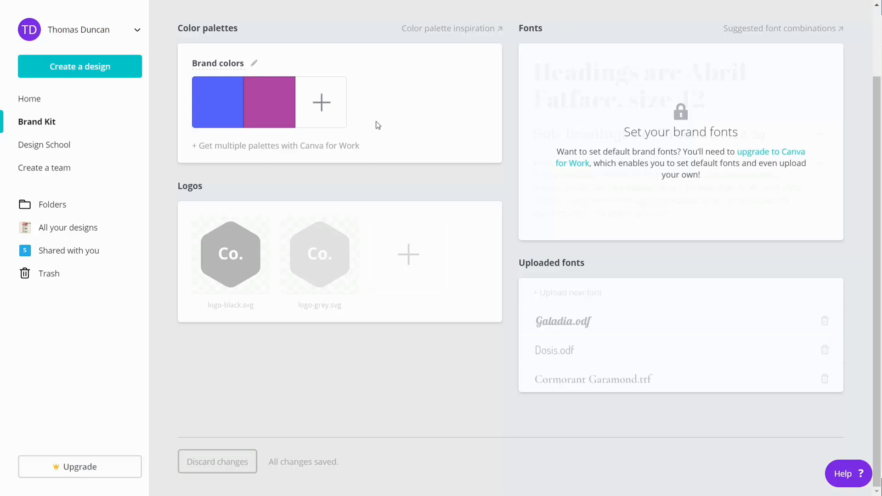
# Create a team by entering two invitees' email addresses with the Member role and sending the invitations.
pyautogui.click(63, 171)
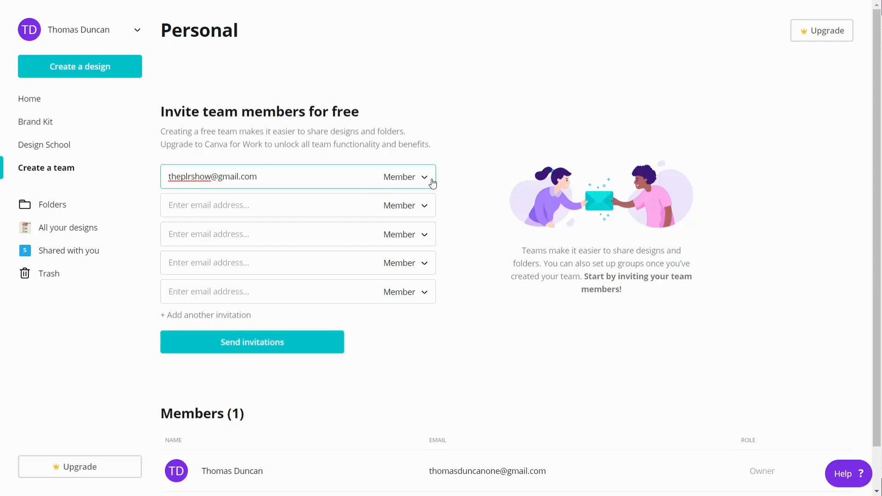
pyautogui.click(420, 178)
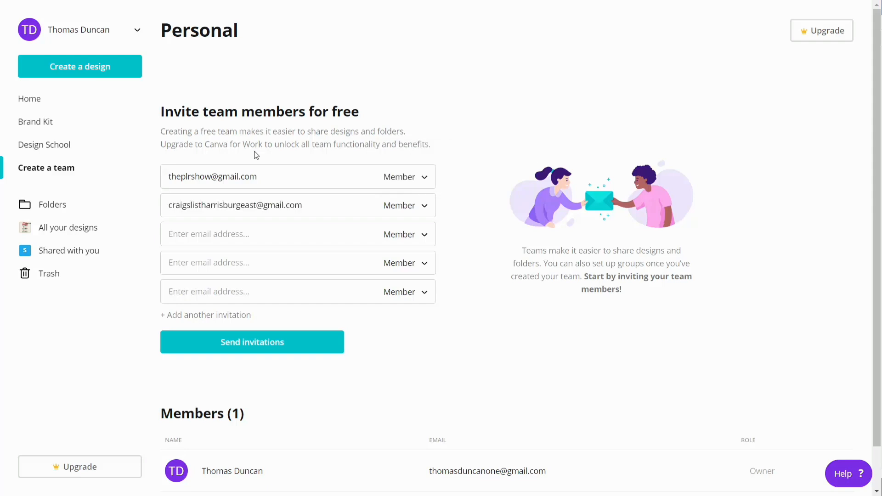
pyautogui.click(270, 342)
pyautogui.scroll(-3, 270, 342)
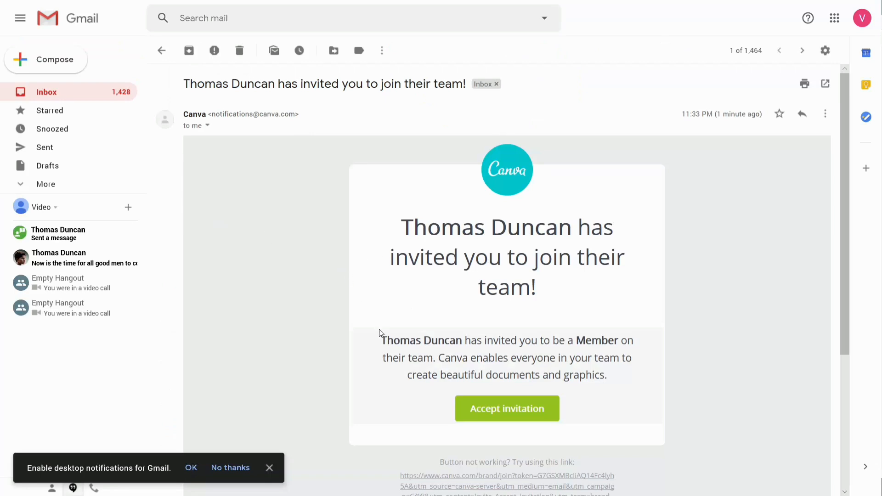
# Accept the team invitation in Gmail and sign up for Canva with the invitee's name, Small business use, email address and account password.
pyautogui.click(492, 414)
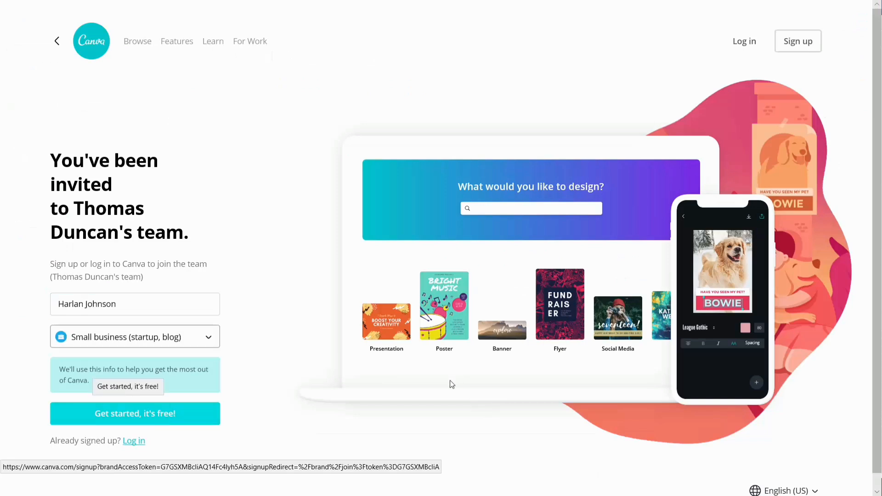
pyautogui.click(147, 419)
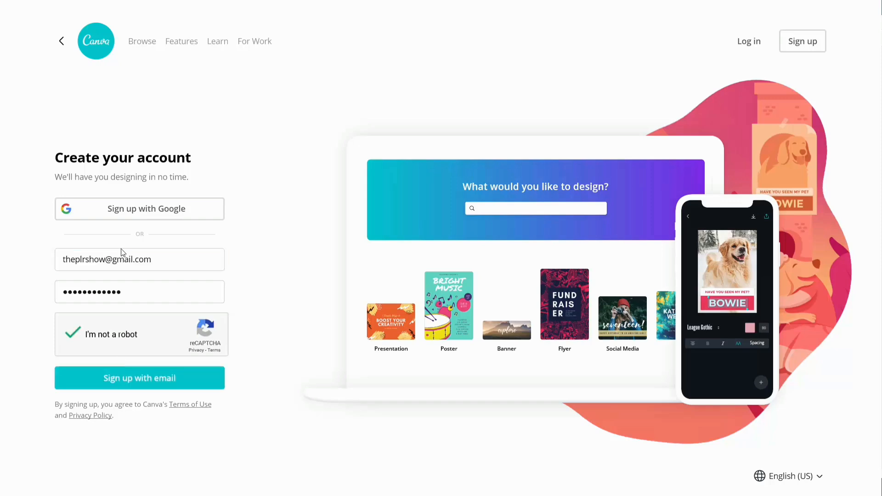
pyautogui.click(152, 374)
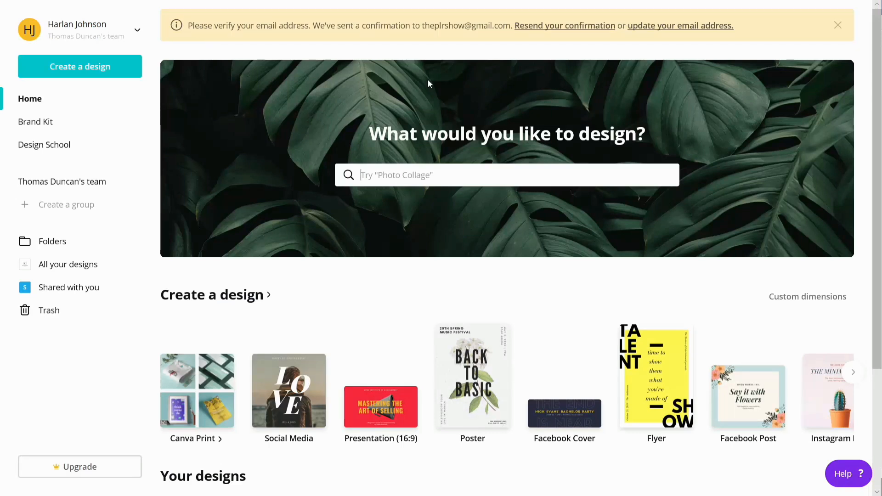
# Switch to Gmail and confirm the new Canva account's email address from the confirmation message.
pyautogui.hotkey('ctrl', 'Tab')
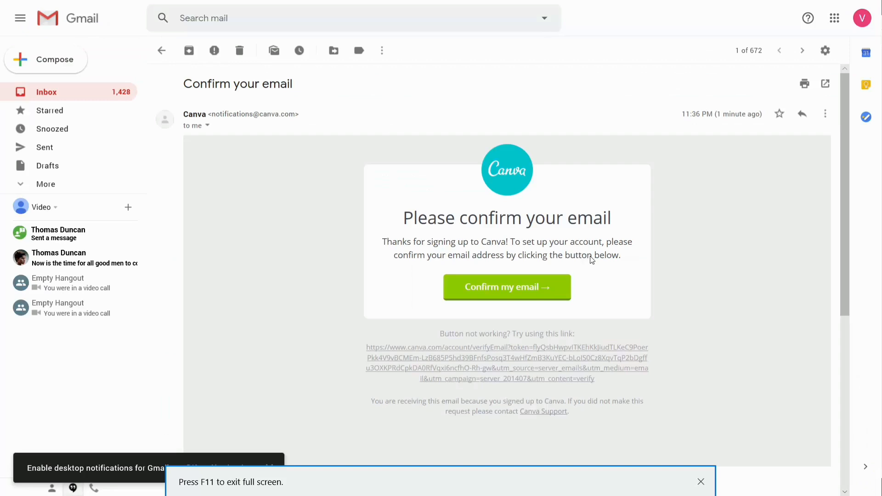
pyautogui.click(490, 284)
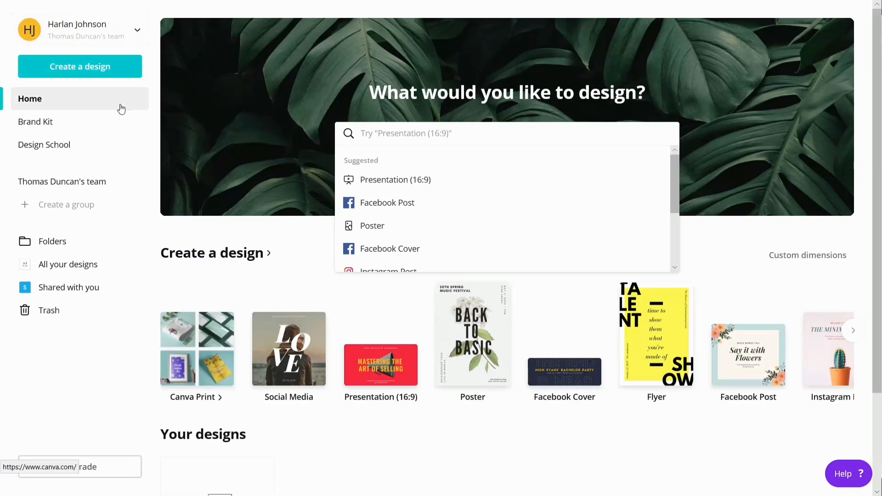
# Look over the new member's home page, and review all members on the team owner's team page.
pyautogui.click(48, 124)
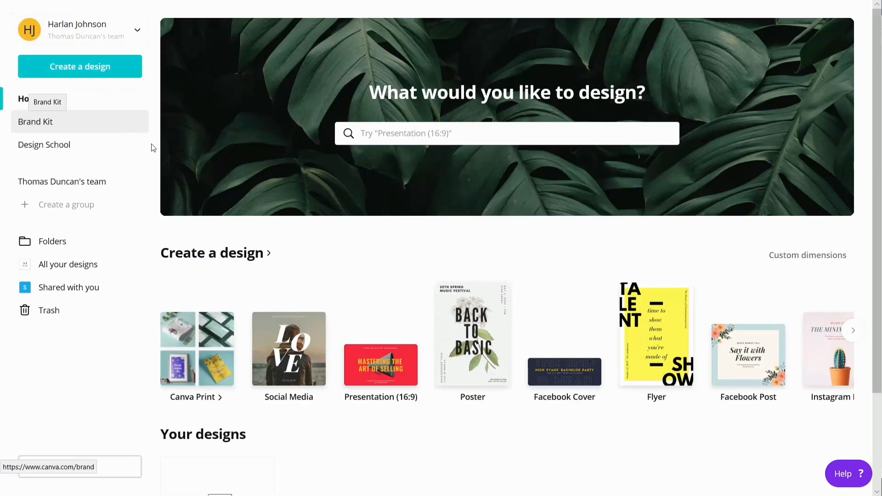
pyautogui.click(86, 208)
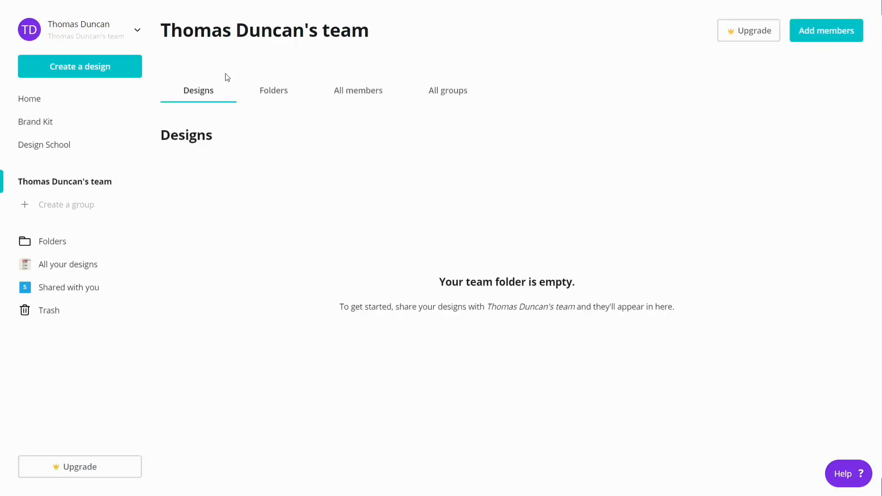
pyautogui.click(351, 94)
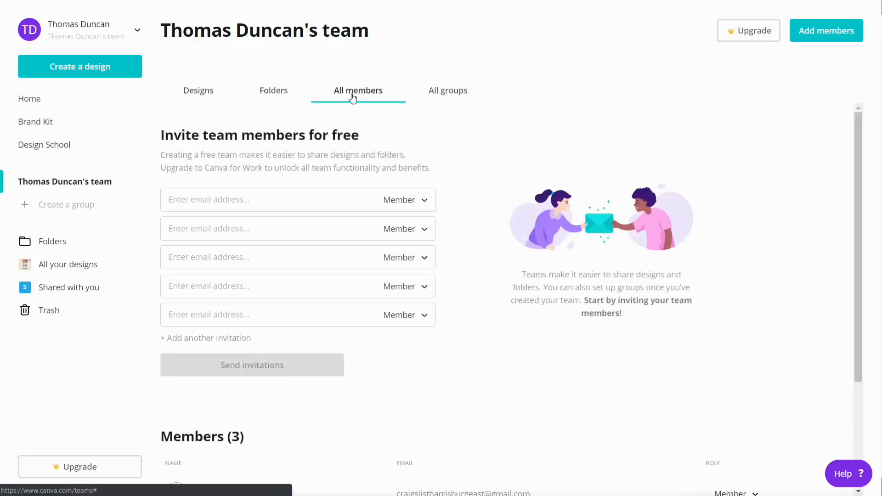
pyautogui.scroll(-3, 385, 115)
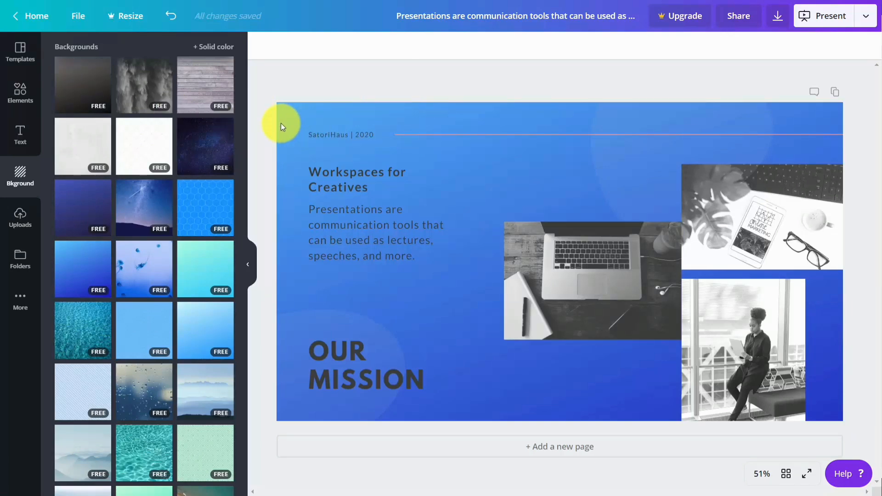
# Delete the black-and-white laptop photo from the middle of the Our Mission slide.
pyautogui.click(731, 204)
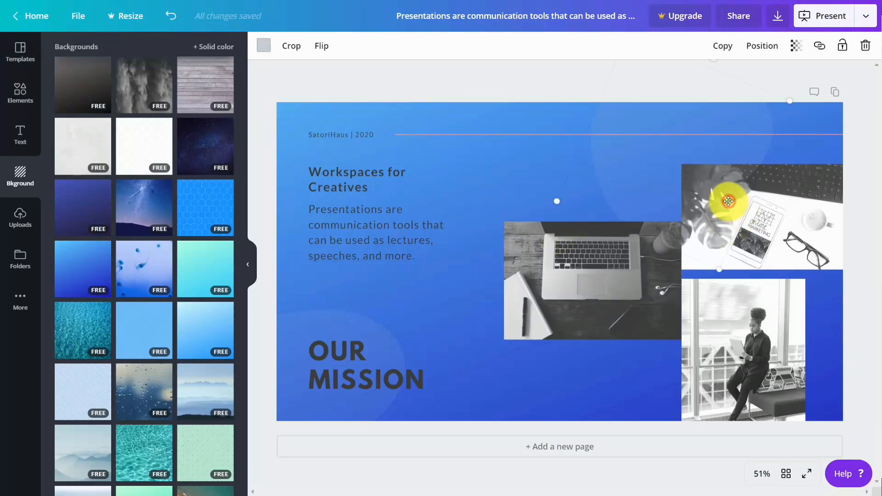
pyautogui.click(547, 264)
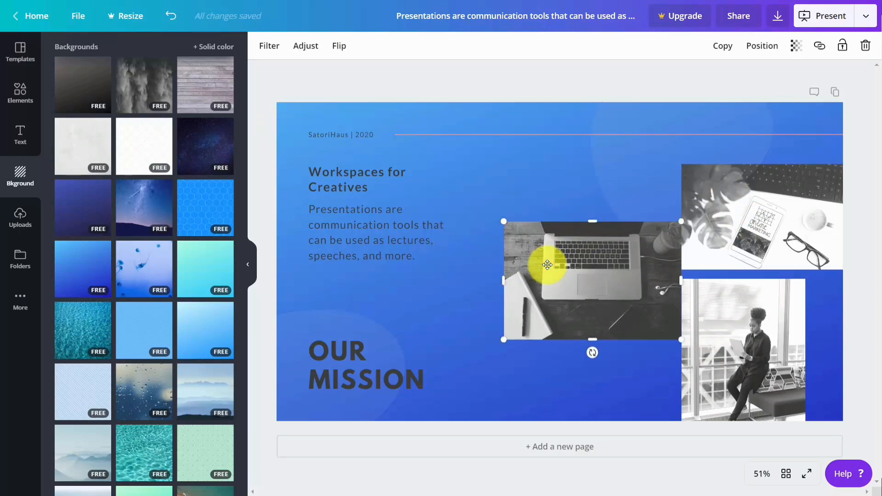
pyautogui.press('Delete')
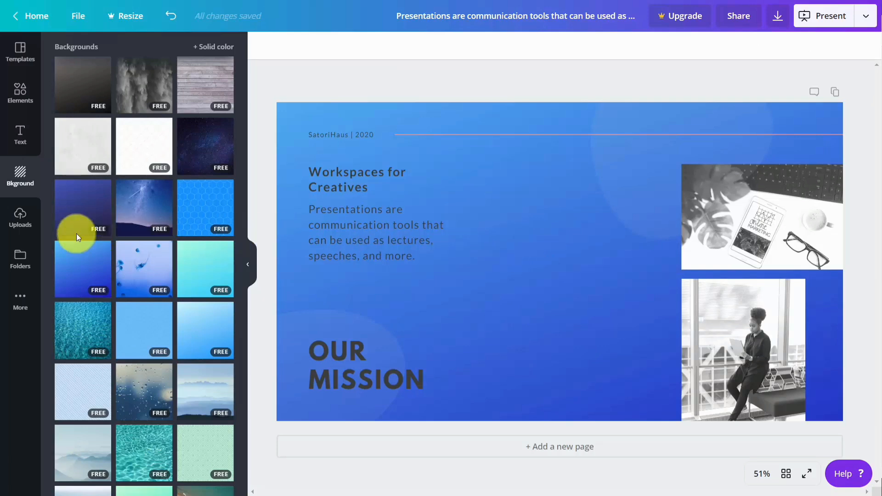
# Upload the images and place the two-book cover image on the slide, sized to fit between the text and the photos.
pyautogui.click(16, 215)
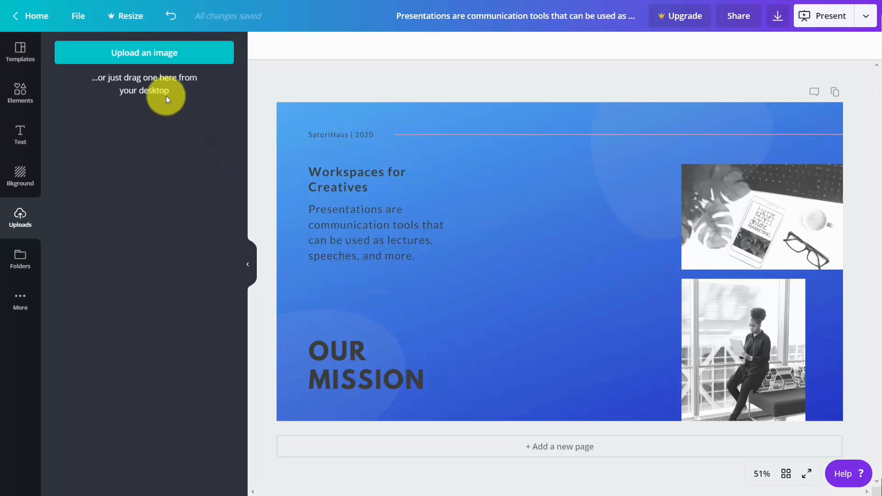
pyautogui.click(143, 62)
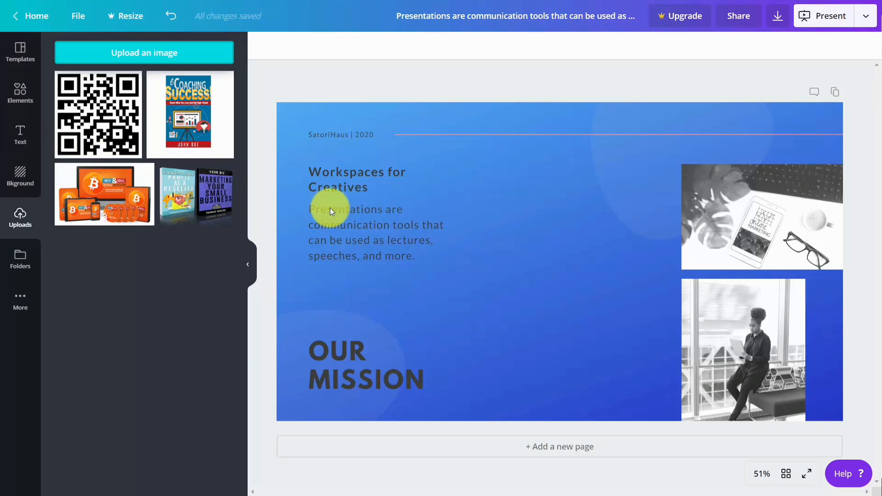
pyautogui.click(175, 189)
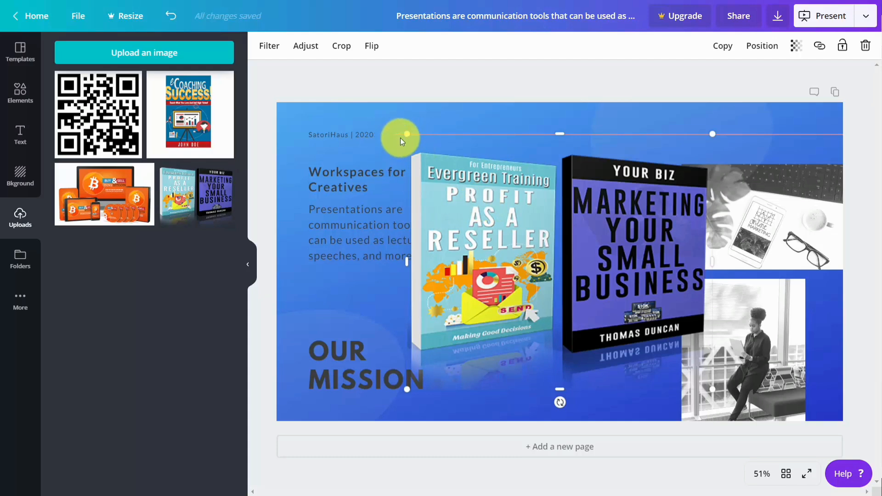
pyautogui.hotkey('ctrl', 'z')
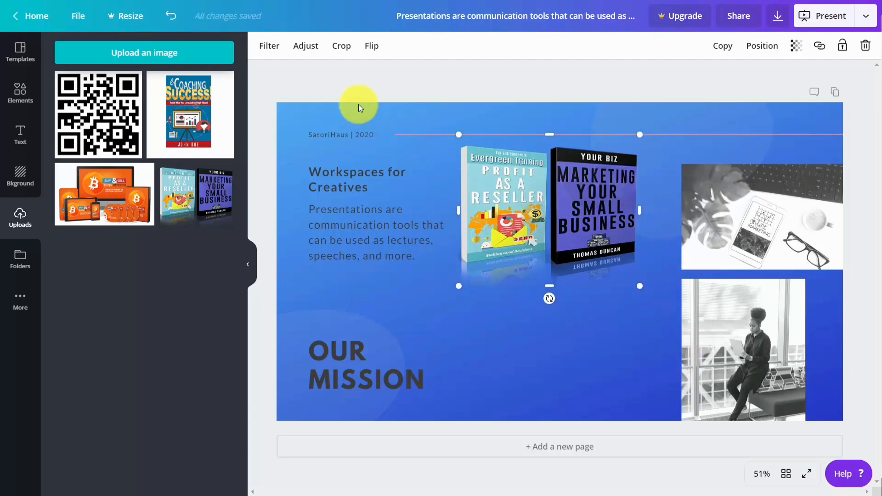
# Try the Summer filter on the two-book image and apply the Whimsical filter instead.
pyautogui.click(267, 47)
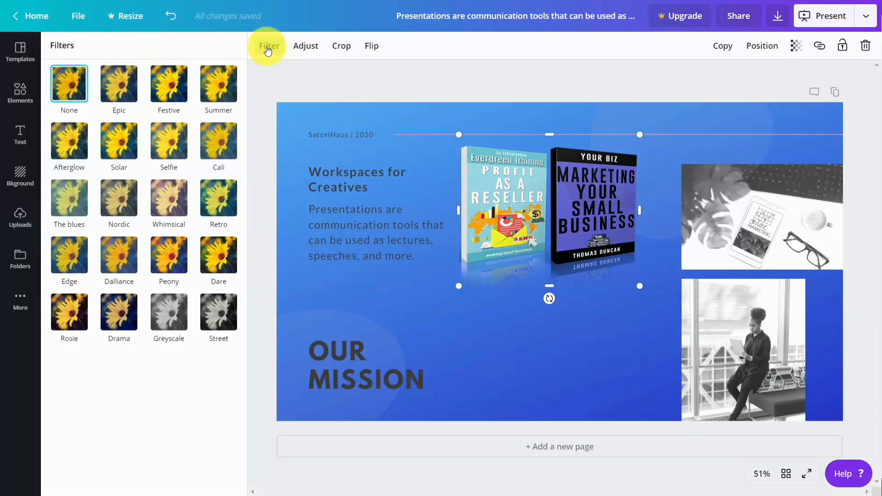
pyautogui.click(225, 89)
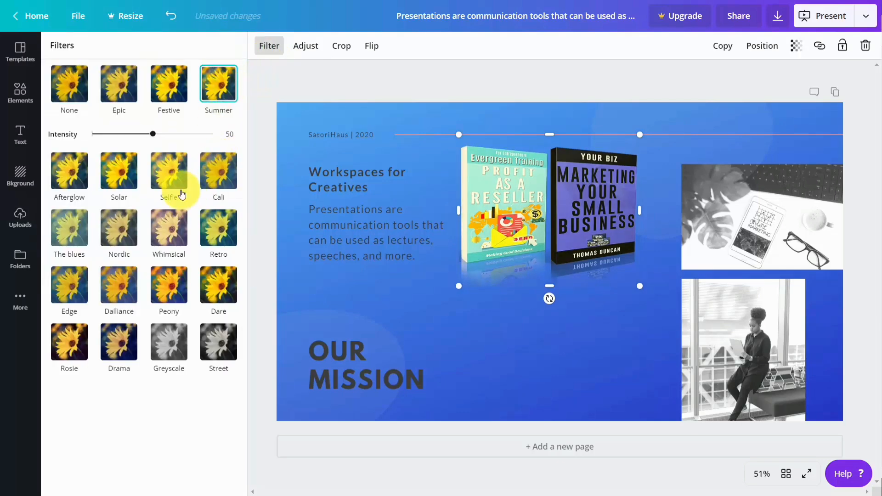
pyautogui.click(168, 229)
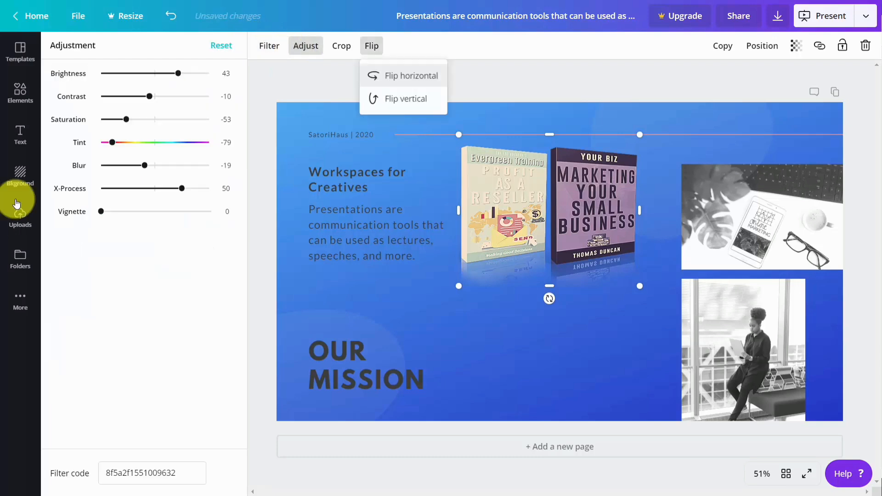
# Place a small copy of the uploaded eCoaching Success cover below the two books and check its link option.
pyautogui.click(18, 212)
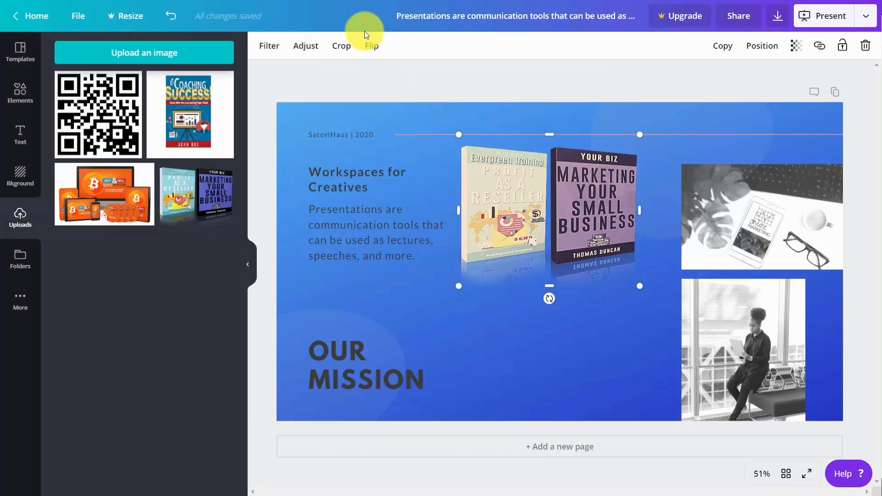
pyautogui.click(184, 114)
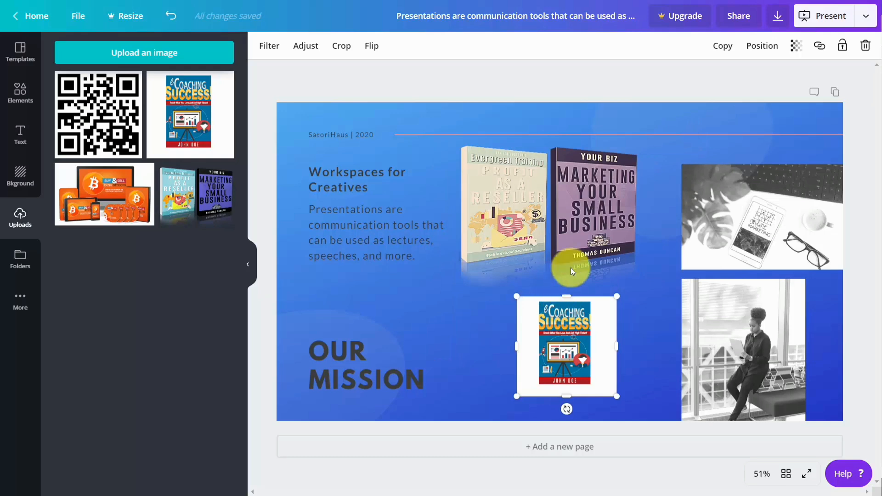
pyautogui.click(818, 46)
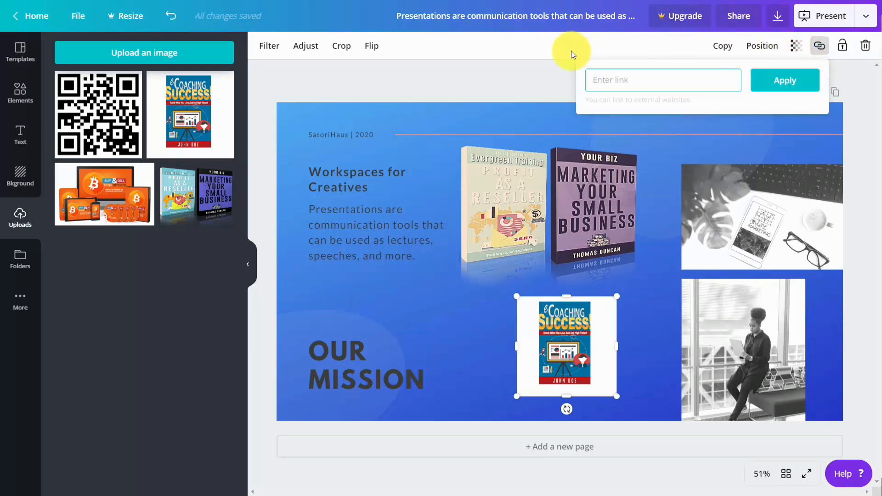
pyautogui.click(530, 151)
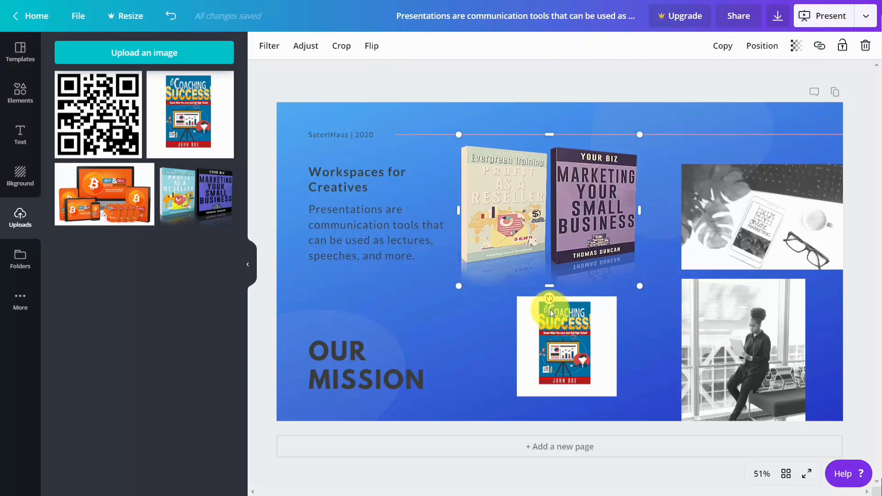
pyautogui.moveTo(550, 303); pyautogui.dragTo(553, 321)
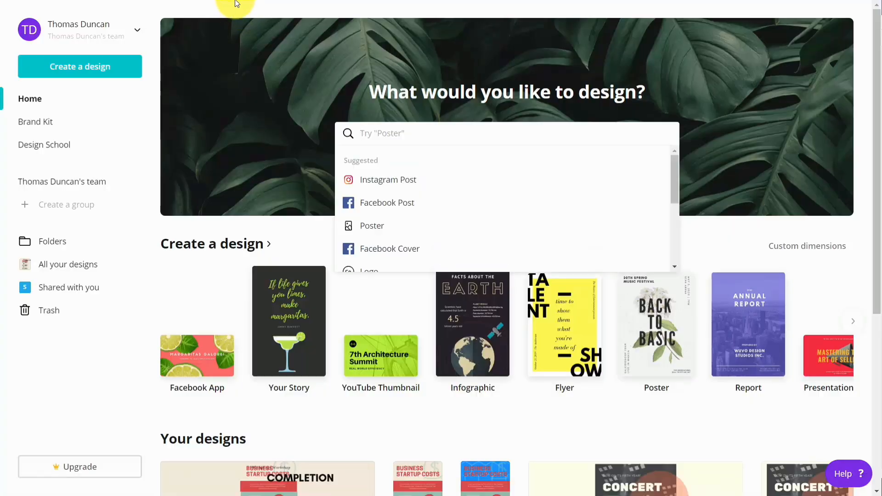
# Create a new design with custom dimensions of 900 × 600 px.
pyautogui.click(91, 71)
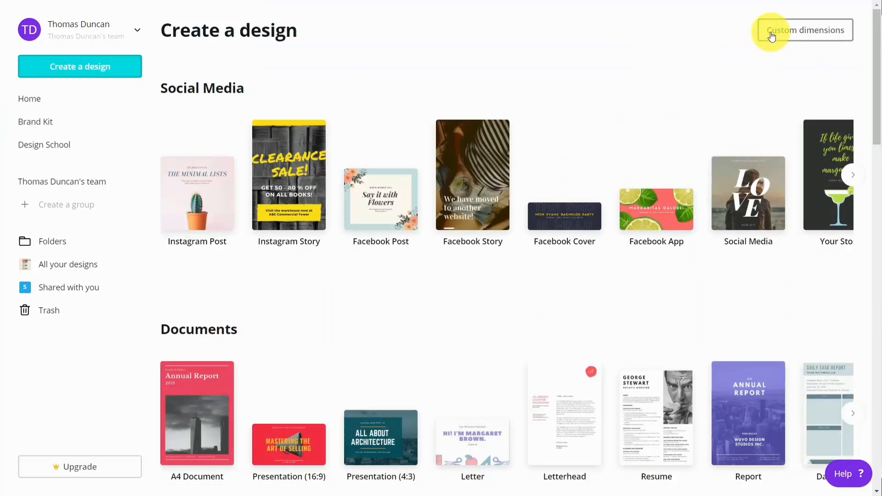
pyautogui.click(768, 37)
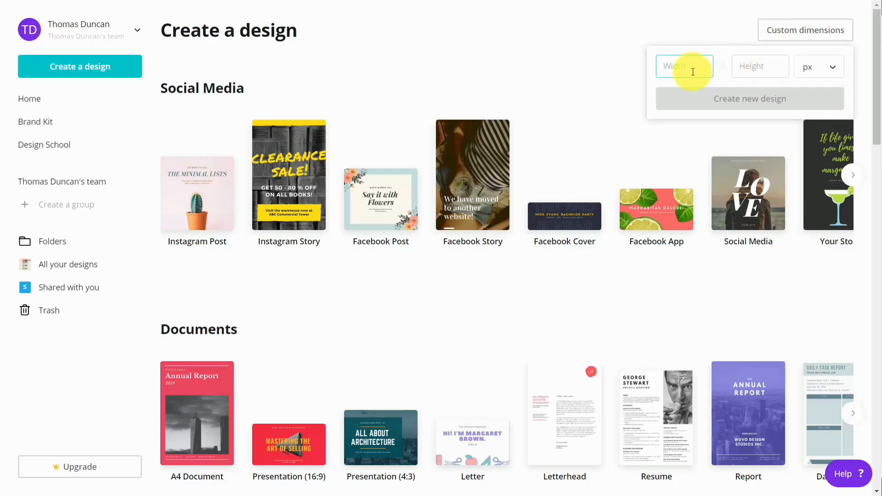
pyautogui.write('900')
pyautogui.press('Tab')
pyautogui.write('600')
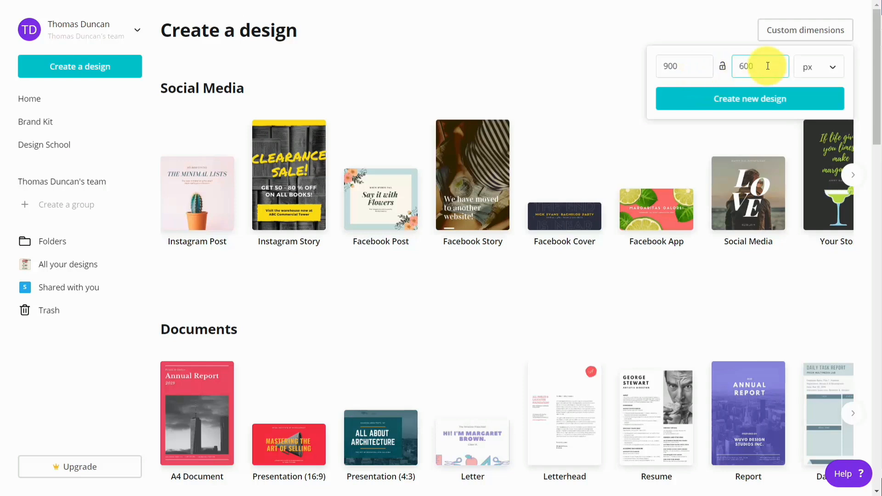
pyautogui.click(799, 69)
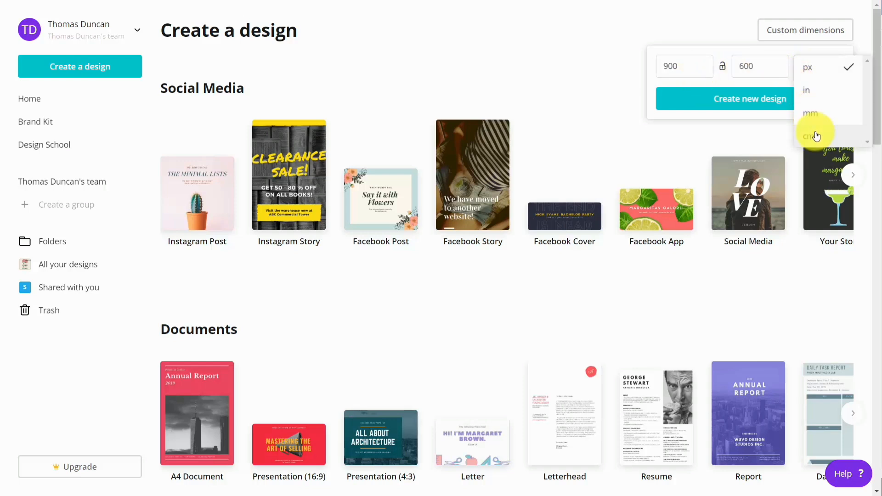
pyautogui.click(594, 76)
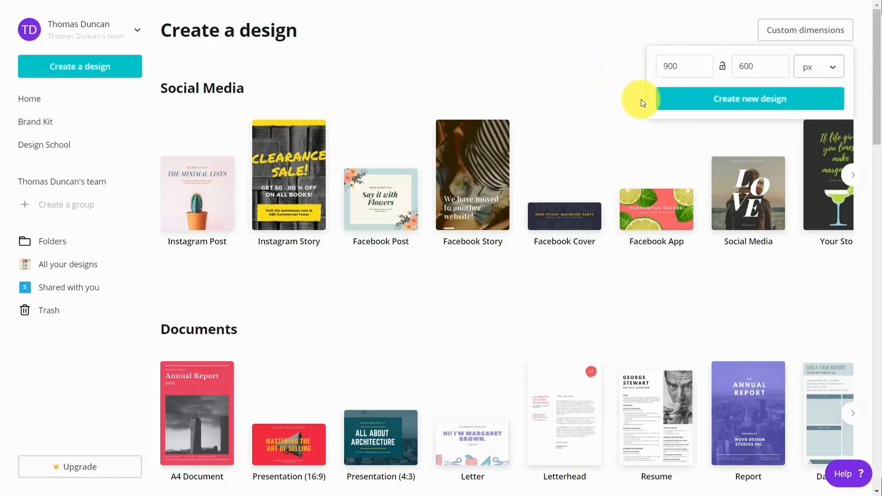
pyautogui.click(735, 99)
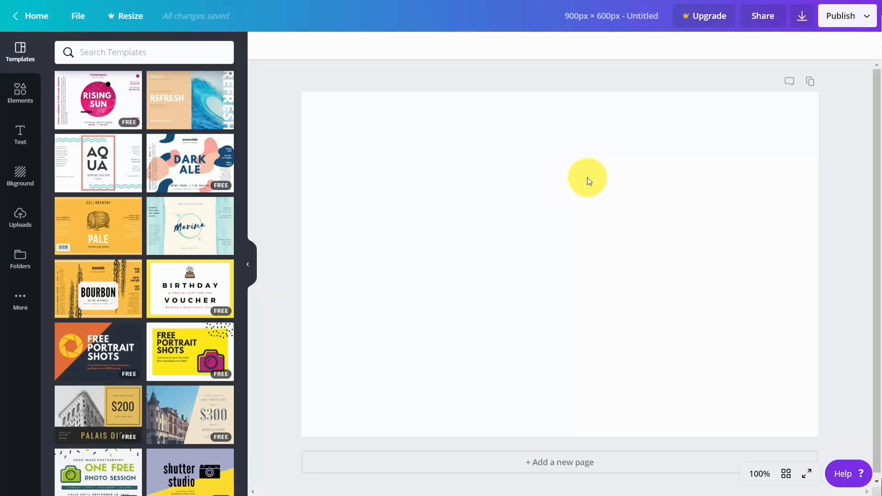
# Apply the Dark Ale template to the blank page and look over the available elements, text styles and backgrounds.
pyautogui.click(183, 158)
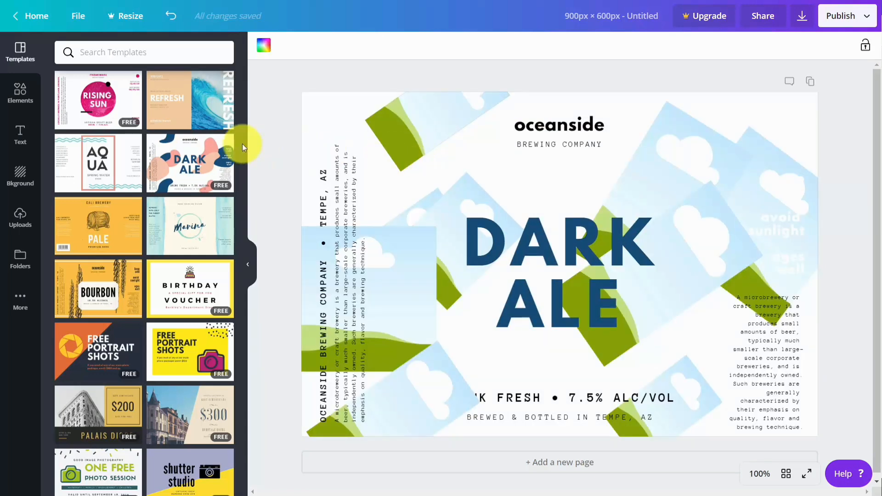
pyautogui.click(18, 94)
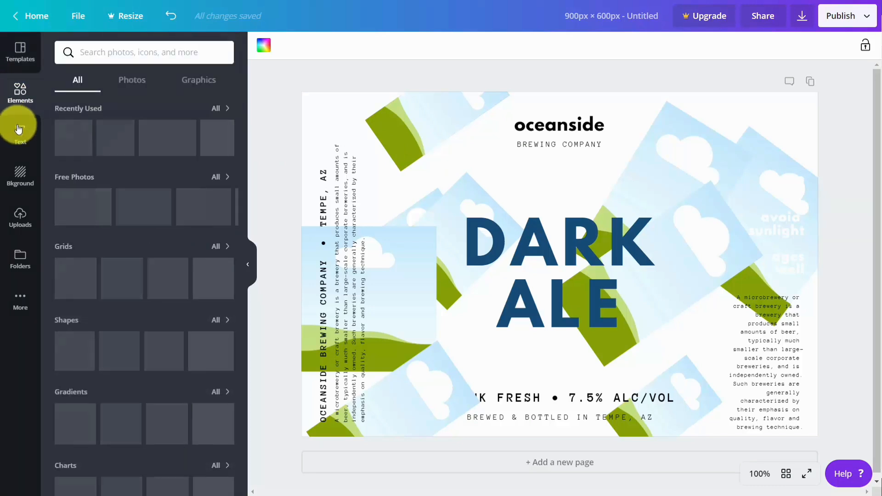
pyautogui.click(18, 130)
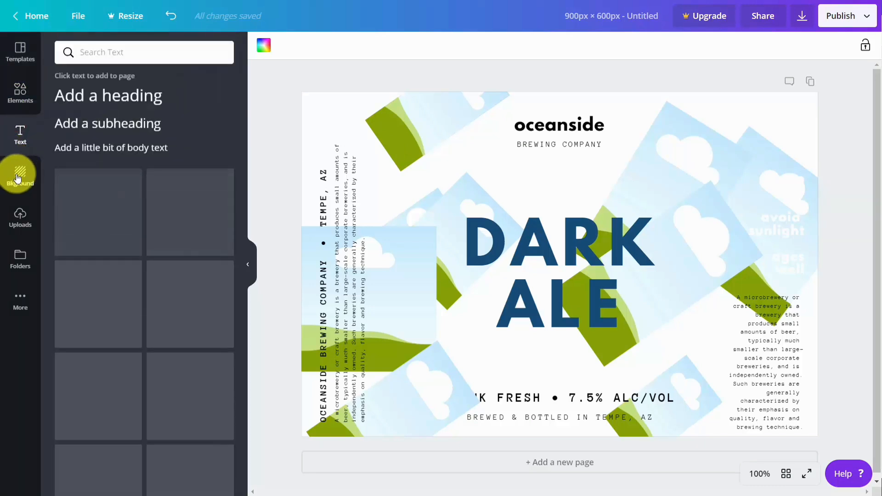
pyautogui.click(19, 174)
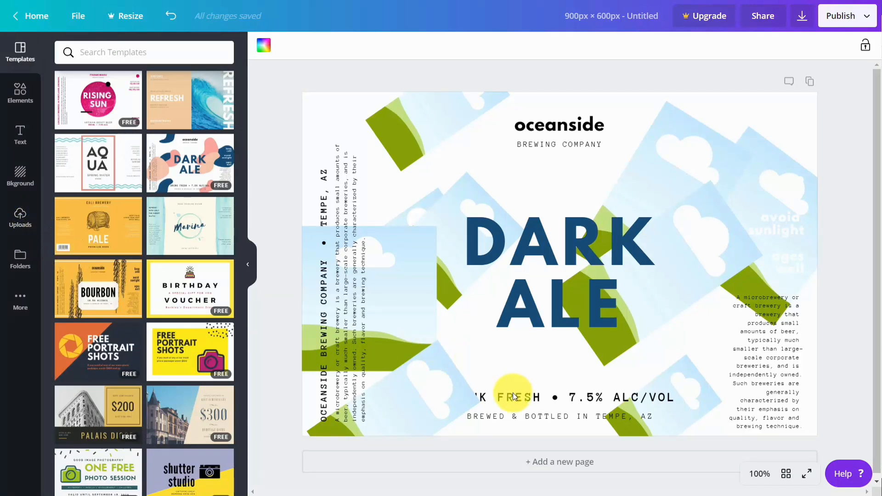
# Add a second page with the Marina water label template and duplicate that page.
pyautogui.click(547, 467)
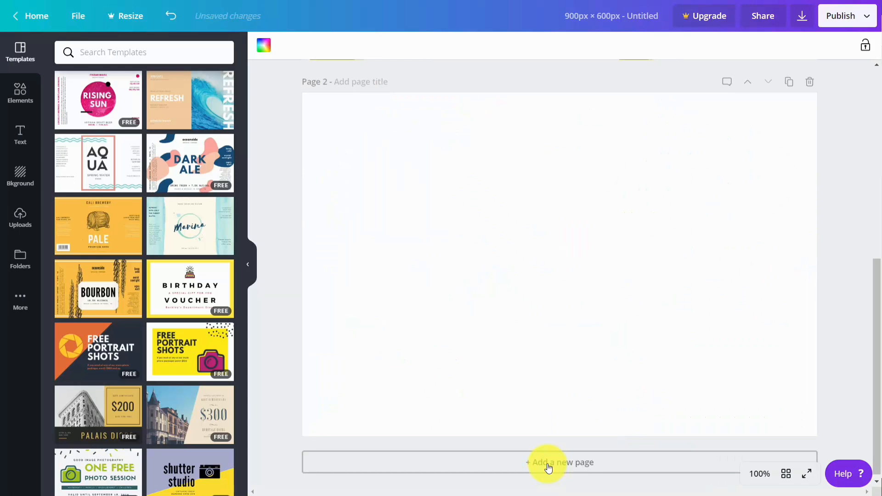
pyautogui.click(177, 223)
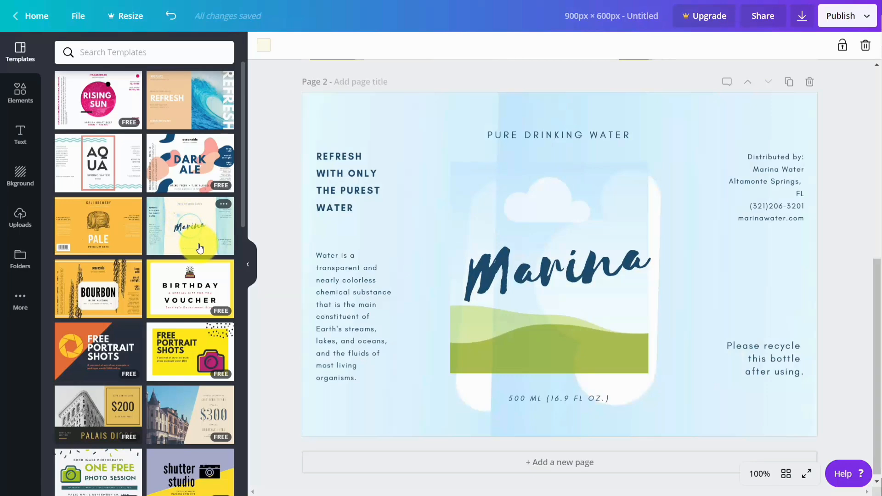
pyautogui.scroll(1, 728, 142)
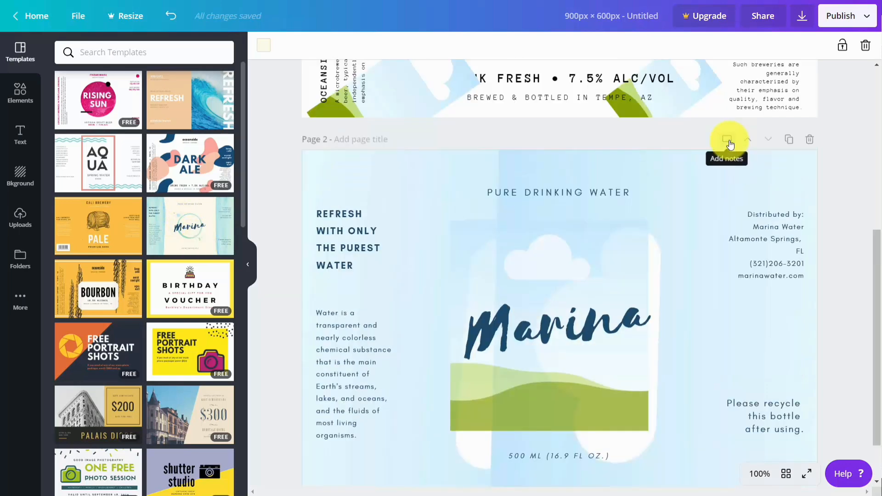
pyautogui.click(787, 141)
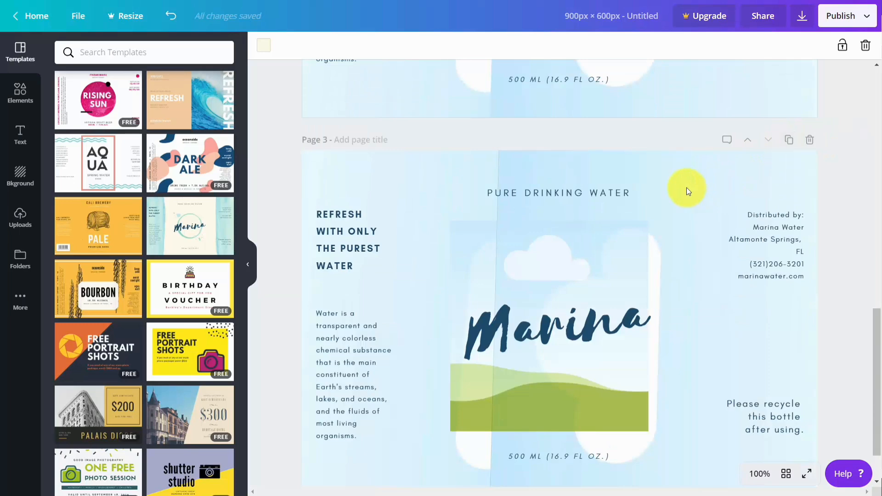
pyautogui.scroll(5, 686, 188)
pyautogui.scroll(-5, 677, 186)
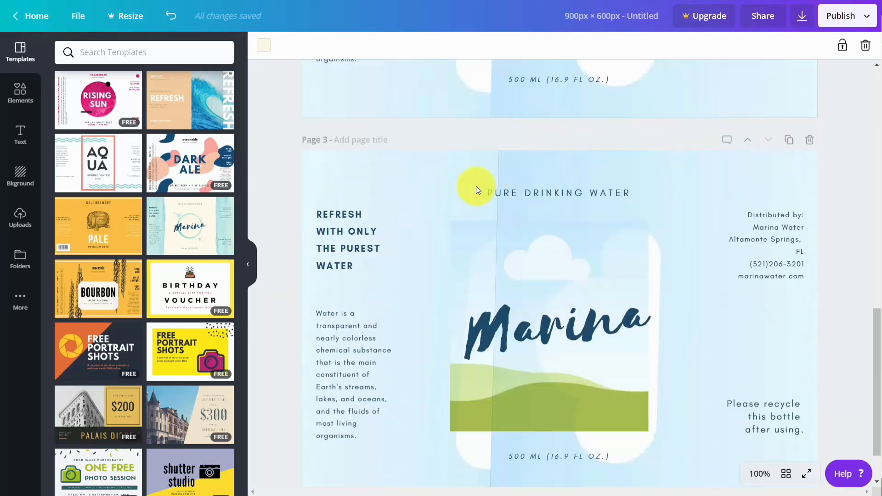
pyautogui.scroll(-1, 514, 197)
# Save the note "Now is the time for all good Men to come to the aid of their country." on page 2.
pyautogui.scroll(5, 514, 197)
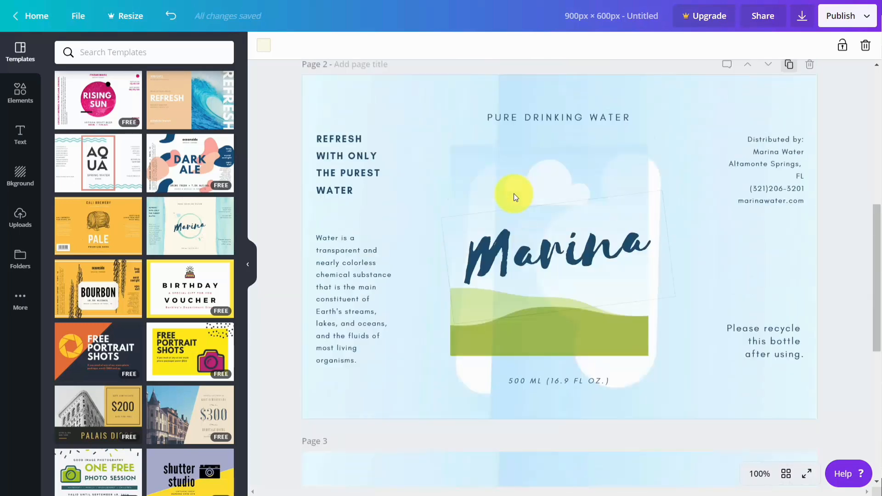
pyautogui.scroll(2, 513, 194)
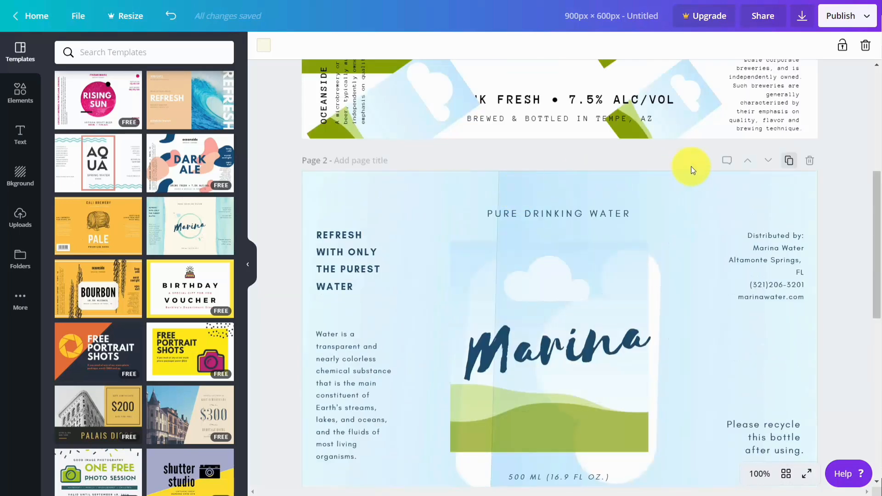
pyautogui.click(725, 163)
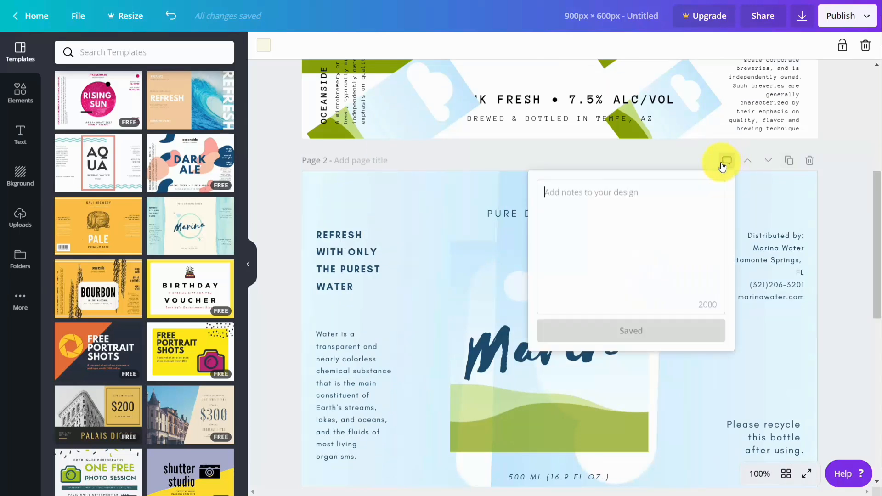
pyautogui.write('Now is the time for all good Men to come to the aid of their country.')
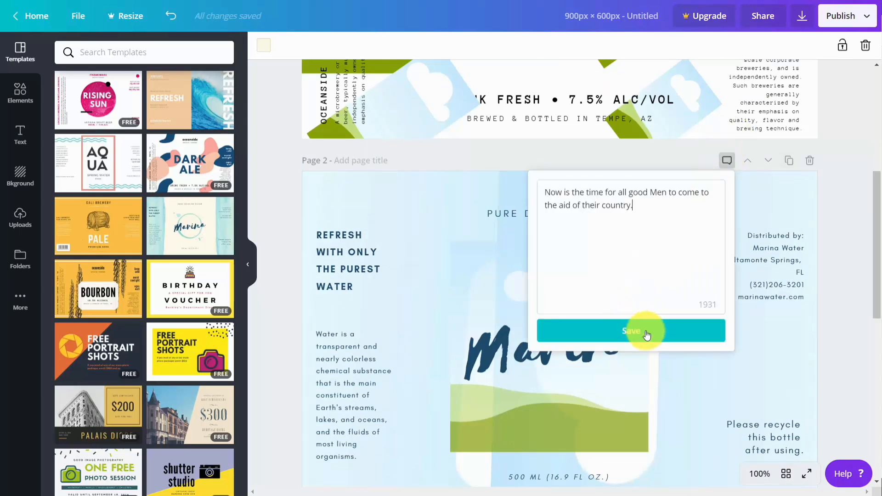
pyautogui.click(628, 332)
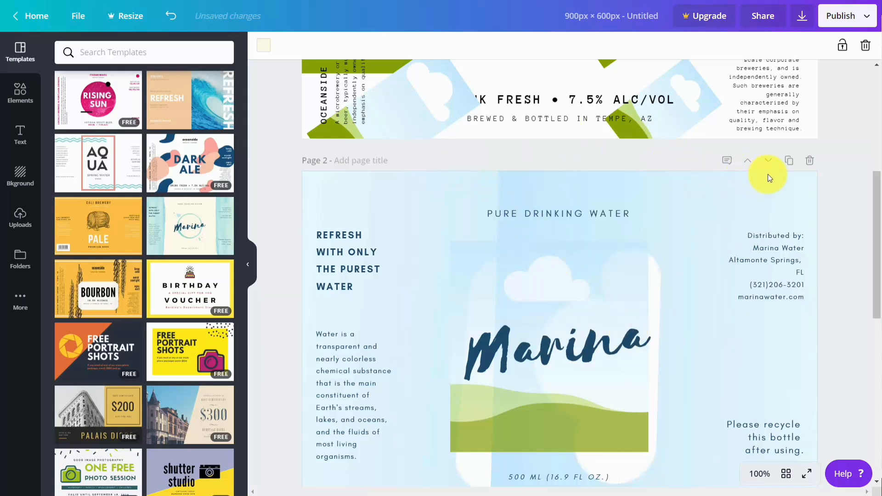
# Delete page 2, the Marina page that carries the note, and look over the remaining pages.
pyautogui.click(808, 162)
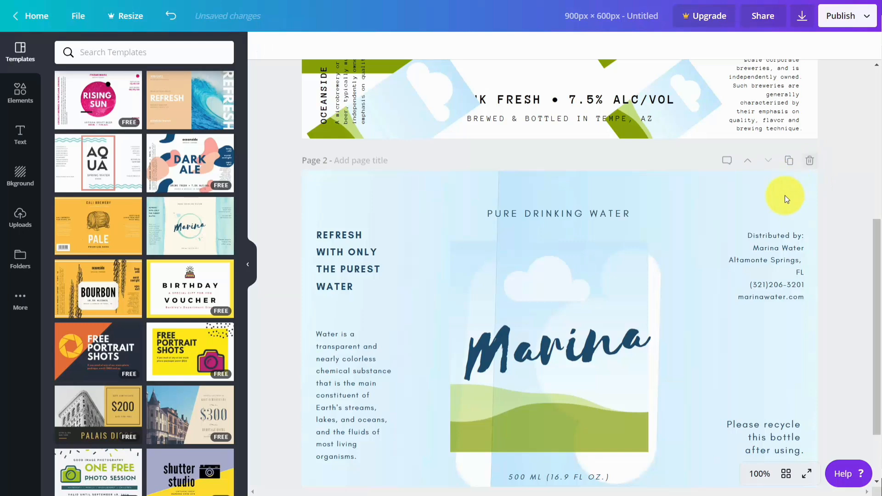
pyautogui.scroll(6, 785, 194)
pyautogui.scroll(-5, 785, 195)
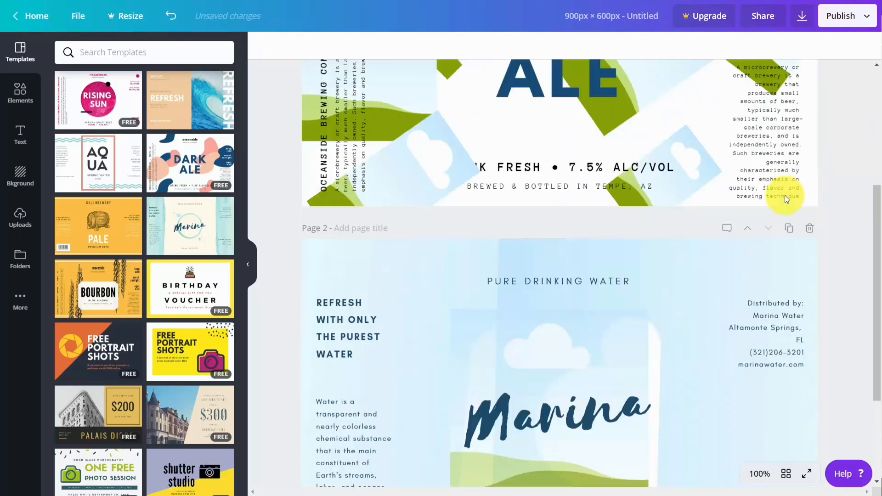
pyautogui.scroll(-3, 784, 195)
pyautogui.scroll(6, 784, 195)
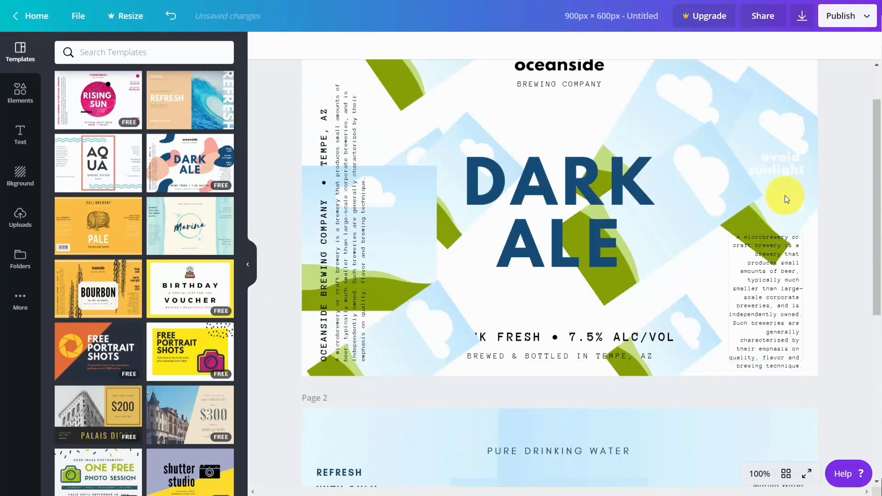
pyautogui.scroll(1, 785, 195)
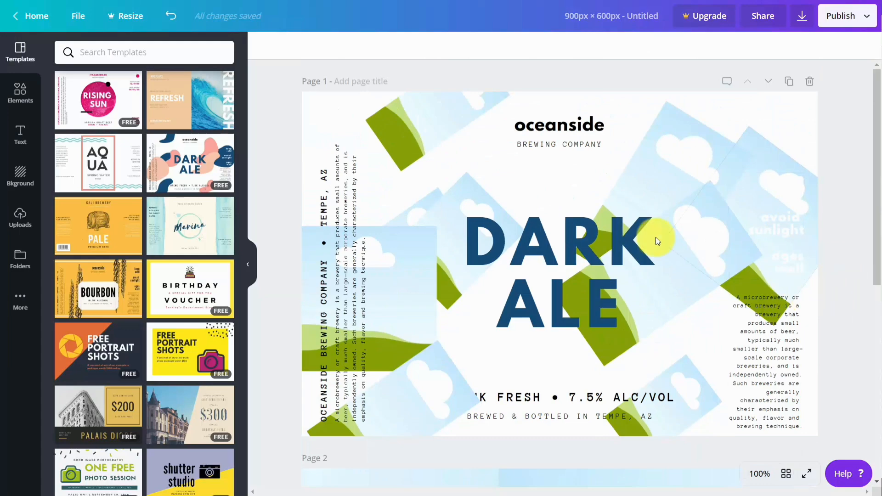
# Preview the design full screen, and try selecting and deselecting its pages in the grid overview.
pyautogui.click(805, 483)
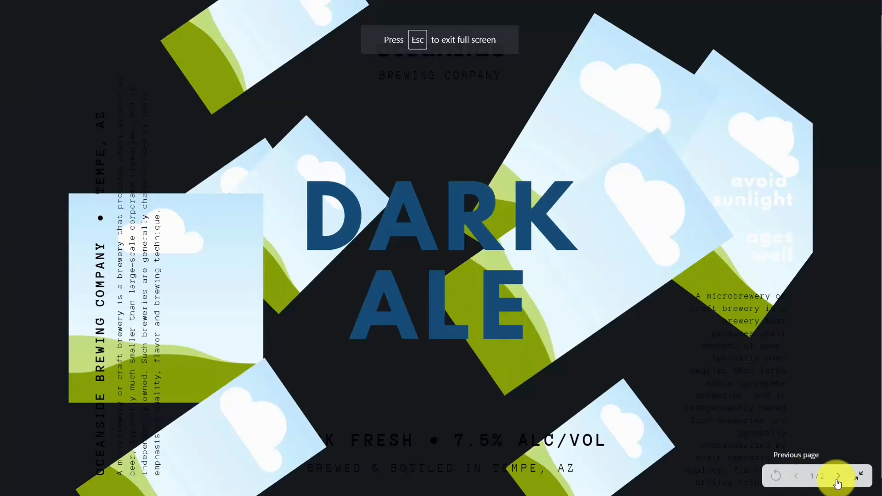
pyautogui.click(860, 478)
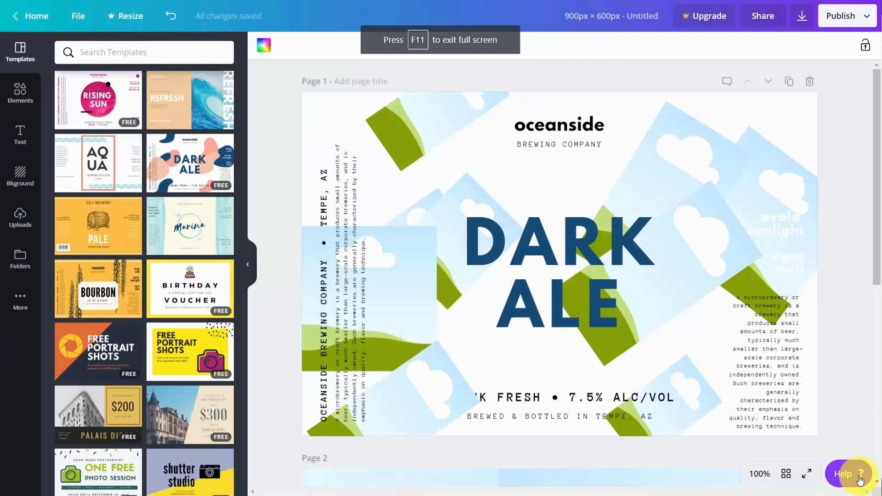
pyautogui.click(786, 476)
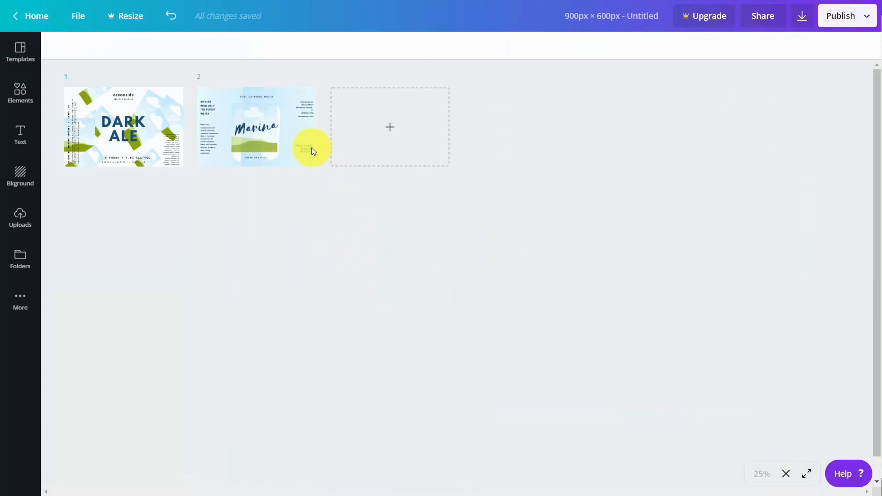
pyautogui.click(275, 132)
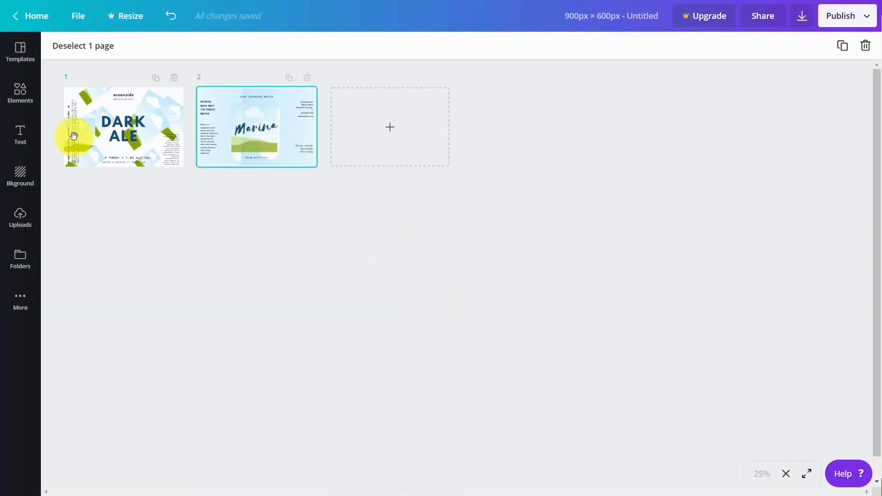
pyautogui.click(124, 136)
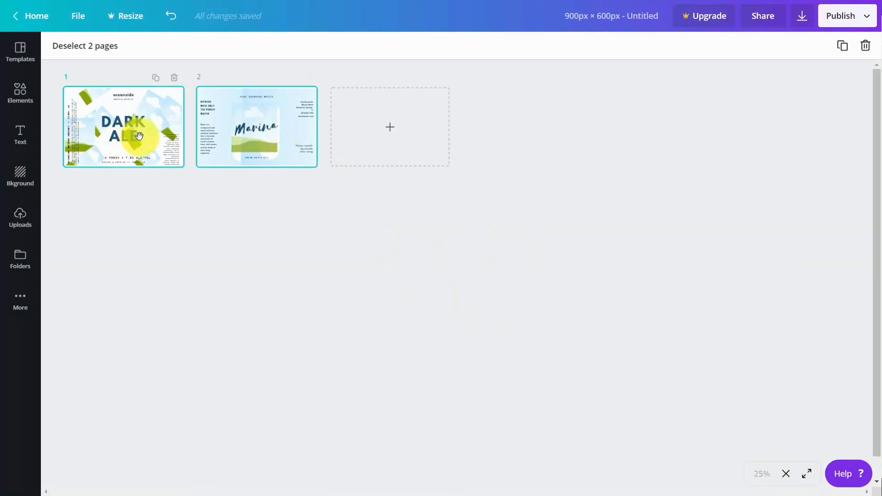
pyautogui.click(243, 136)
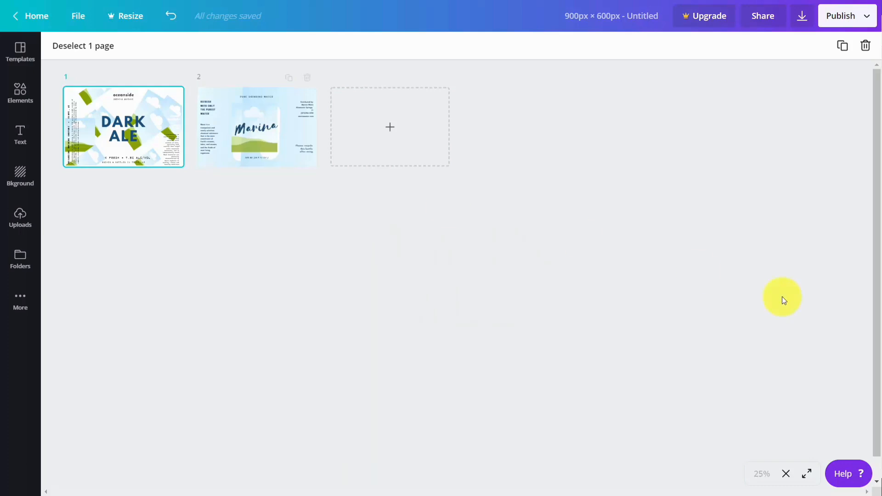
pyautogui.click(786, 474)
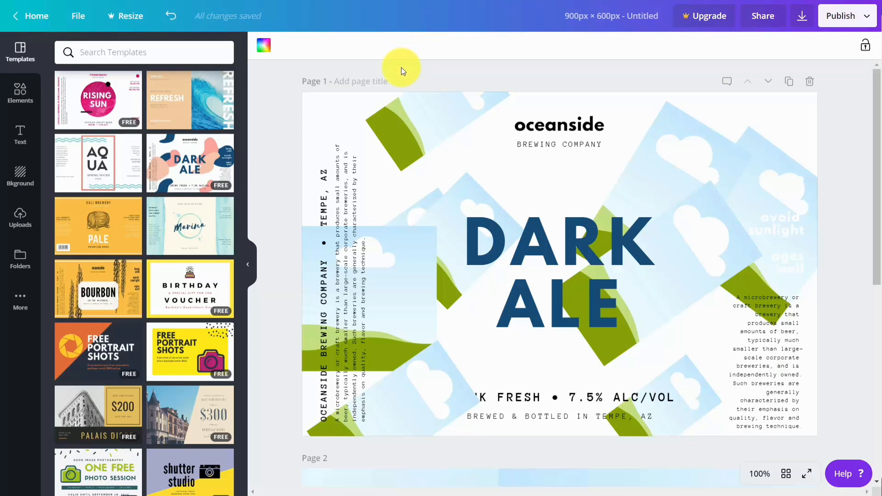
# Share the design with a team member with "Can edit" permission and send the invite.
pyautogui.click(763, 18)
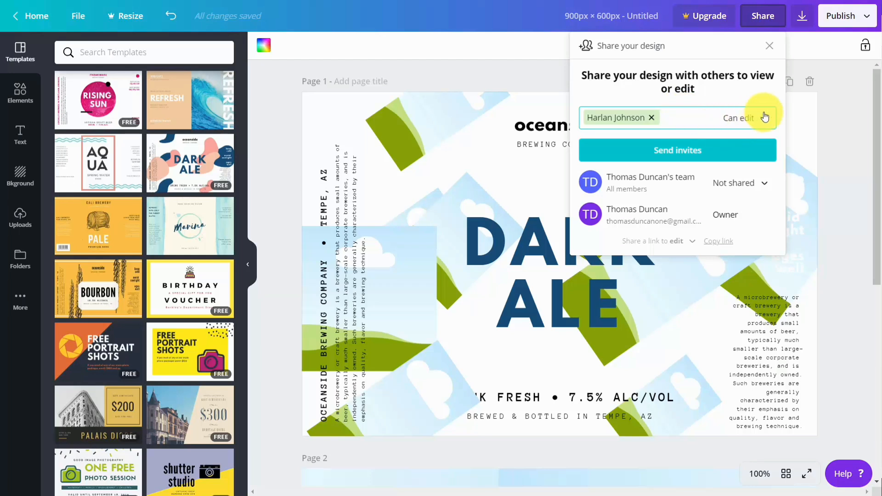
pyautogui.click(753, 120)
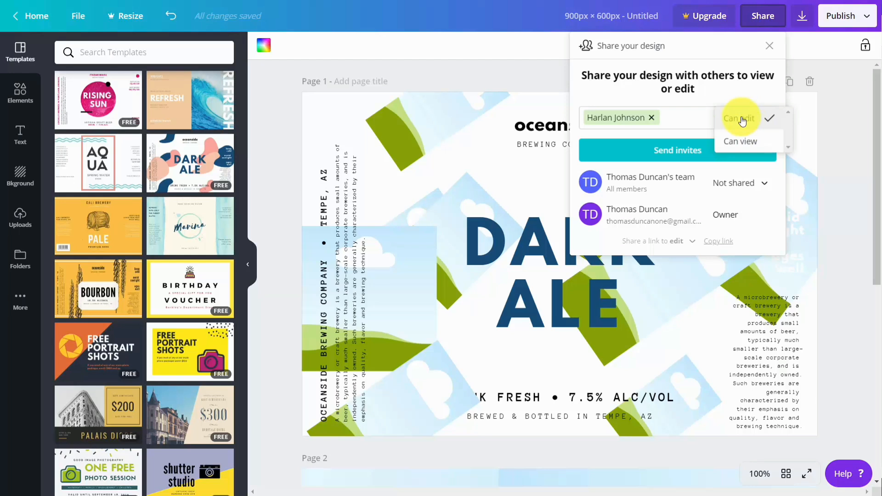
pyautogui.click(733, 95)
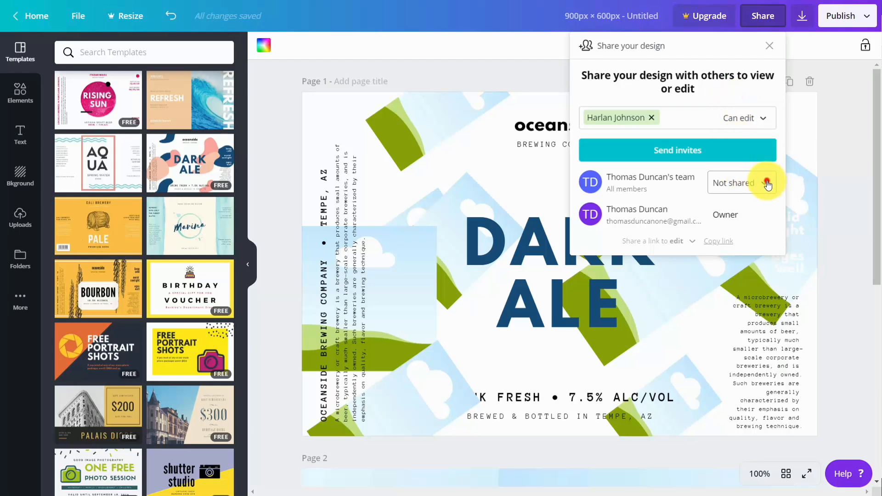
pyautogui.click(766, 182)
pyautogui.click(766, 183)
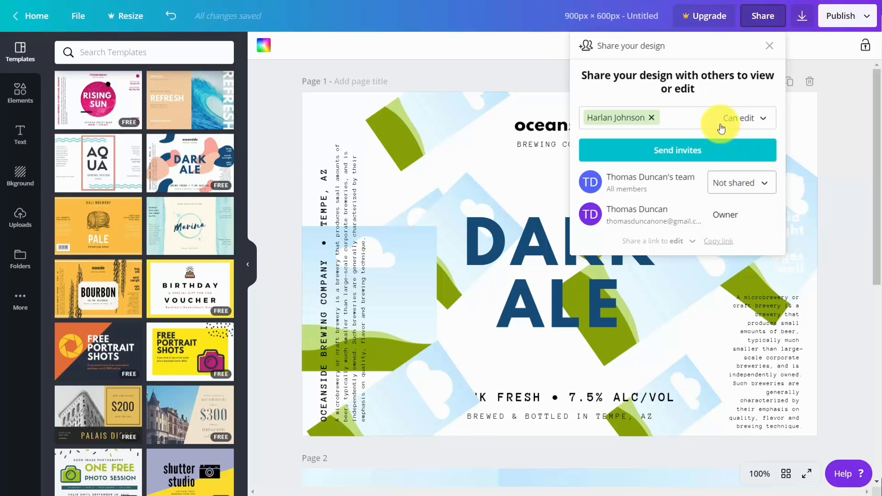
pyautogui.click(675, 152)
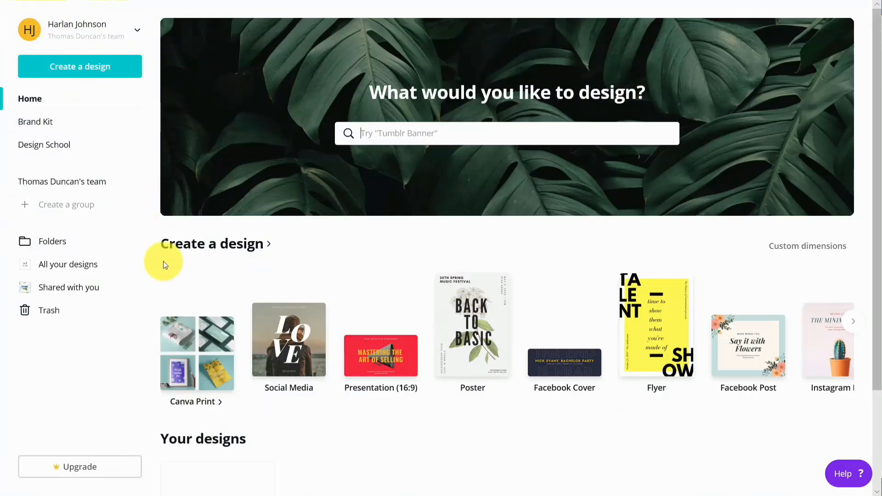
# From the invited member's account, open the shared Dark Ale design for editing.
pyautogui.click(70, 293)
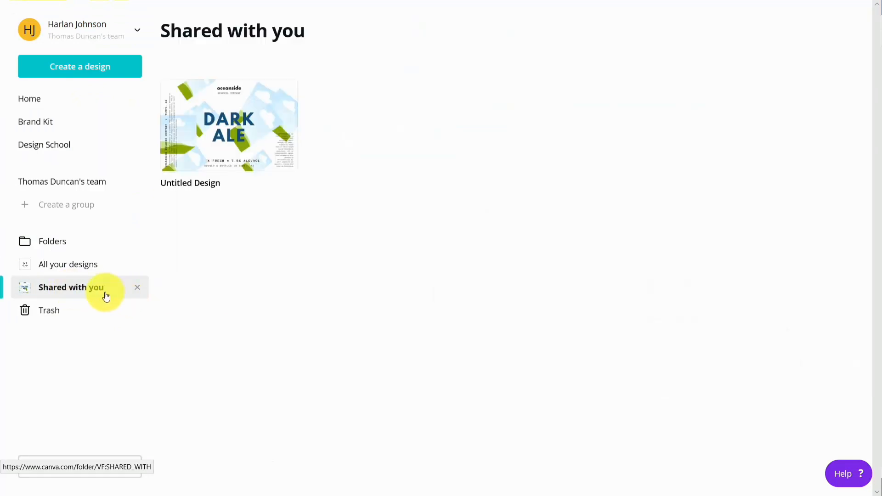
pyautogui.click(232, 119)
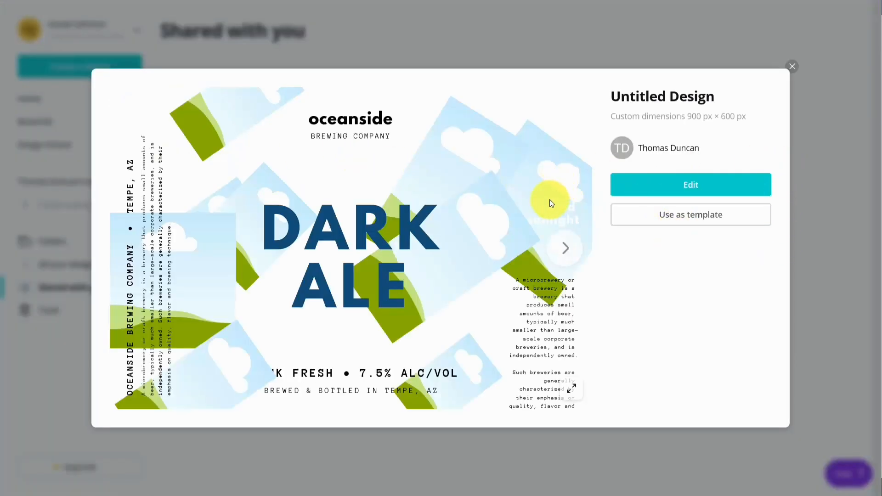
pyautogui.click(688, 184)
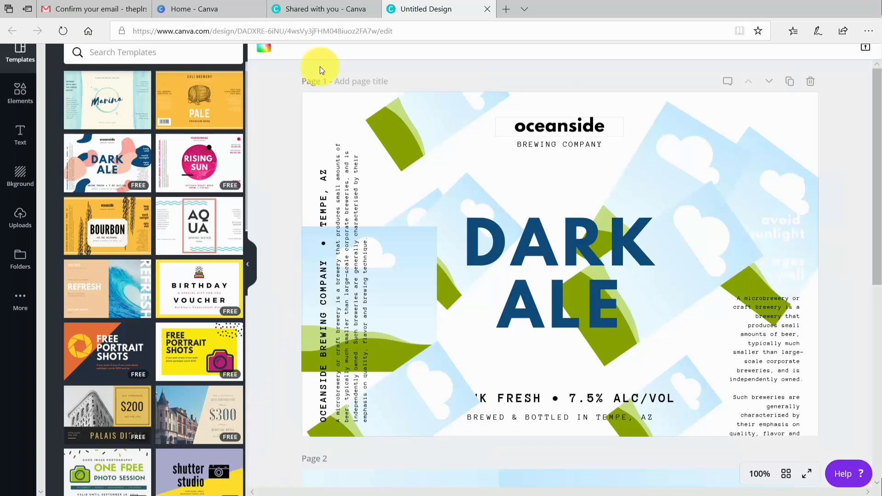
# Replace the "DARK ALE" headline on page 1 with "Duke Video" and look over the publishing options.
pyautogui.doubleClick(539, 252)
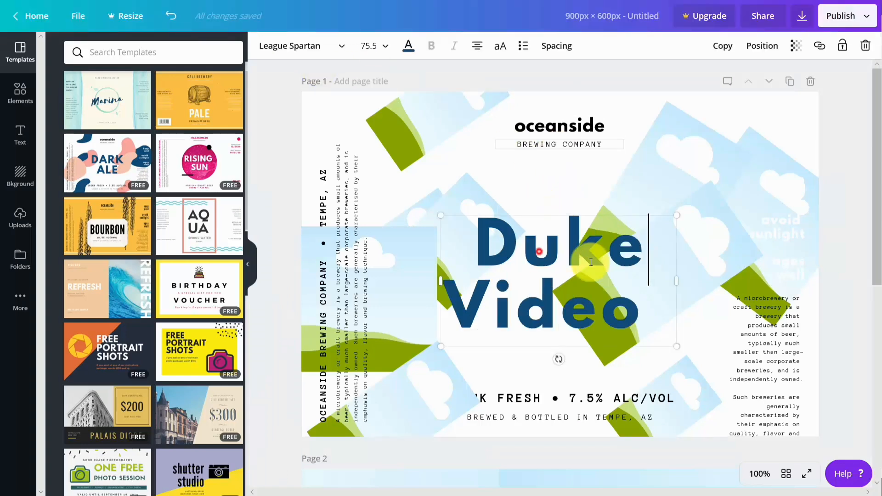
pyautogui.click(863, 16)
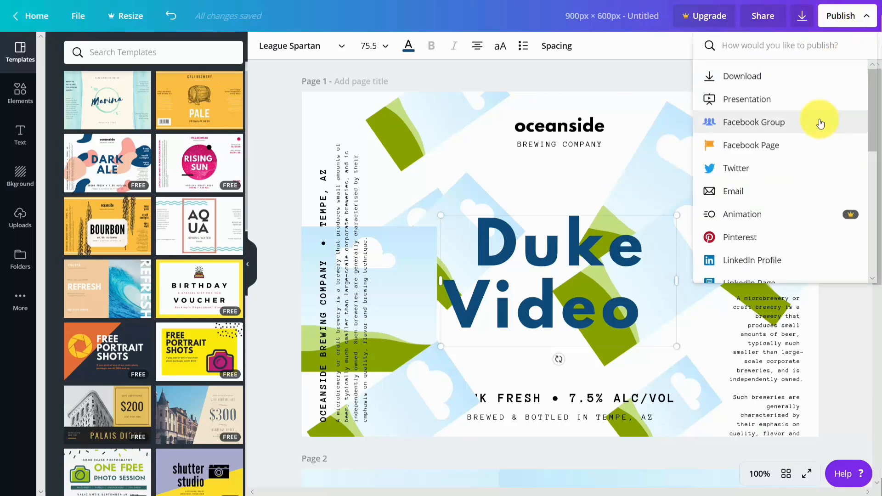
pyautogui.click(646, 94)
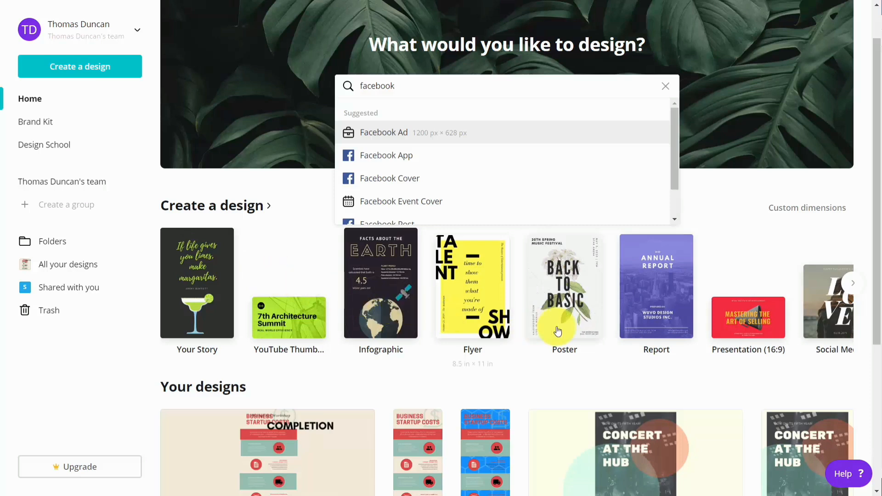
# Create a Presentation (16:9) design and apply the "Our Mission" page of the Pink and White Geometric Gradient Memphis Creative Presentation template.
pyautogui.click(733, 317)
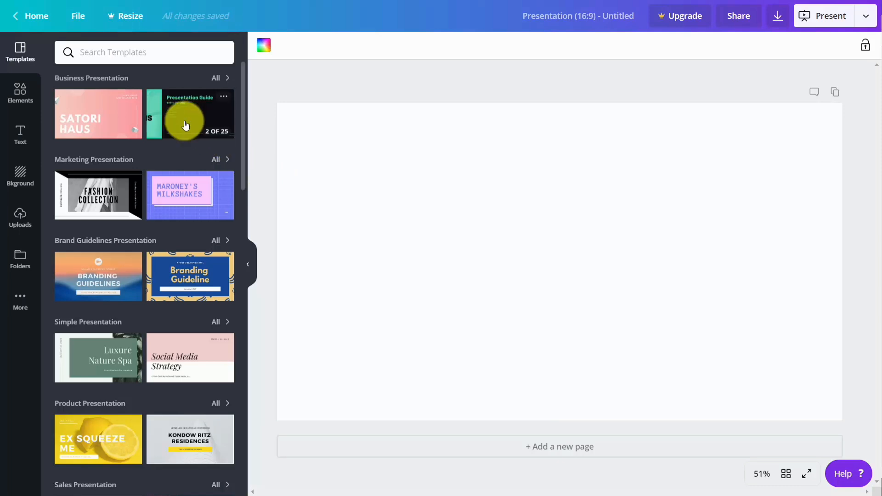
pyautogui.click(187, 189)
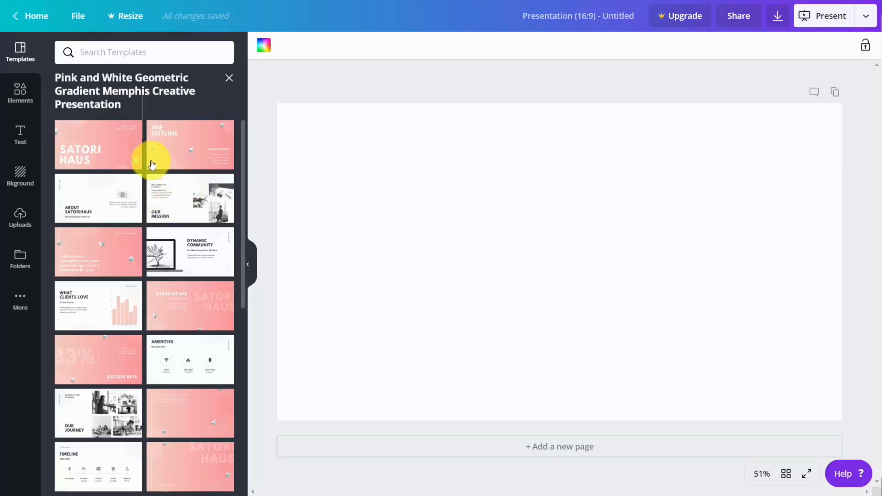
pyautogui.click(189, 196)
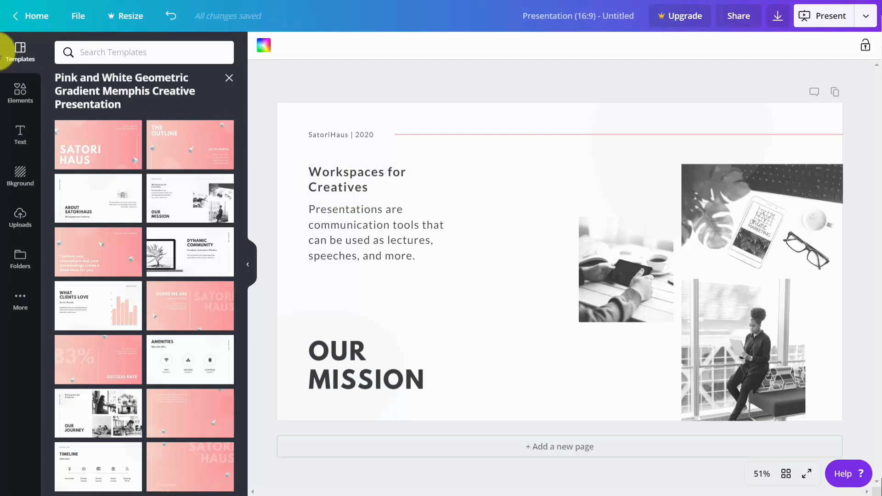
# Look over the available design elements, including the photos and graphics categories.
pyautogui.click(18, 95)
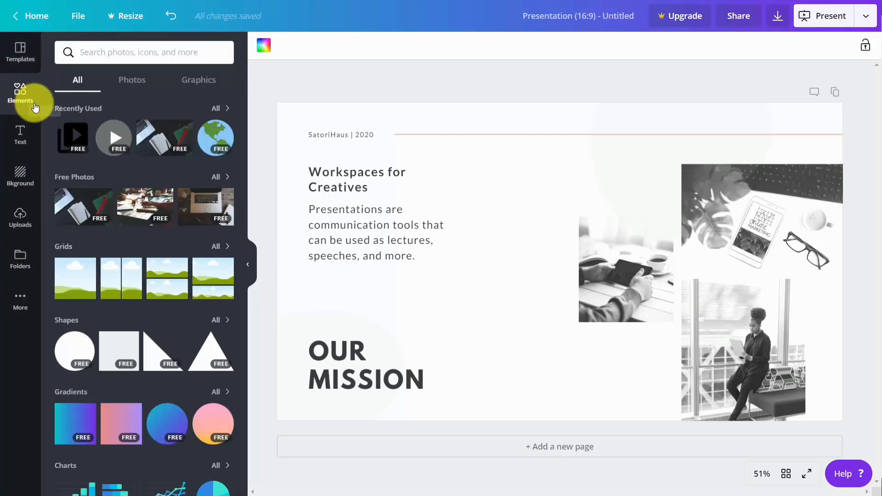
pyautogui.scroll(-1, 75, 159)
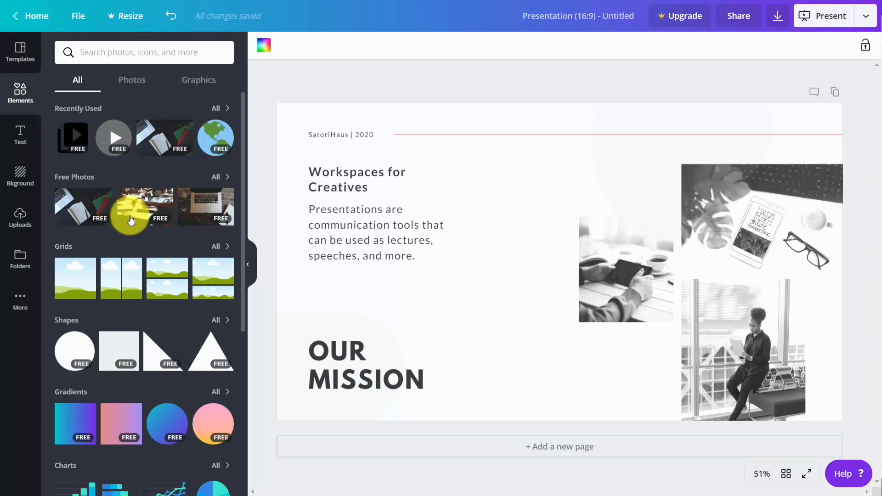
pyautogui.scroll(-5, 158, 253)
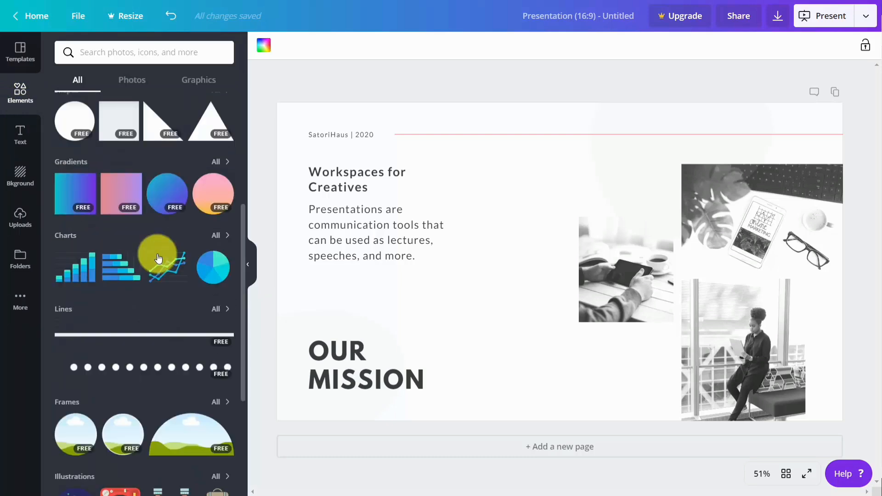
pyautogui.scroll(5, 158, 254)
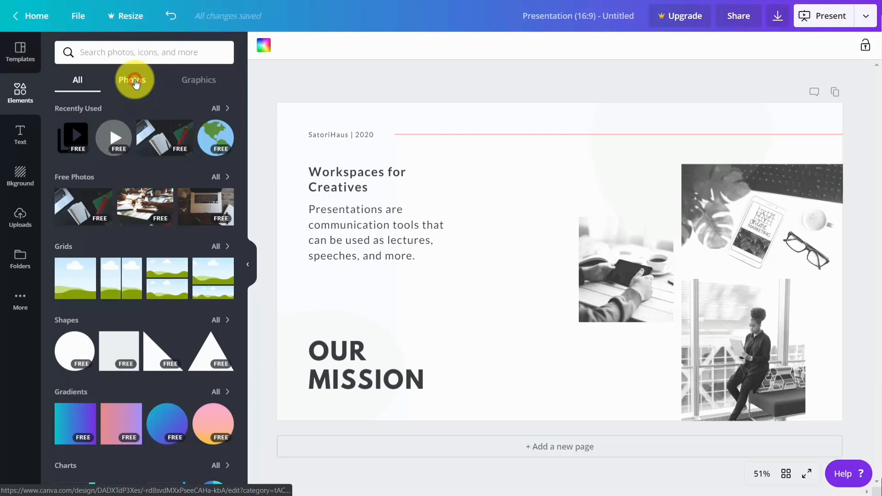
pyautogui.click(135, 82)
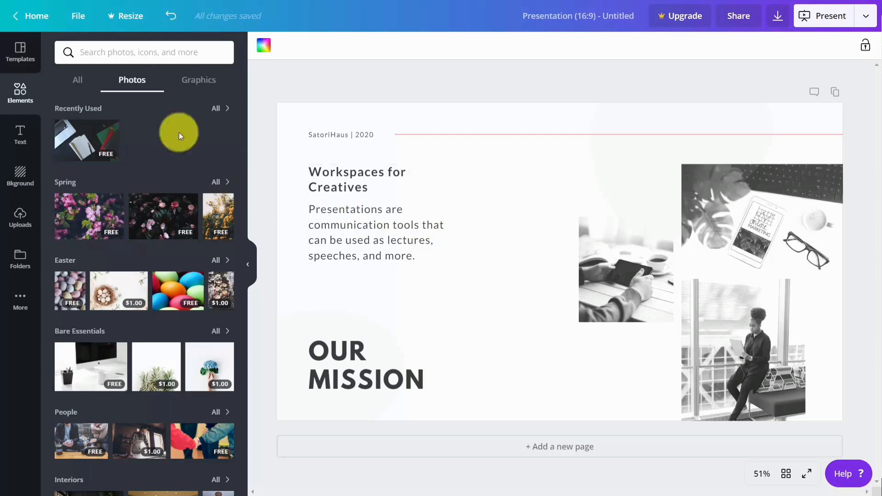
pyautogui.click(204, 86)
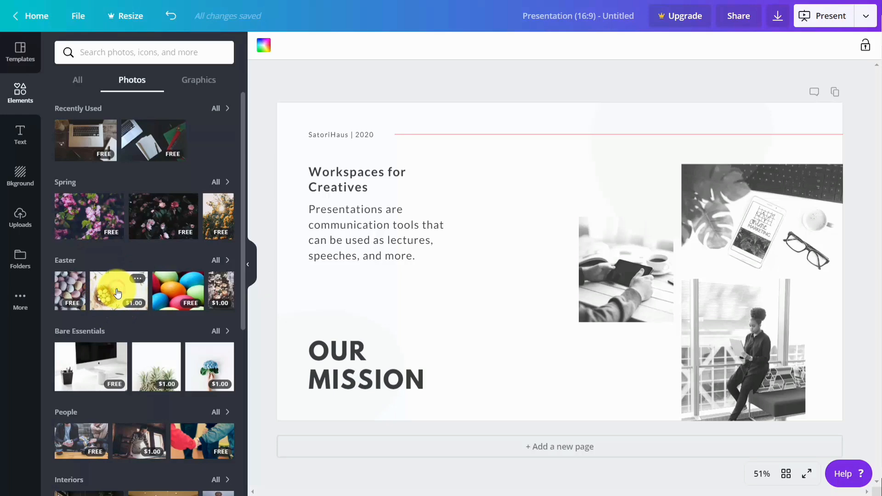
# Try adding the $1.00 Easter egg nest photo to the slide and purchasing it to remove its watermarks.
pyautogui.click(118, 293)
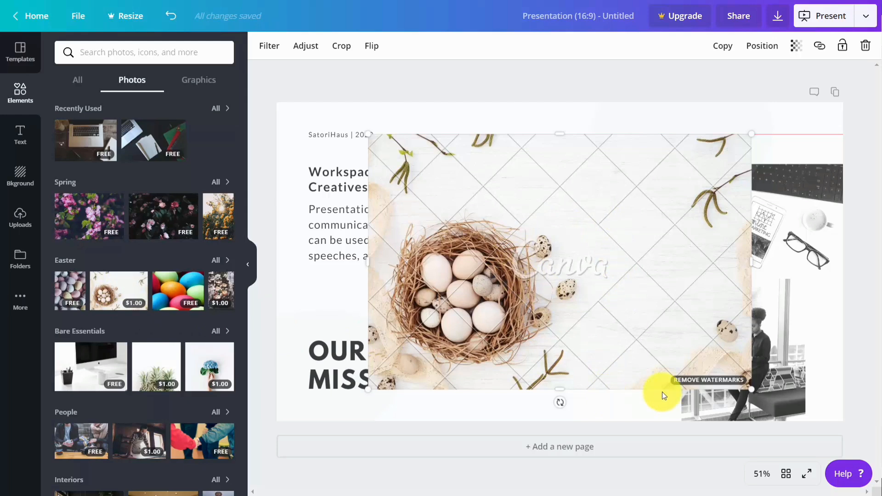
pyautogui.click(700, 381)
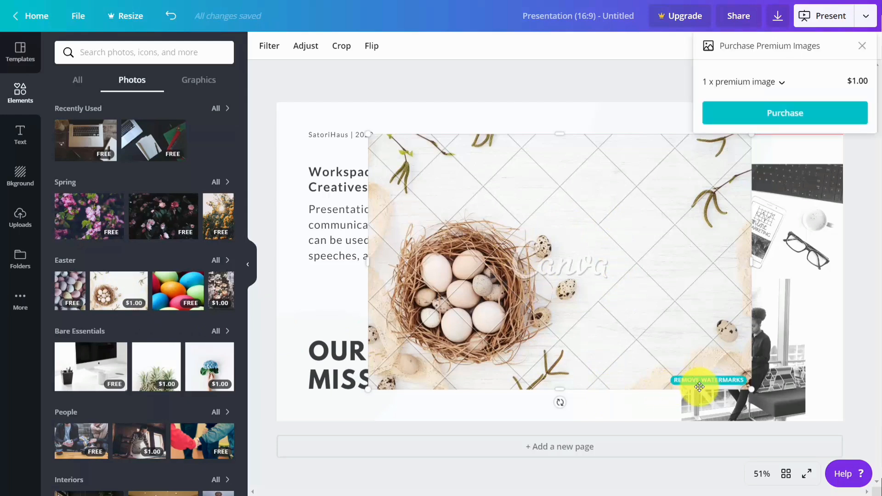
pyautogui.click(777, 119)
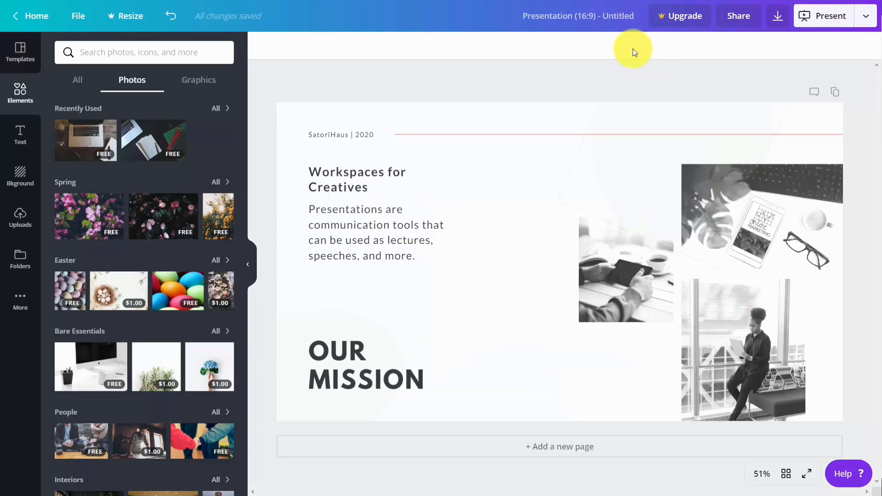
# Leave the Pink and White Geometric template set and look over the other presentation template categories.
pyautogui.click(20, 50)
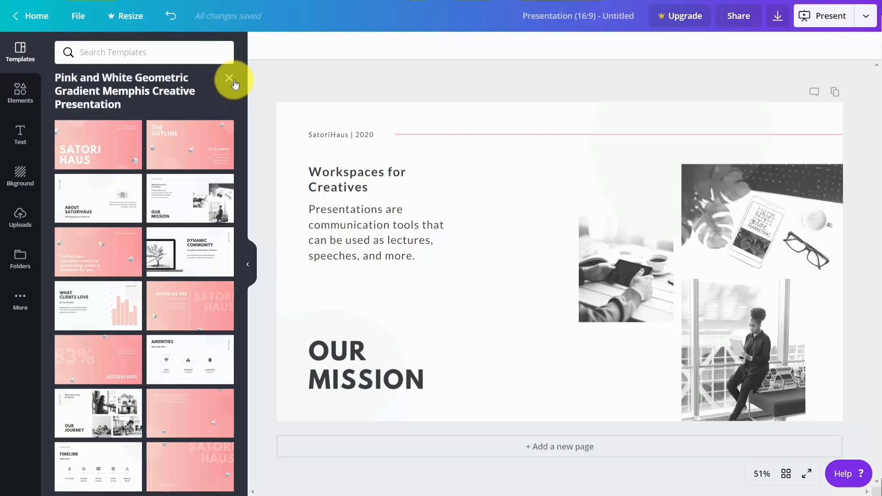
pyautogui.click(232, 81)
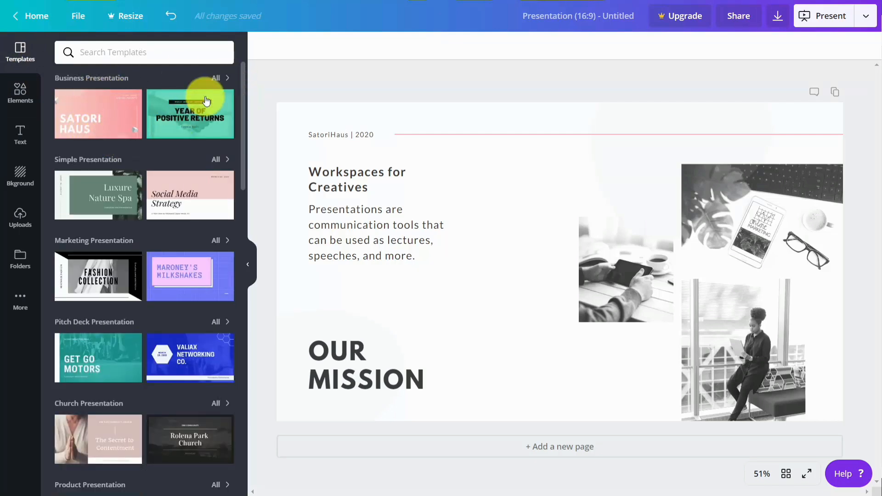
pyautogui.moveTo(184, 102)
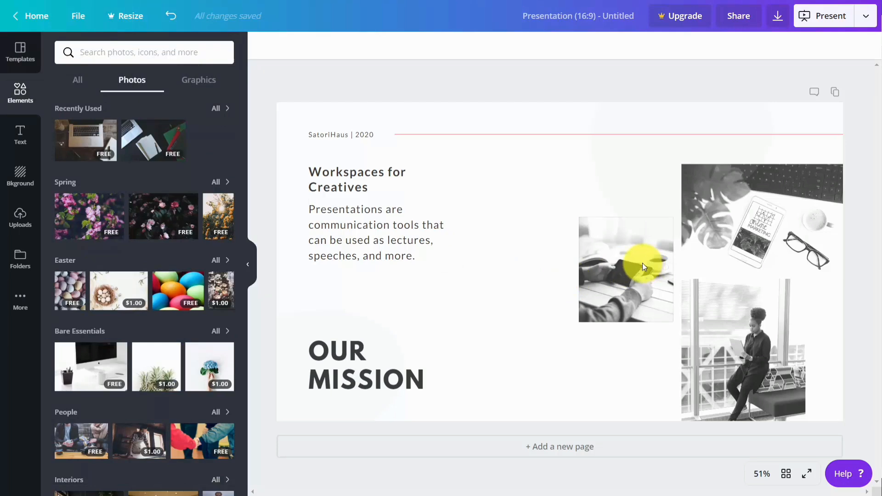
# Try shrinking and deleting the small photo of hands holding a phone, and undo both changes.
pyautogui.click(600, 253)
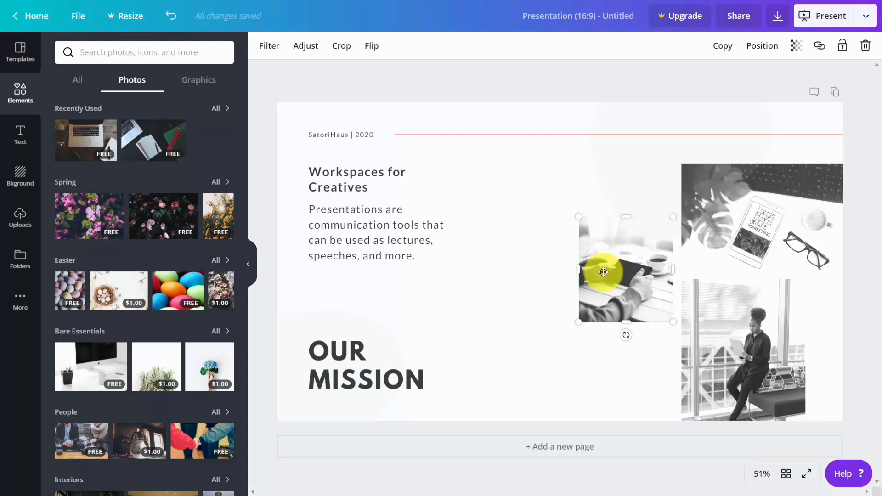
pyautogui.moveTo(626, 331)
pyautogui.mouseDown()
pyautogui.moveTo(642, 316)
pyautogui.moveTo(626, 335)
pyautogui.mouseUp()
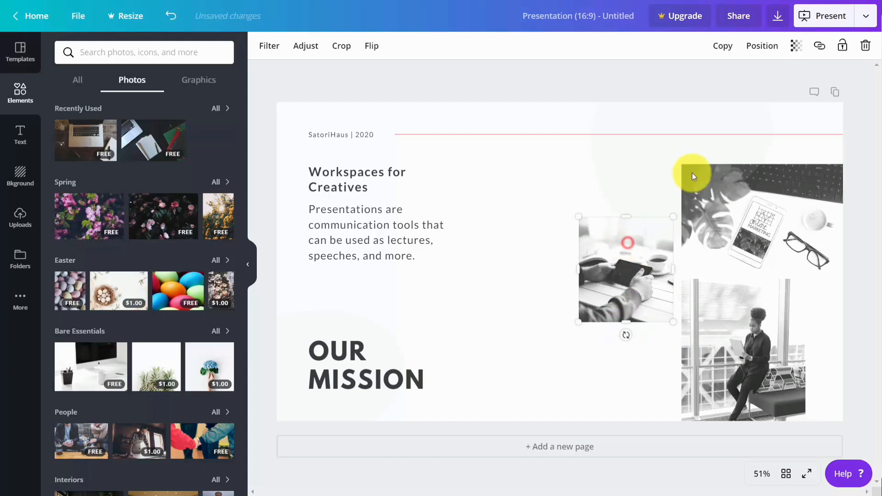
pyautogui.moveTo(670, 211); pyautogui.dragTo(597, 275)
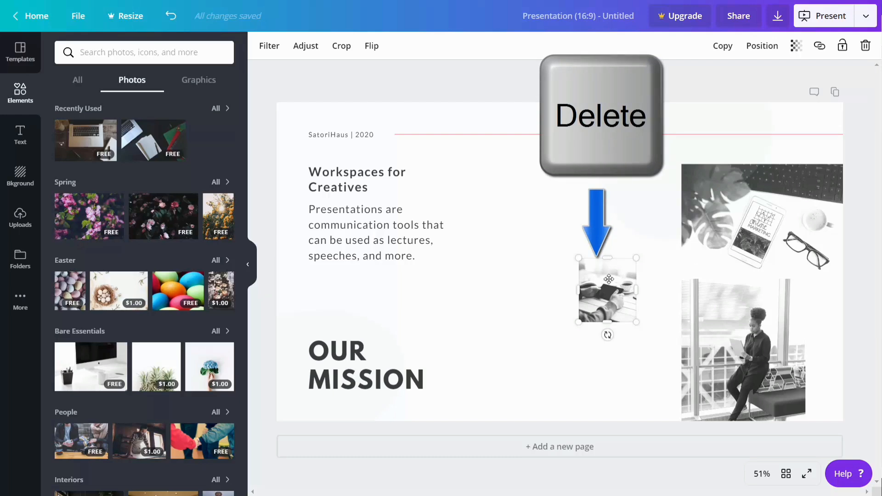
pyautogui.press('Delete')
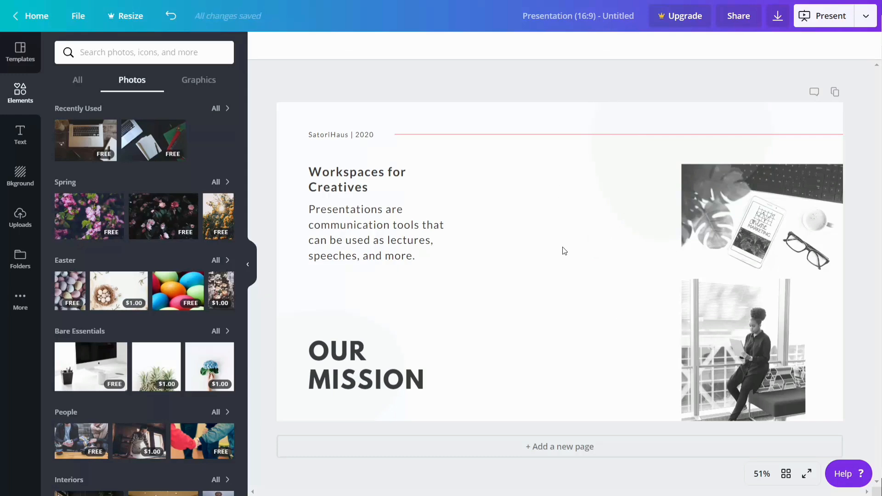
pyautogui.click(171, 19)
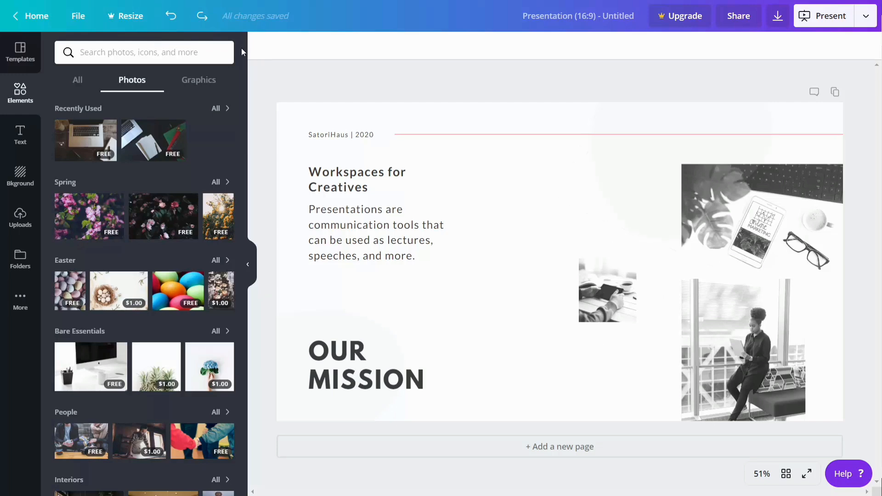
pyautogui.click(171, 17)
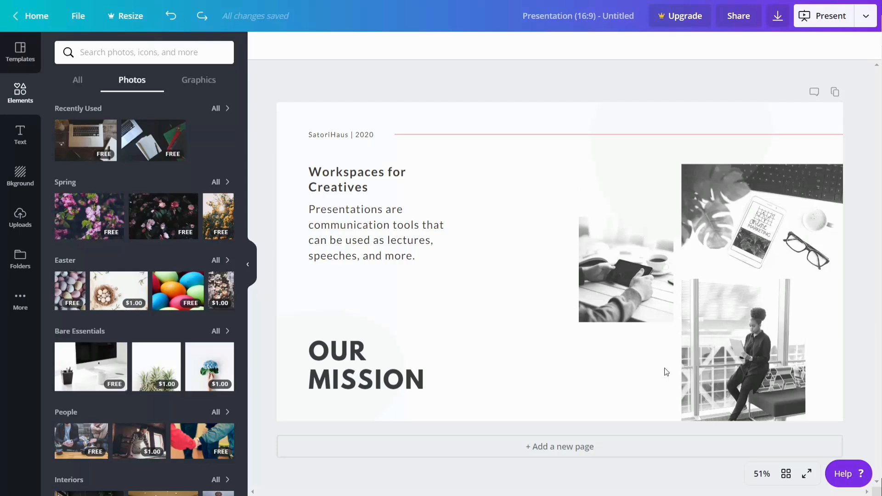
# Replace the small photo of hands holding a phone with the free recently used laptop photo, scaled down beside the other two photos.
pyautogui.click(627, 260)
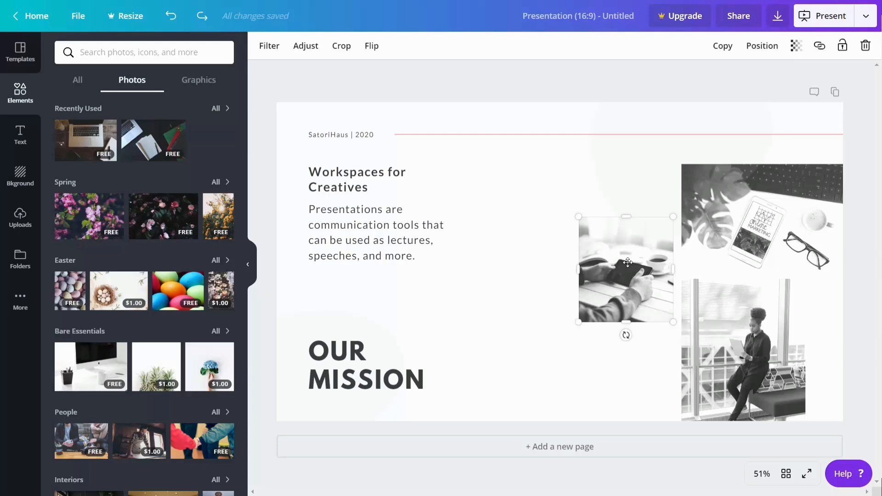
pyautogui.press('Delete')
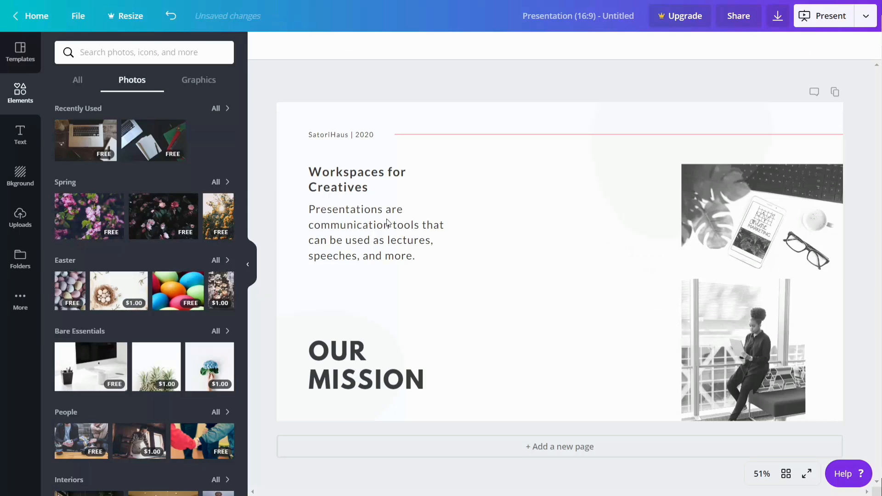
pyautogui.click(87, 142)
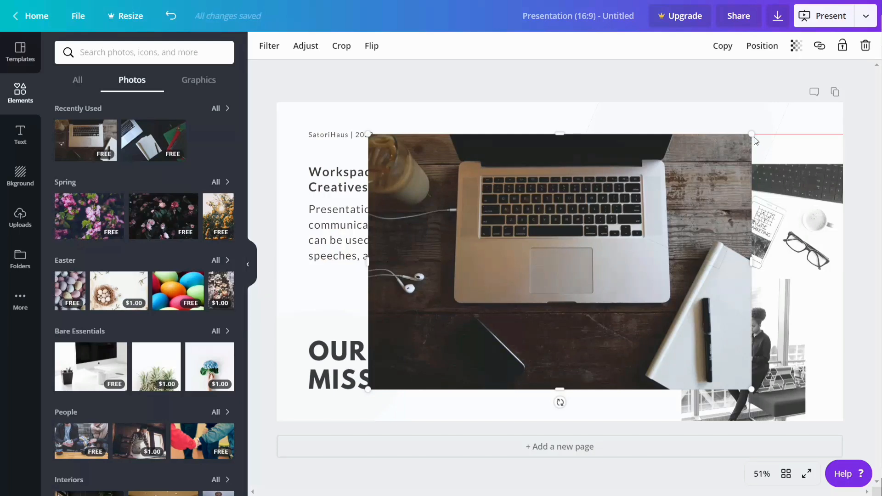
pyautogui.moveTo(704, 170); pyautogui.dragTo(505, 246)
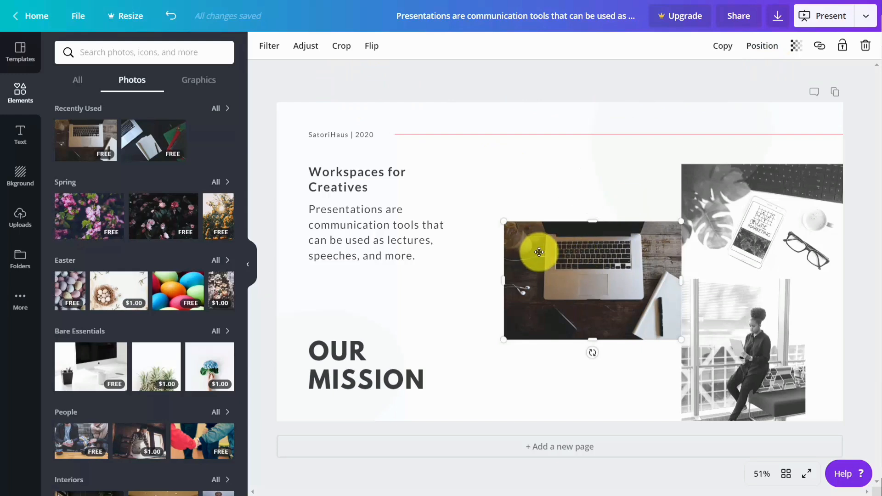
# Apply the Greyscale filter to the laptop photo.
pyautogui.click(592, 213)
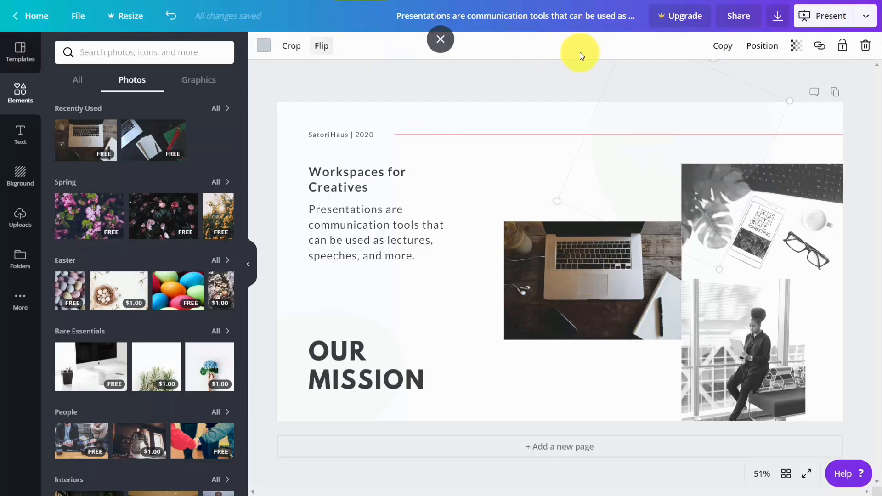
pyautogui.click(605, 265)
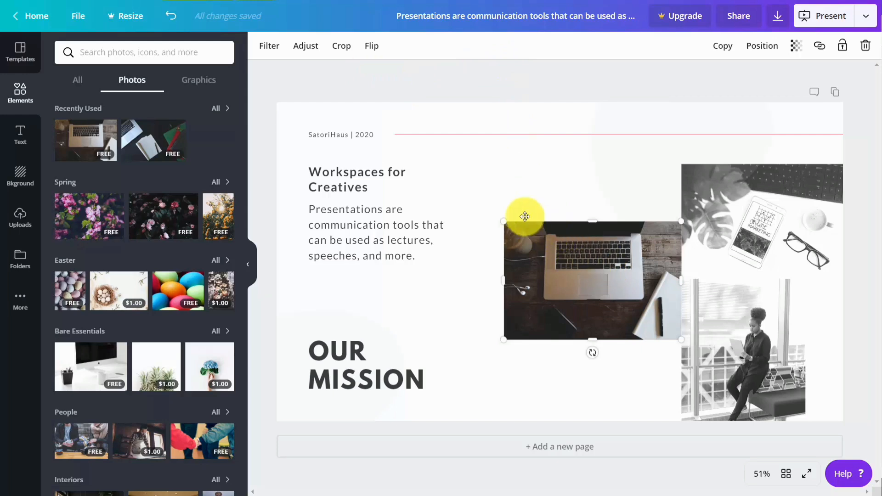
pyautogui.click(264, 48)
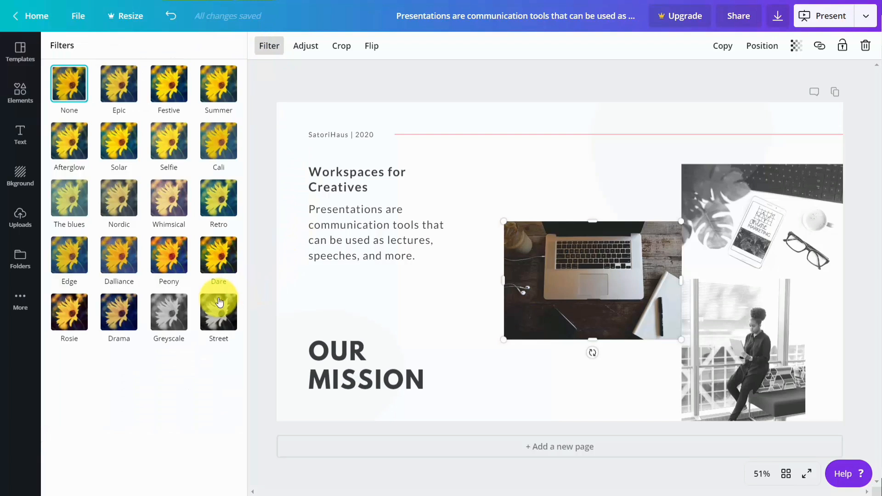
pyautogui.click(168, 310)
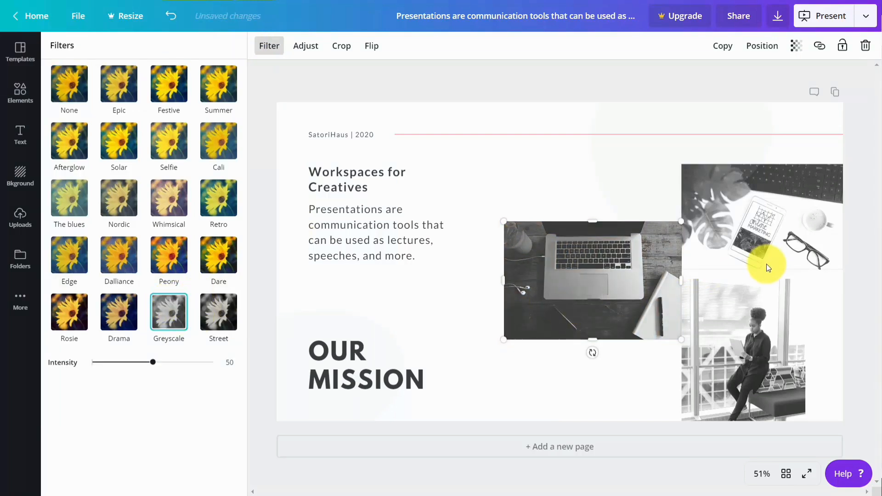
# Look over the laptop photo's adjustment and crop options without changing them, and flip the photo horizontally.
pyautogui.click(312, 57)
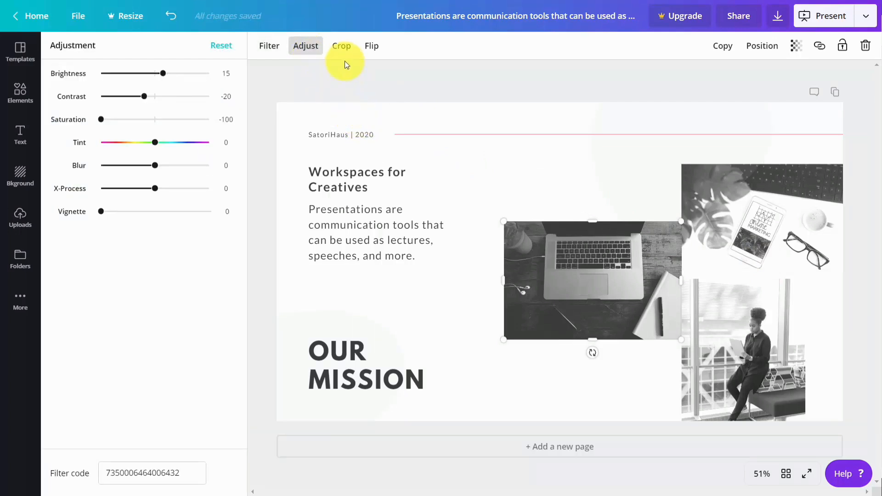
pyautogui.click(343, 46)
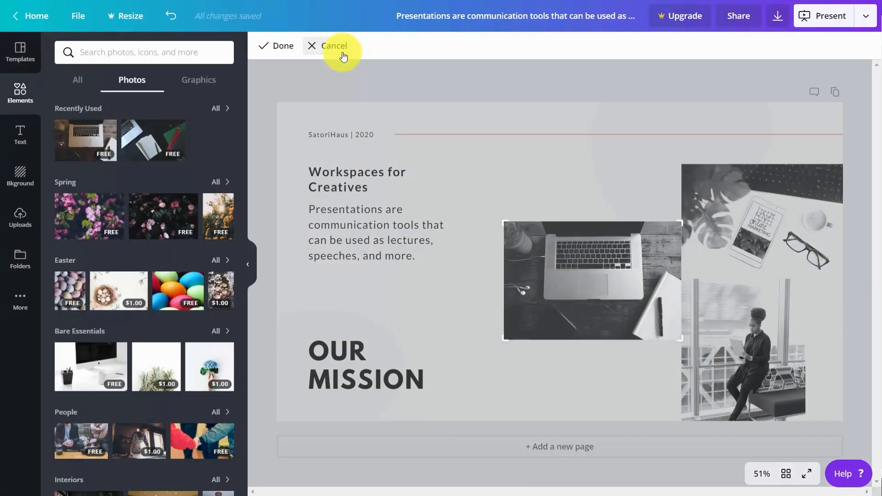
pyautogui.click(344, 56)
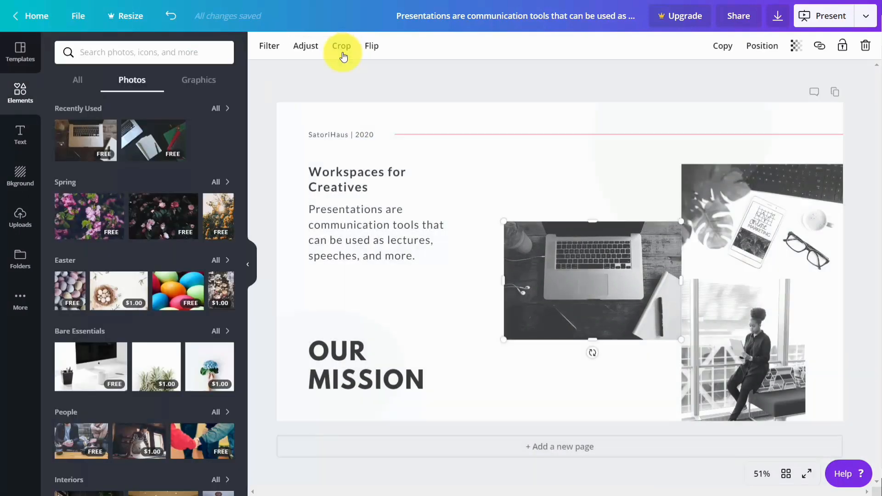
pyautogui.click(369, 53)
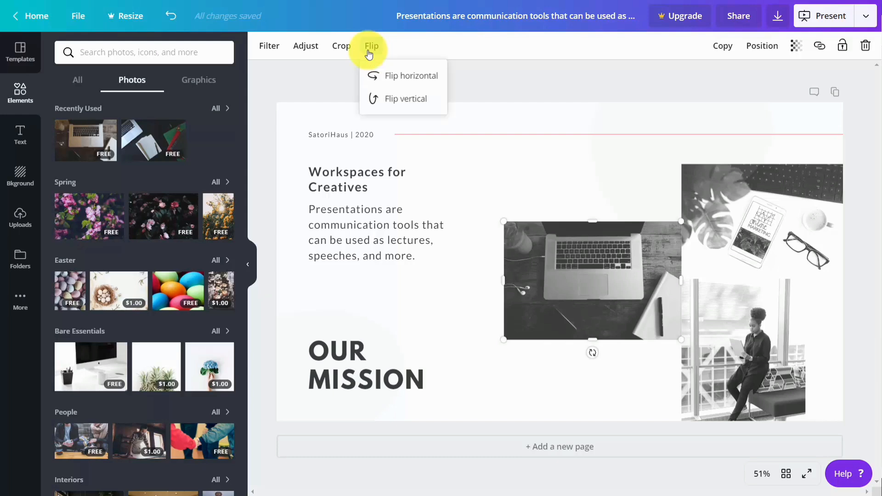
pyautogui.click(390, 81)
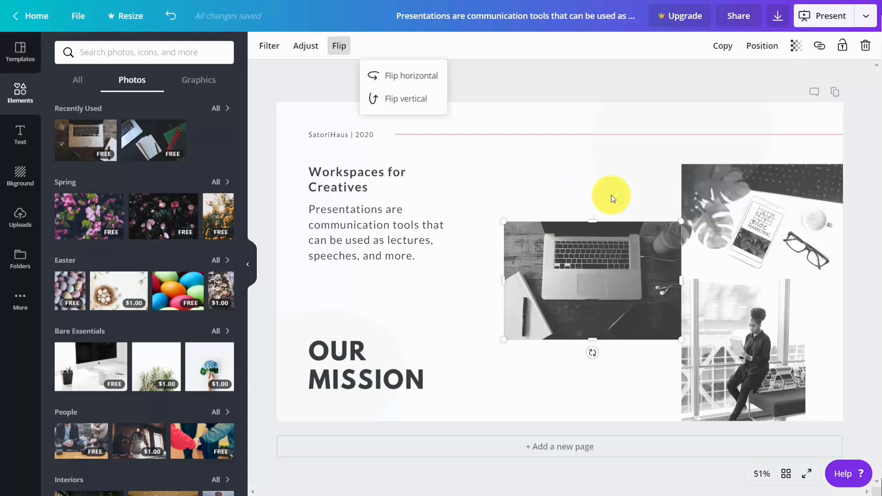
# Try duplicating the laptop photo and aligning it to the top of the page, deleting the copy and undoing the alignment.
pyautogui.click(720, 47)
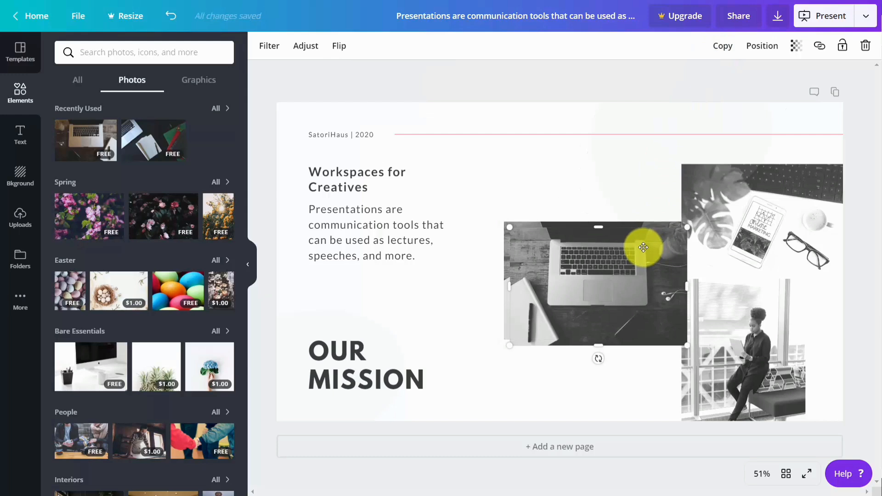
pyautogui.press('Delete')
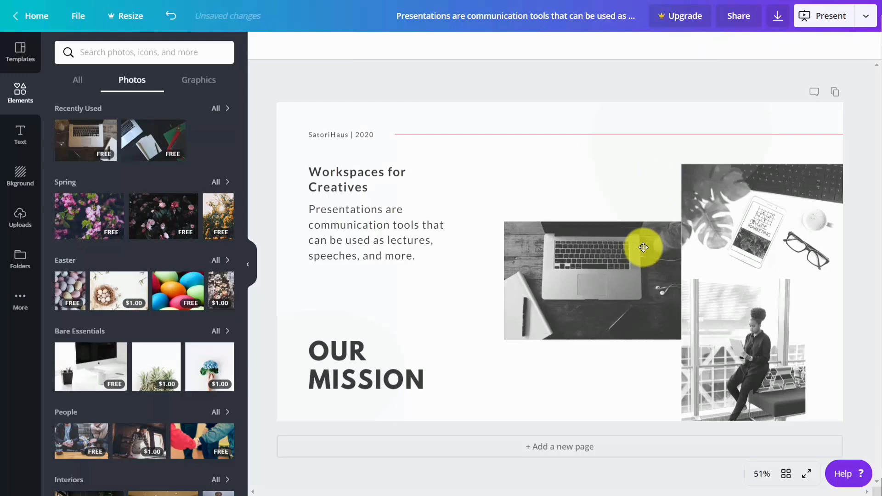
pyautogui.click(602, 282)
pyautogui.click(756, 47)
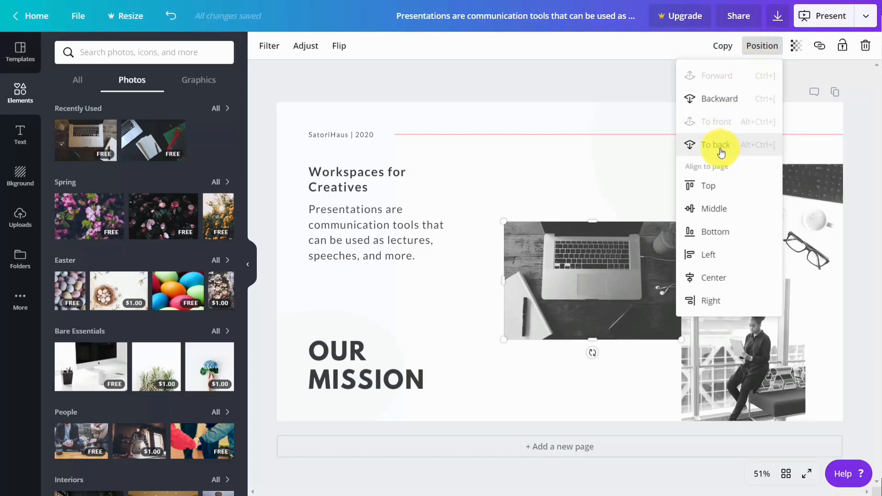
pyautogui.click(711, 191)
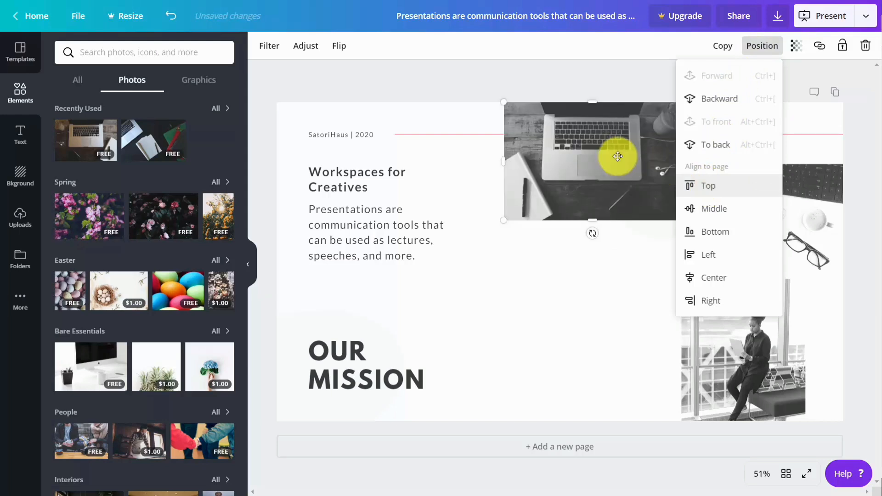
pyautogui.click(176, 24)
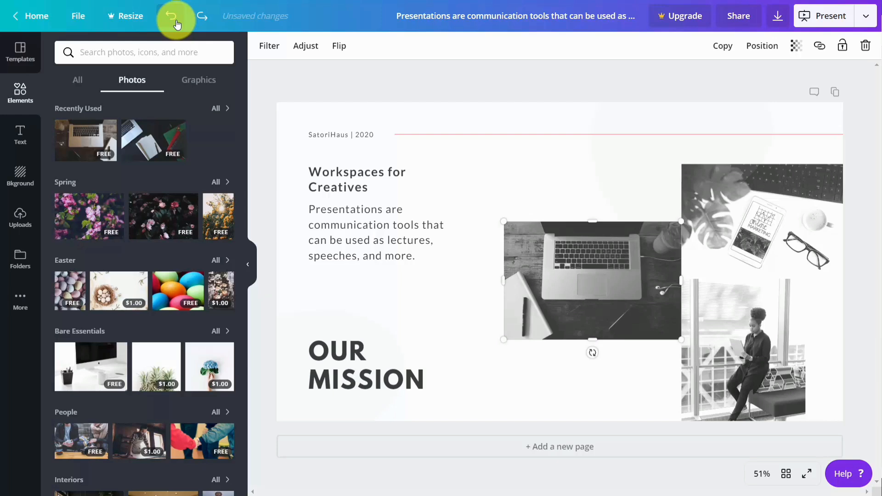
# Try the laptop photo's transparency setting, leaving it at 100, and check the option for linking to external websites.
pyautogui.click(797, 52)
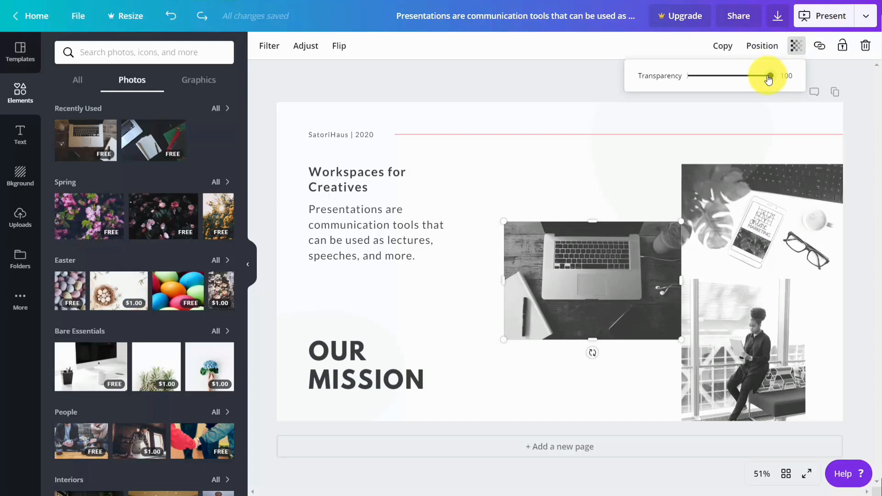
pyautogui.moveTo(771, 76)
pyautogui.mouseDown()
pyautogui.moveTo(736, 76)
pyautogui.moveTo(719, 90)
pyautogui.moveTo(693, 92)
pyautogui.moveTo(729, 75)
pyautogui.moveTo(786, 75)
pyautogui.mouseUp()
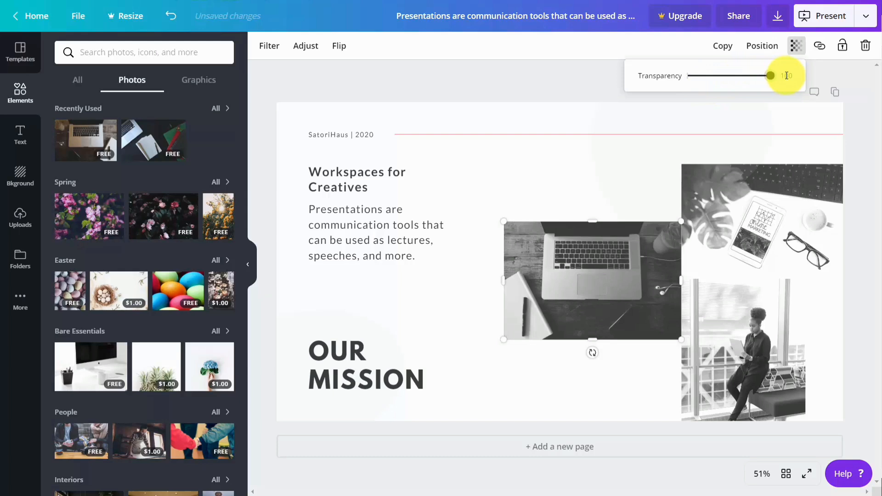
pyautogui.click(819, 47)
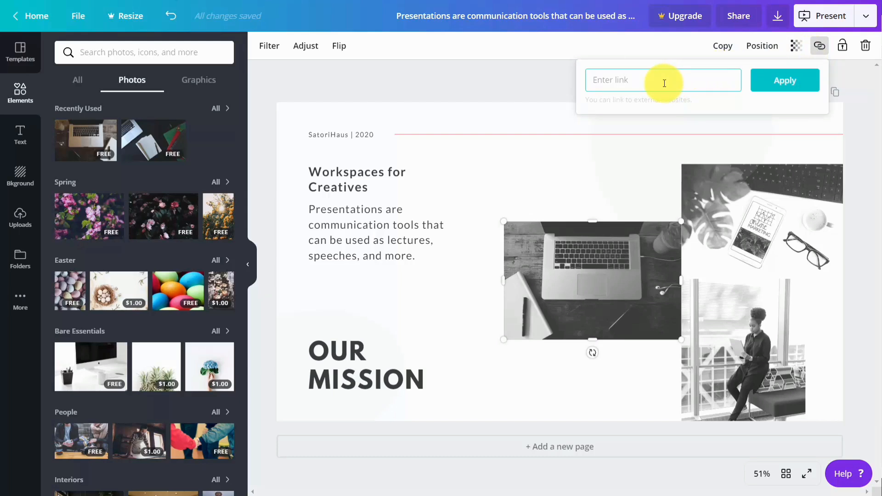
pyautogui.click(564, 130)
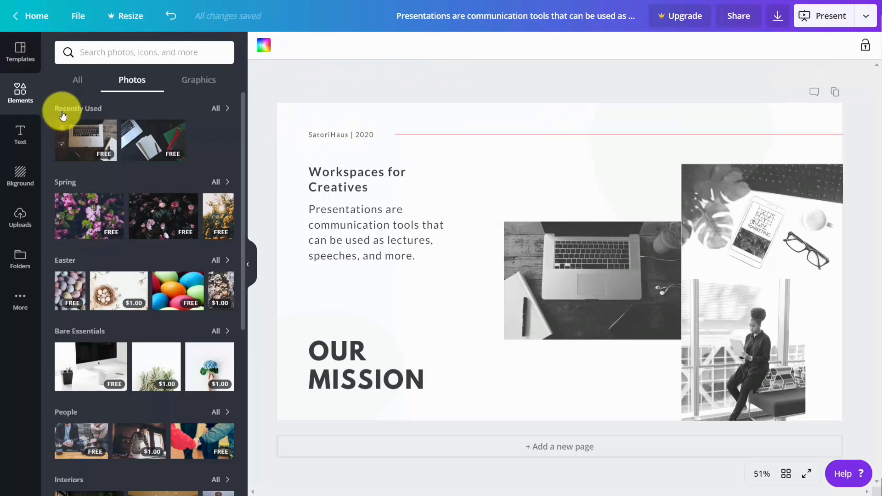
# Try adding a default heading text box to the slide and undo it.
pyautogui.click(20, 135)
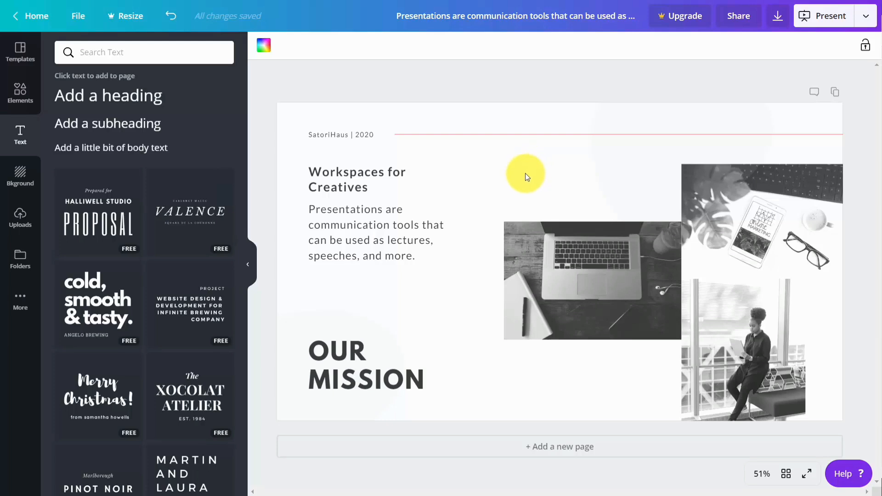
pyautogui.click(127, 100)
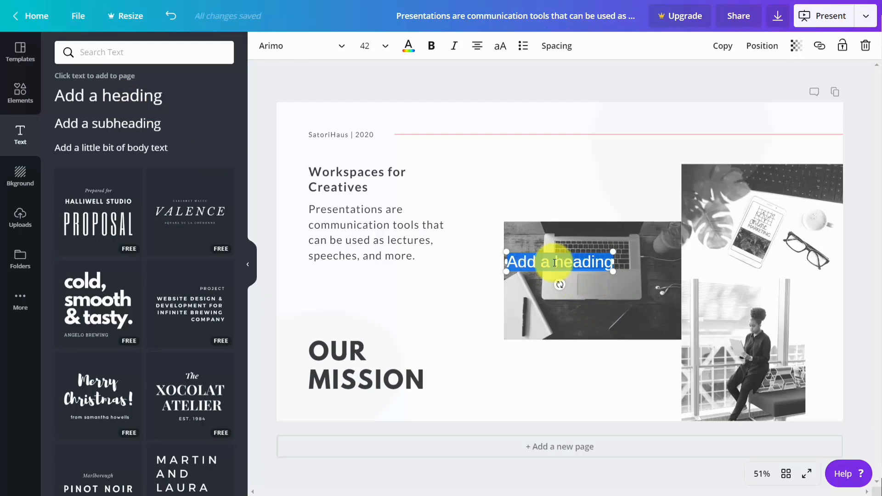
pyautogui.click(171, 15)
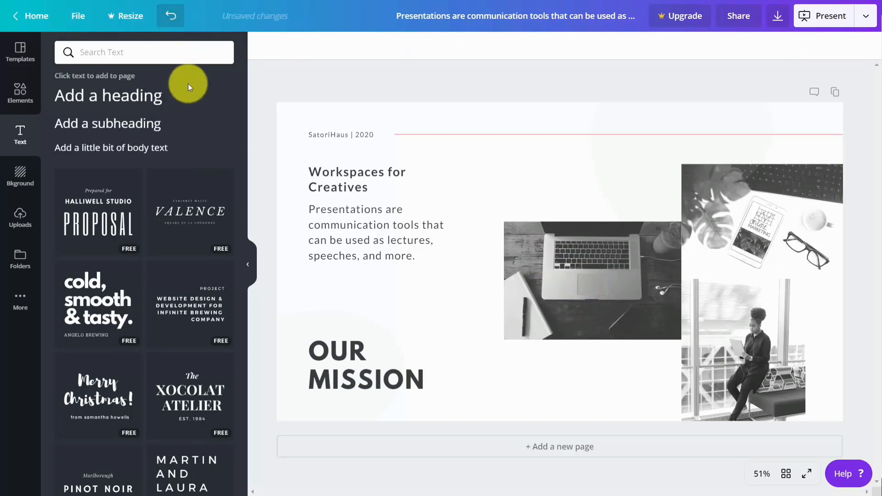
# Try placing the Valence text combination above the laptop photo and select its main word to reach the text formatting options.
pyautogui.click(192, 212)
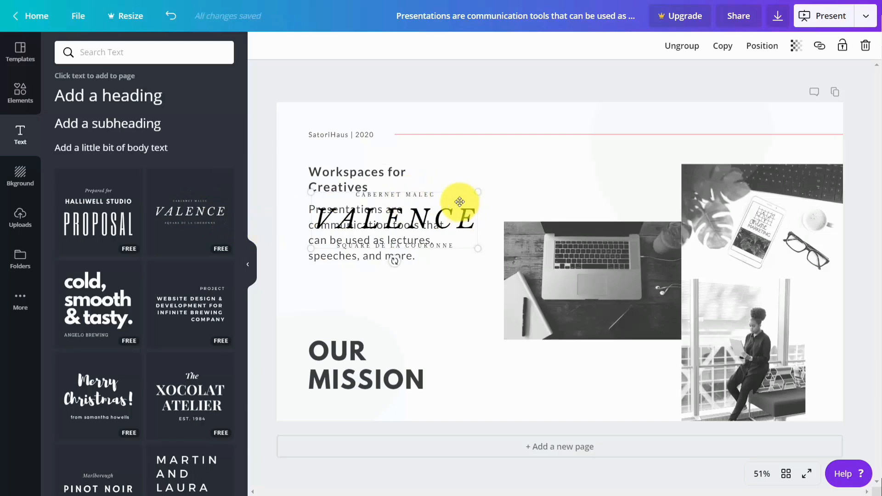
pyautogui.moveTo(501, 177); pyautogui.dragTo(604, 155)
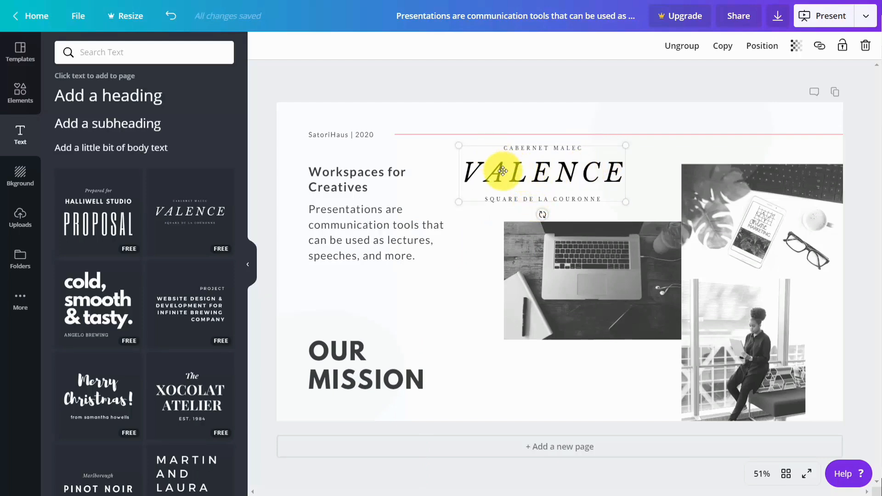
pyautogui.click(504, 171)
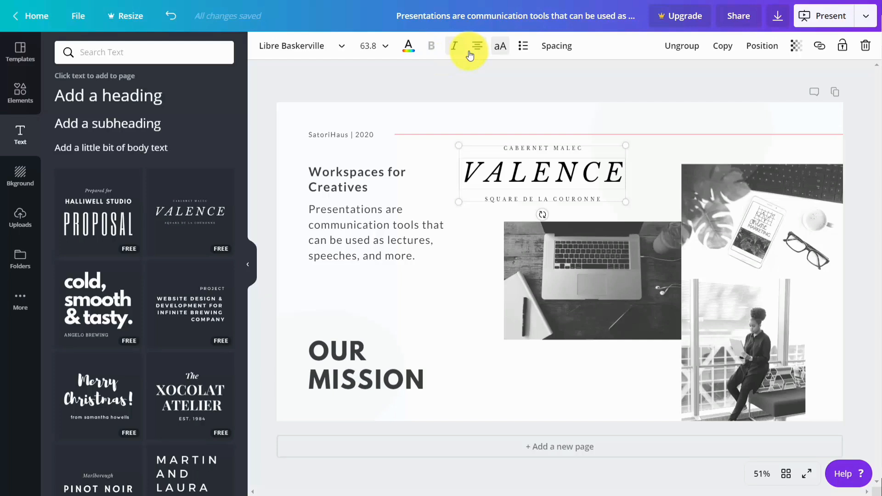
# Look over the formatting and link options for the "Workspaces for Creatives" heading.
pyautogui.click(334, 171)
pyautogui.keyDown('shift'); pyautogui.click(309, 173); pyautogui.keyUp('shift')
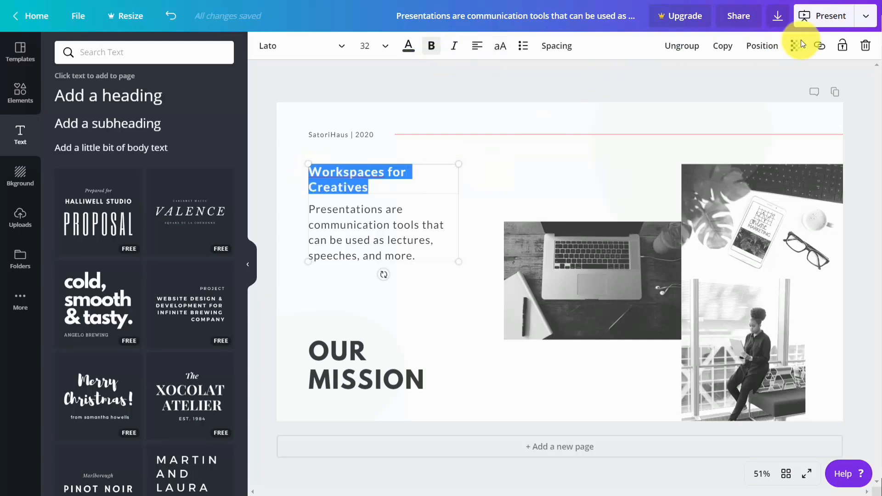
pyautogui.click(818, 51)
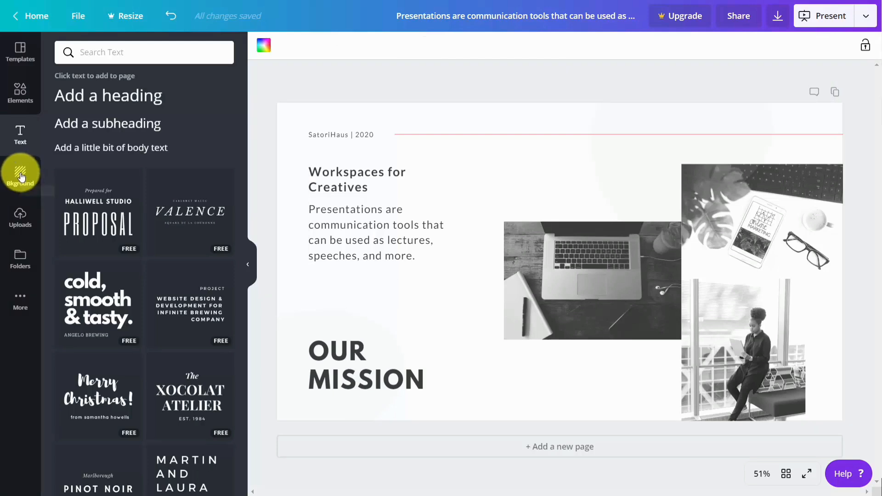
# Try the purple brand color as the slide's background and undo it.
pyautogui.click(20, 178)
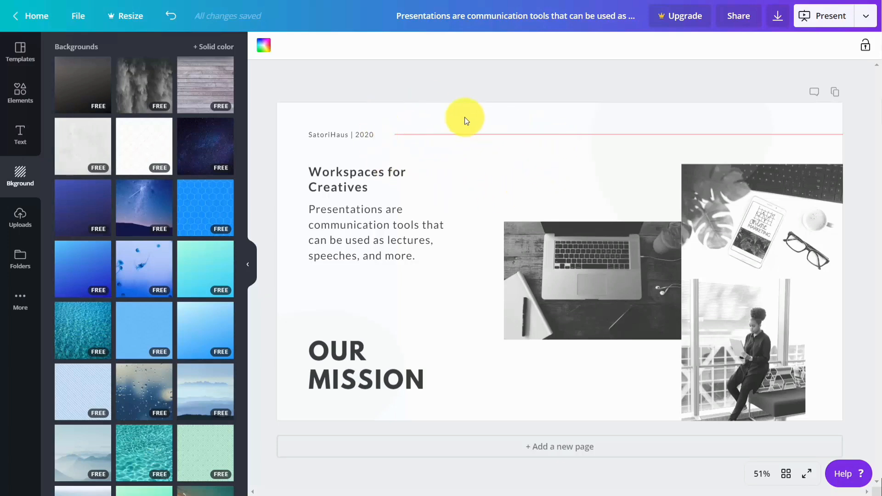
pyautogui.click(265, 46)
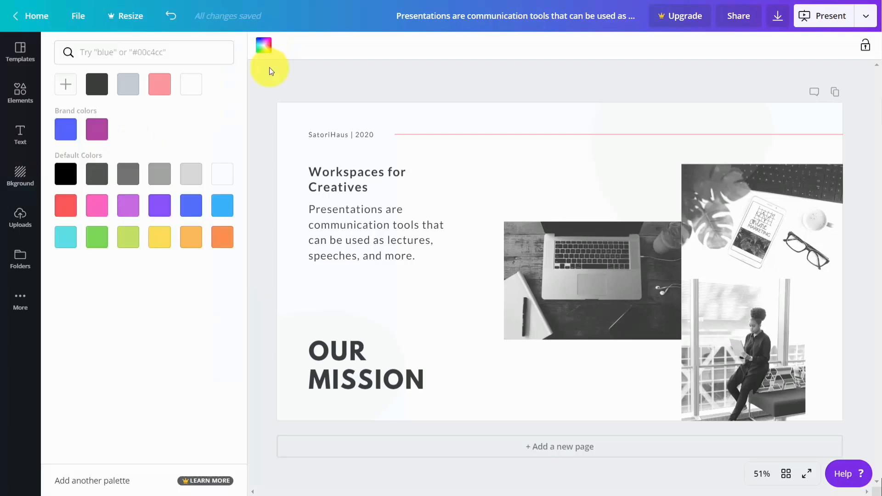
pyautogui.click(95, 131)
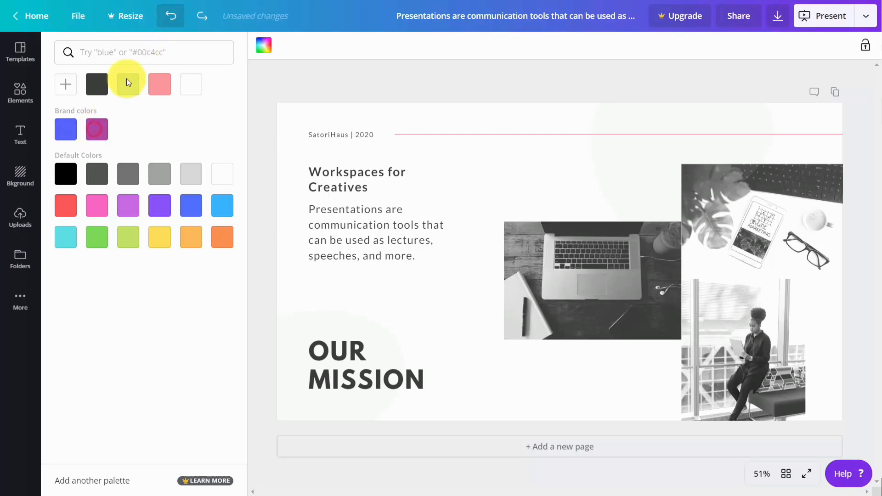
# Apply the blue hexagon pattern as the slide background and recolor it with the pink document color.
pyautogui.click(20, 178)
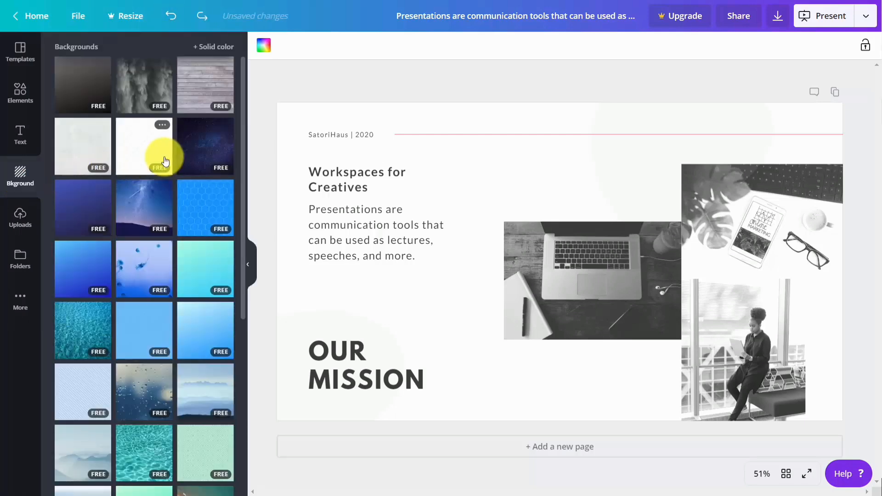
pyautogui.scroll(-1, 159, 163)
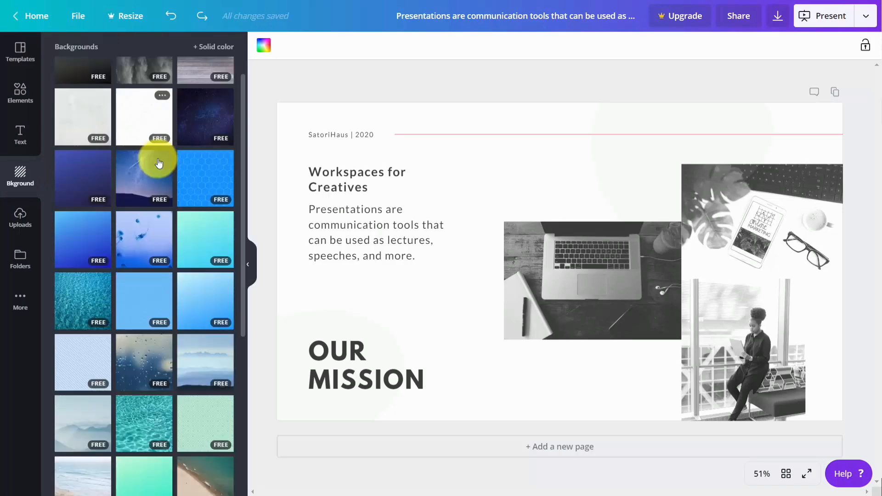
pyautogui.scroll(-3, 159, 163)
pyautogui.scroll(4, 158, 167)
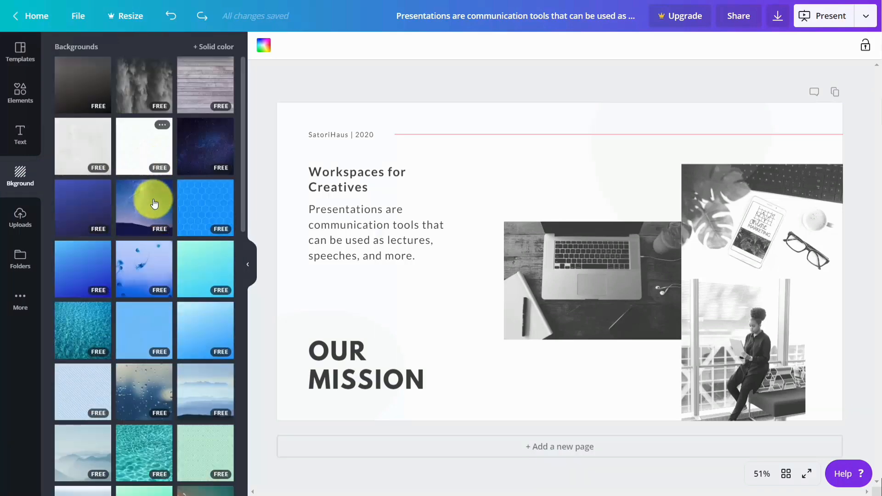
pyautogui.click(197, 204)
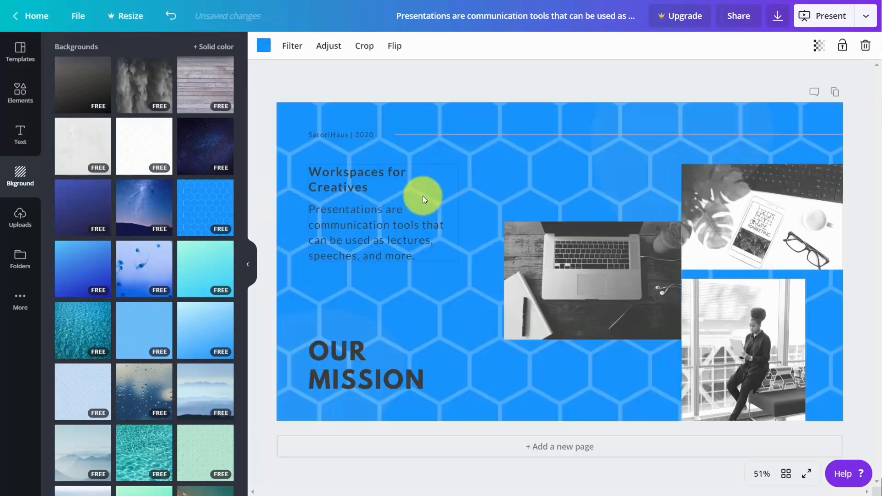
pyautogui.click(264, 46)
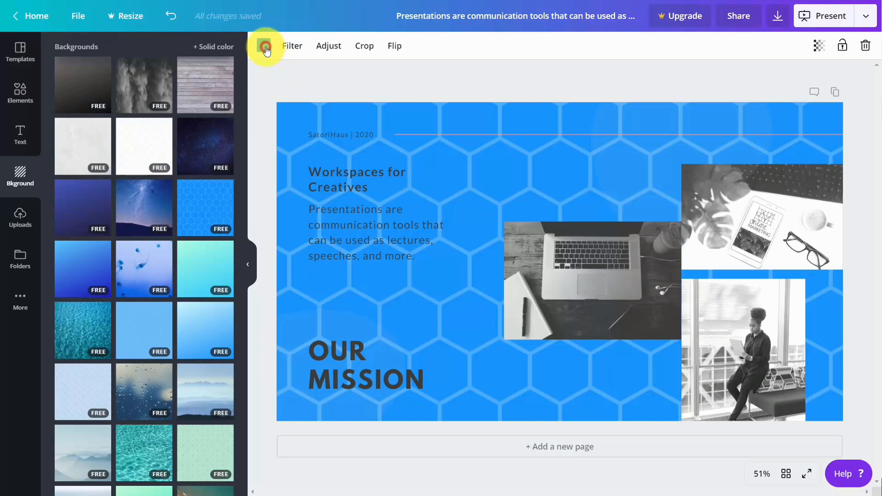
pyautogui.click(190, 91)
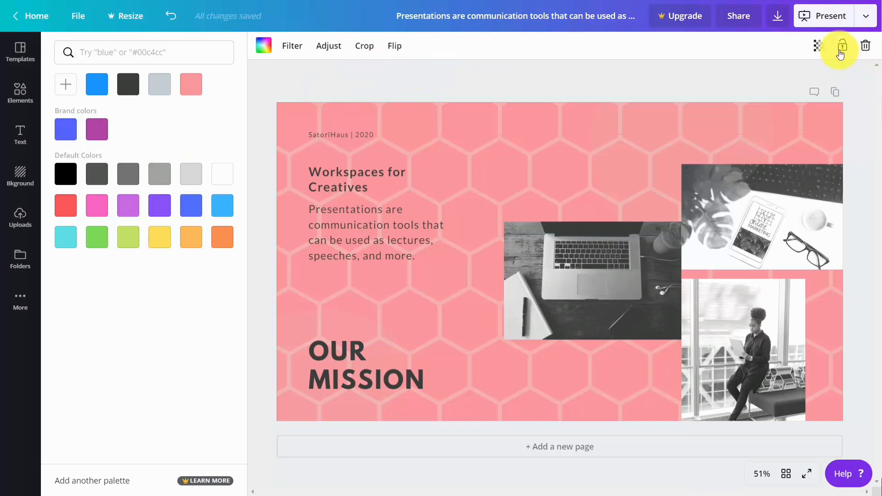
# Check the background's transparency, keeping it at 100, and apply the Street filter after trying Greyscale.
pyautogui.click(819, 48)
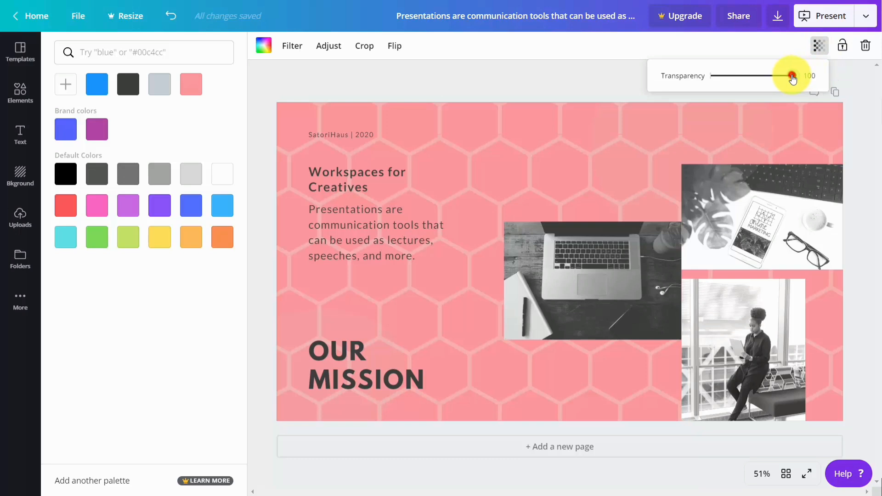
pyautogui.moveTo(790, 75)
pyautogui.mouseDown()
pyautogui.moveTo(711, 83)
pyautogui.moveTo(805, 75)
pyautogui.mouseUp()
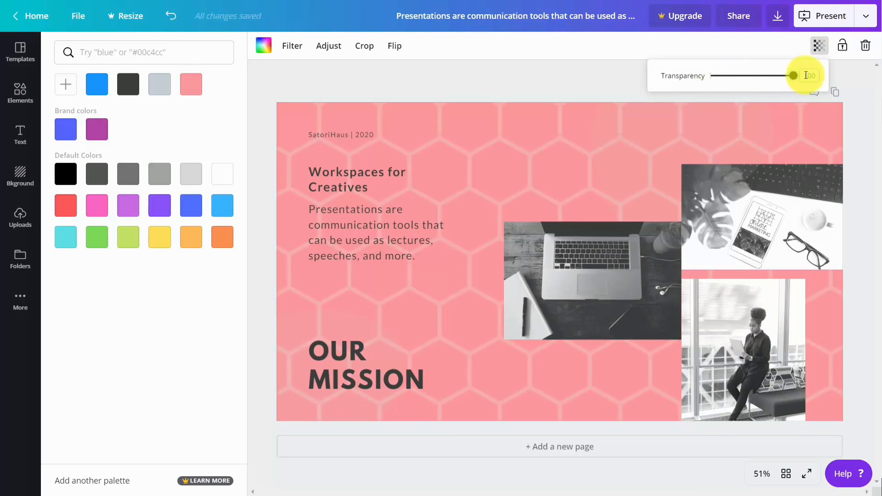
pyautogui.click(292, 48)
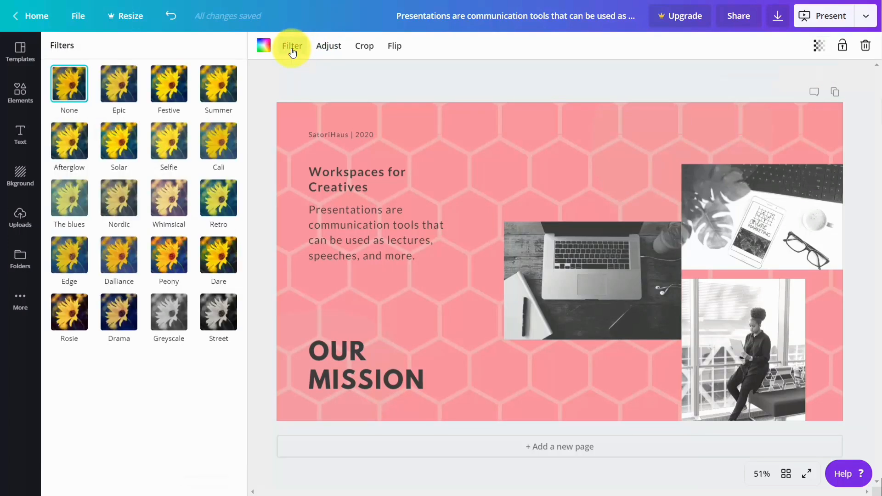
pyautogui.click(167, 324)
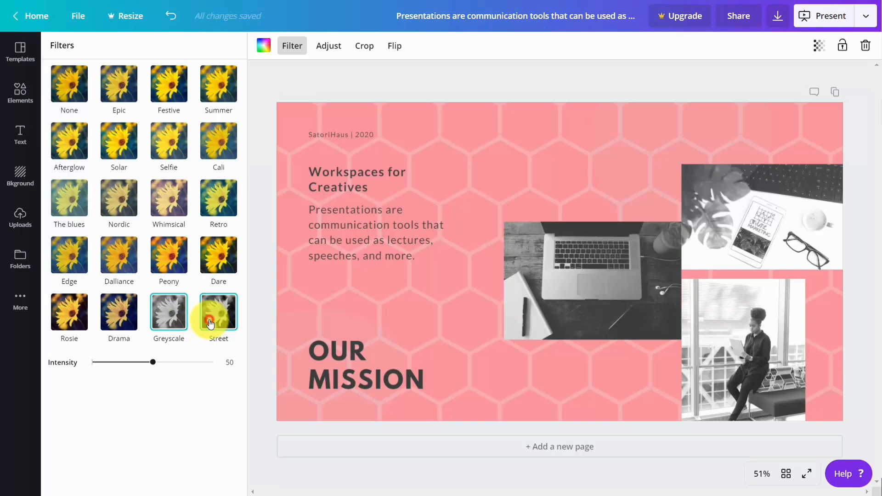
pyautogui.click(210, 324)
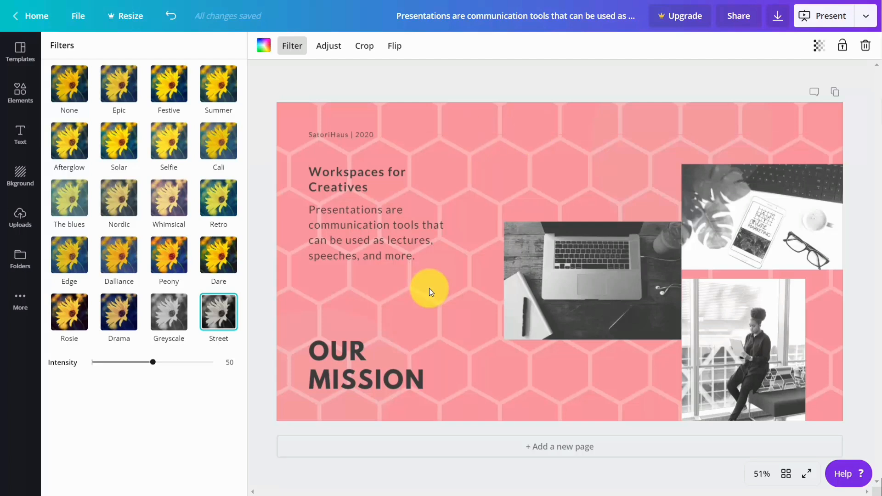
pyautogui.click(20, 174)
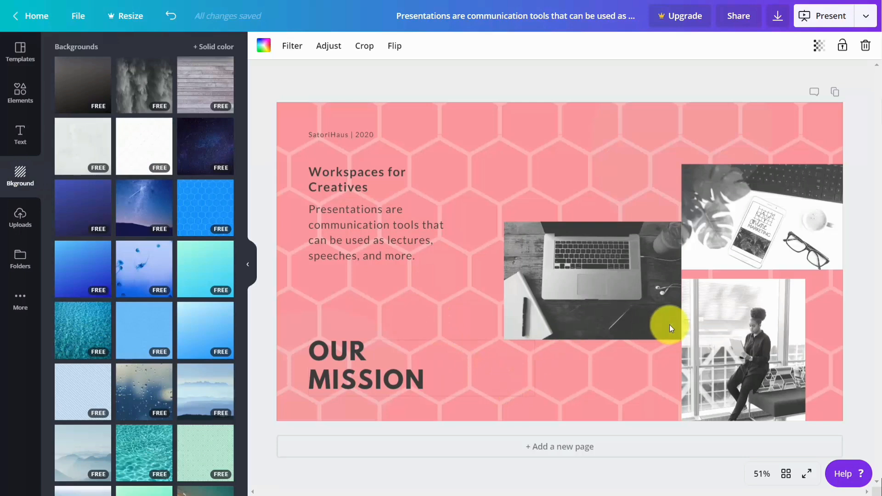
# Open the full list of design types from the home page and look through its categories, including more social media formats.
pyautogui.click(98, 269)
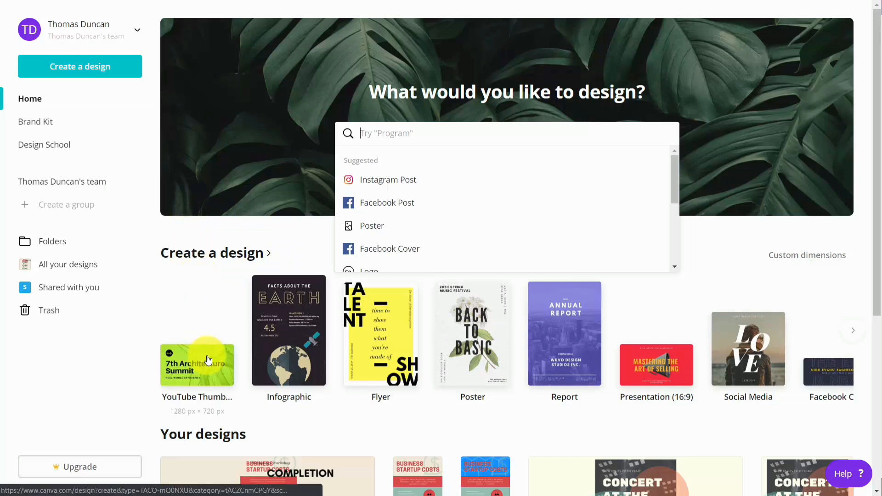
pyautogui.click(225, 256)
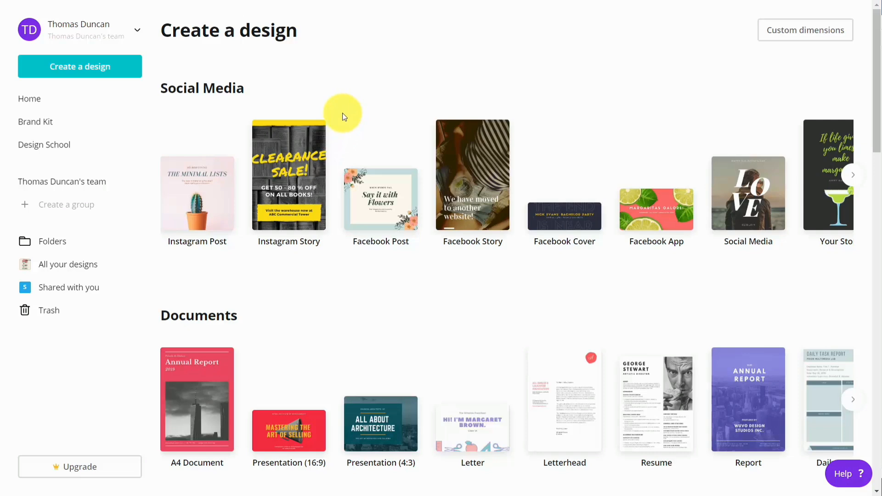
pyautogui.scroll(-13, 342, 116)
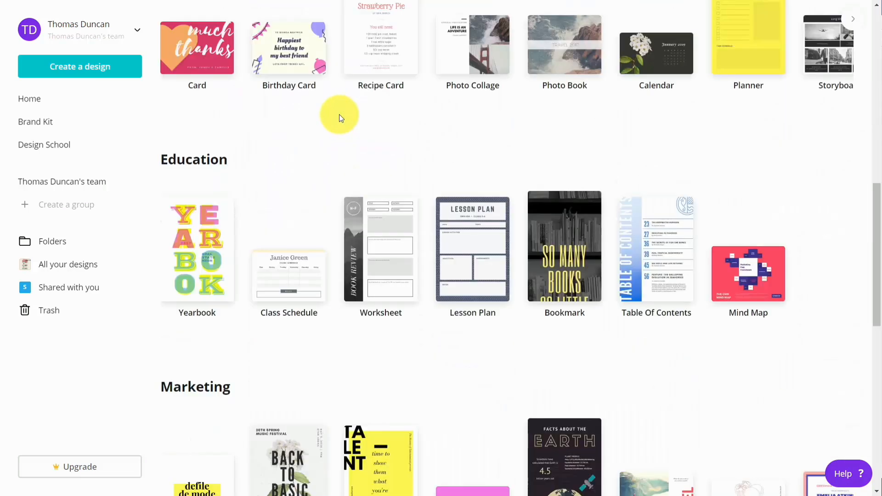
pyautogui.scroll(-12, 340, 118)
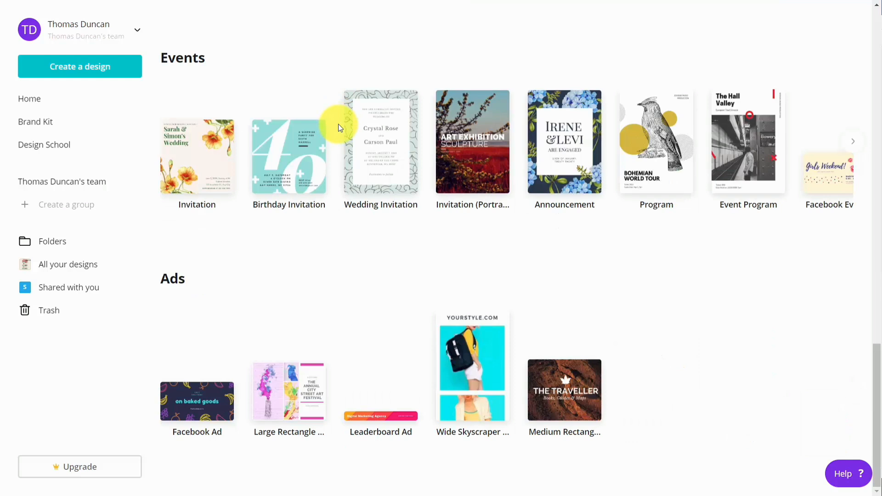
pyautogui.scroll(20, 363, 151)
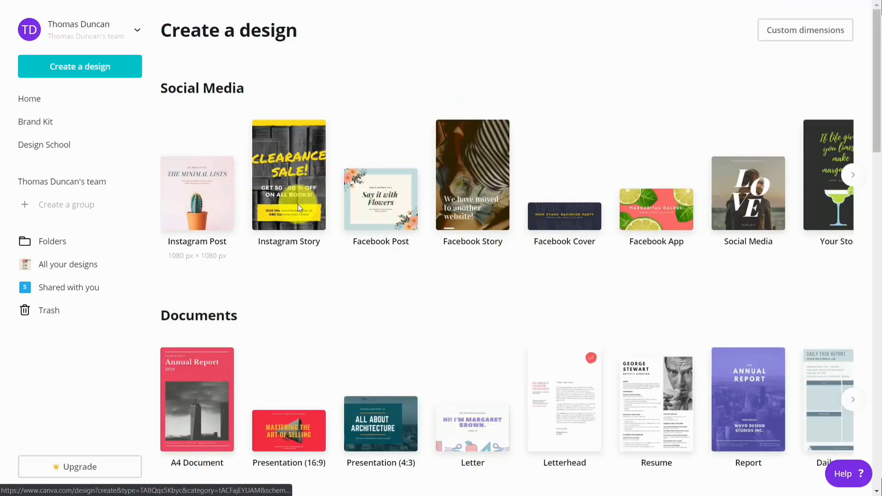
pyautogui.click(854, 175)
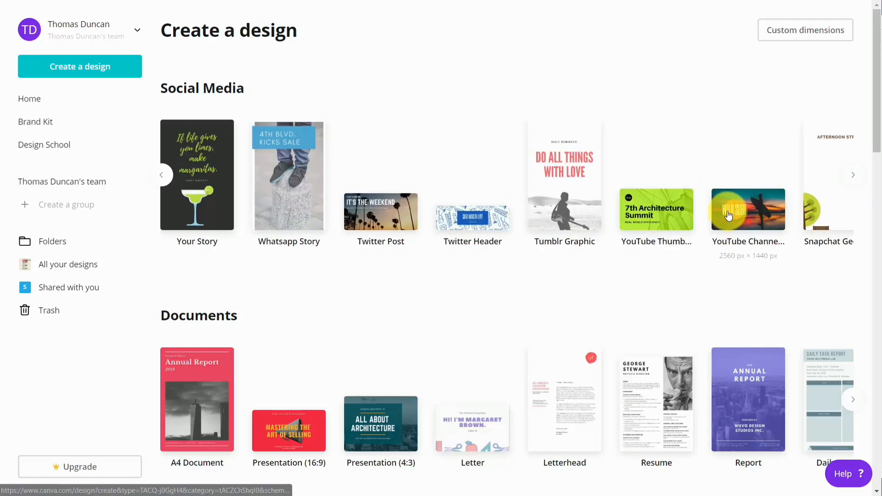
# Start a new blank Your Story design and browse its templates.
pyautogui.click(681, 213)
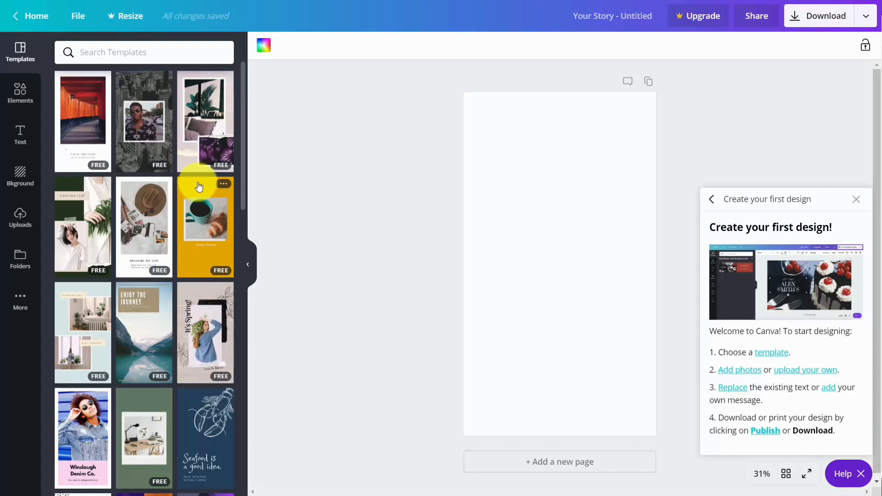
pyautogui.scroll(-5, 199, 185)
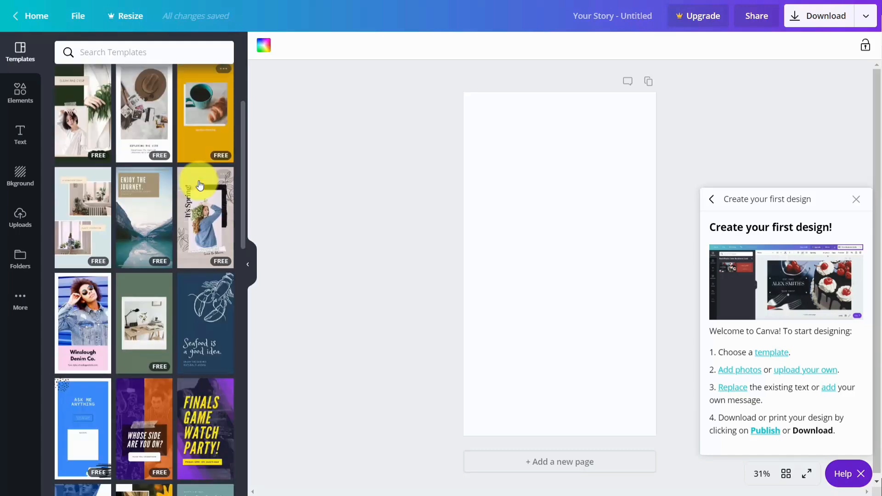
pyautogui.scroll(-3, 200, 185)
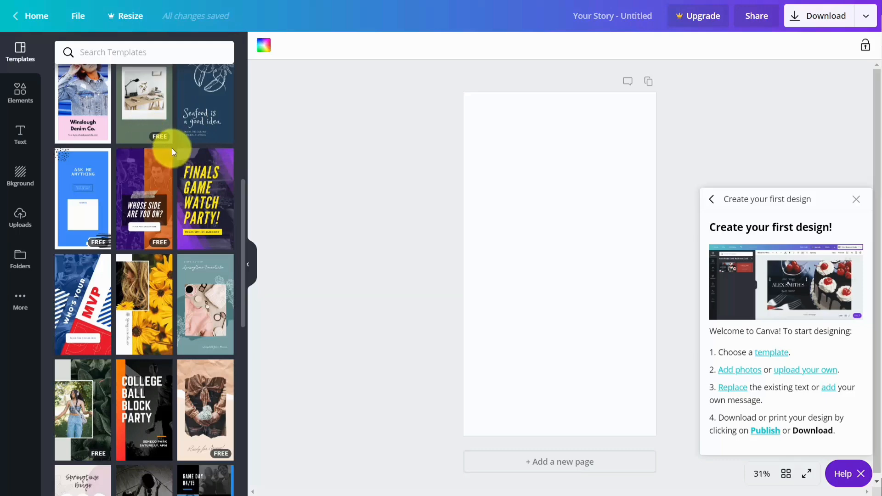
pyautogui.scroll(3, 172, 148)
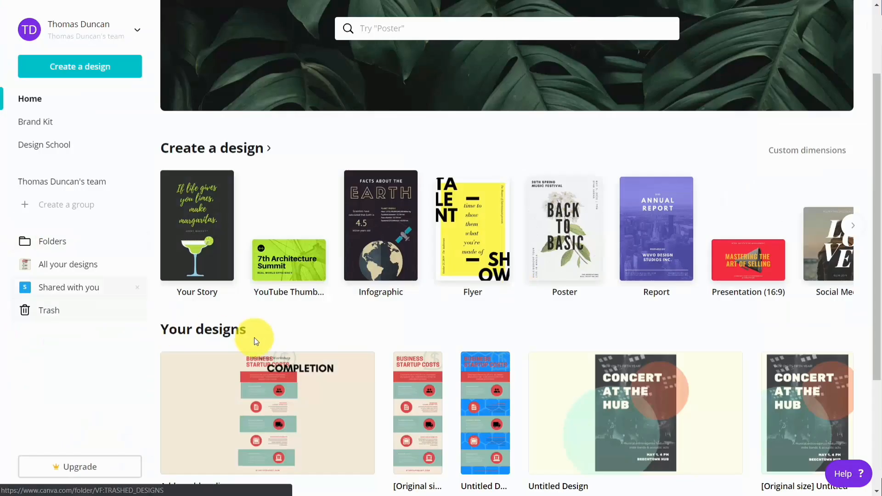
# Search the home page's design types for "facebook" and choose Facebook App, 810 × 450 px.
pyautogui.scroll(-2, 331, 309)
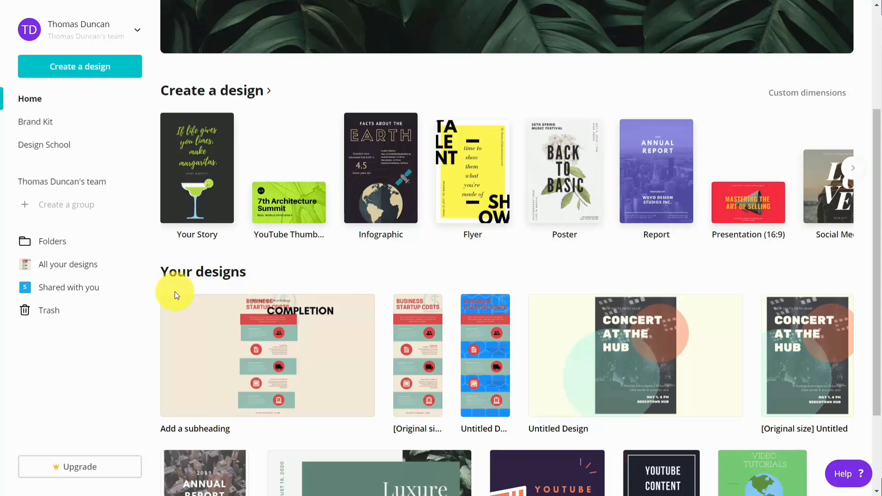
pyautogui.scroll(3, 175, 291)
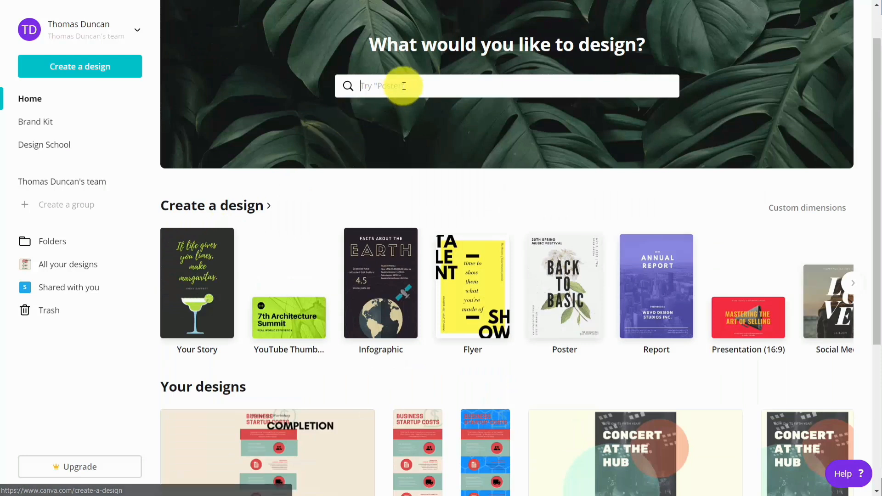
pyautogui.click(360, 86)
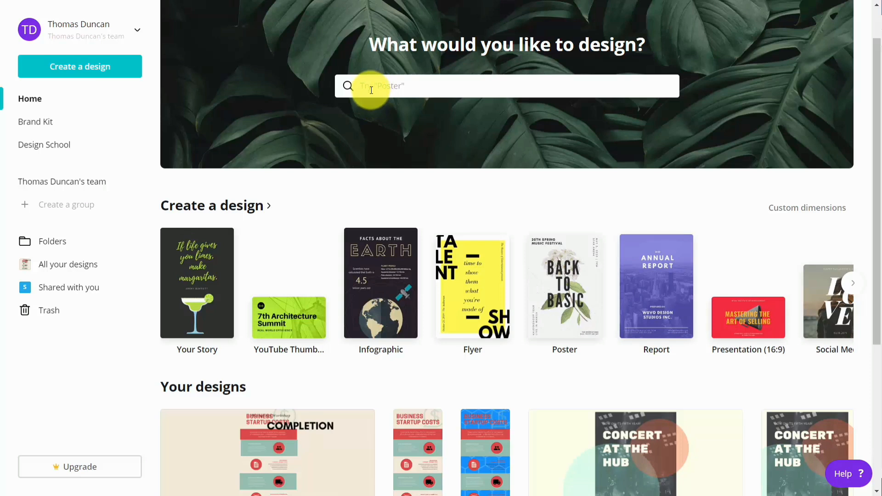
pyautogui.write('facebook')
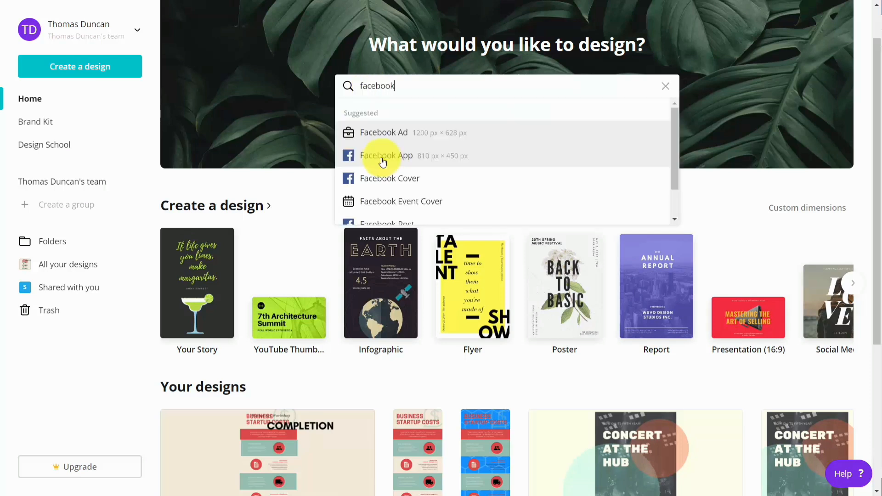
pyautogui.click(383, 159)
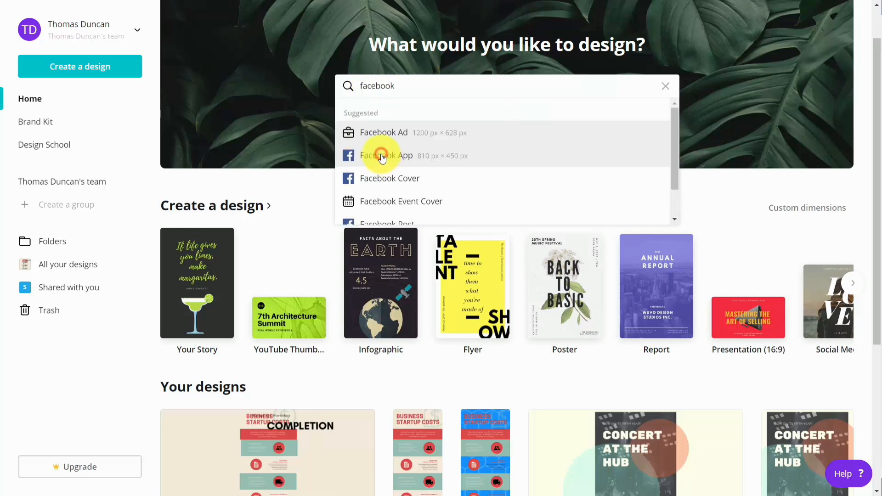
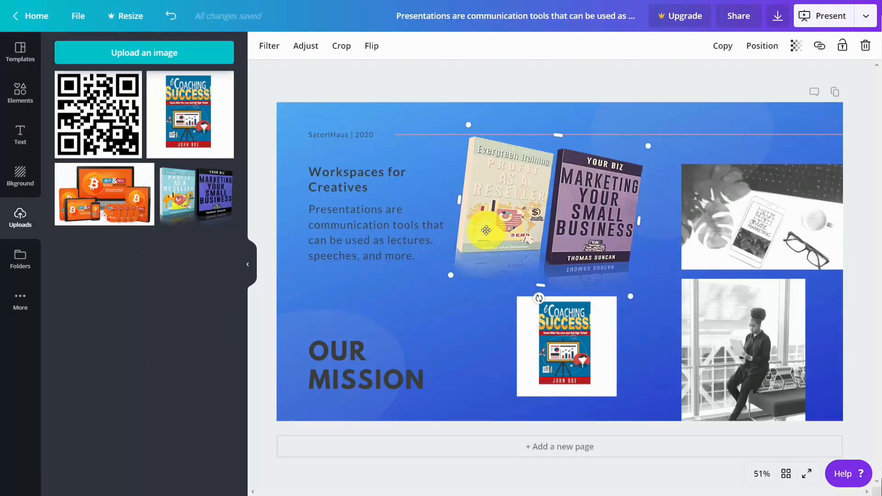
# Delete the two-book image and the eCoaching Success book cover from the slide.
pyautogui.press('Delete')
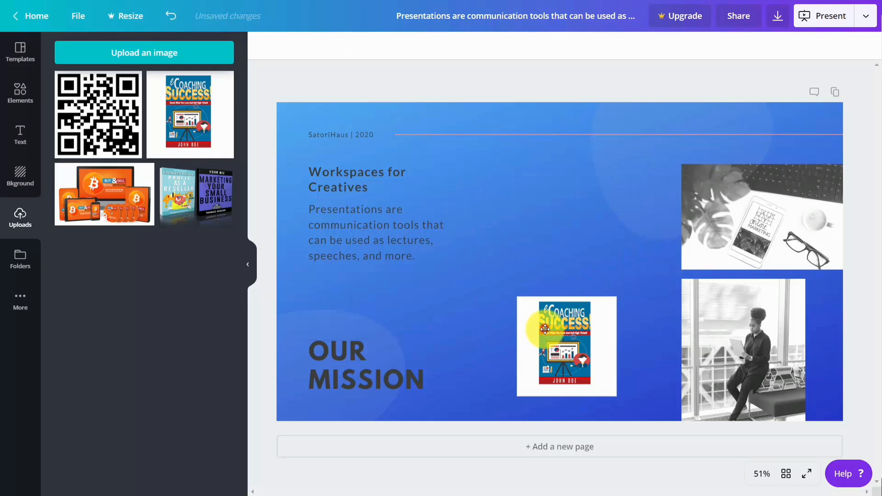
pyautogui.click(545, 329)
pyautogui.press('Delete')
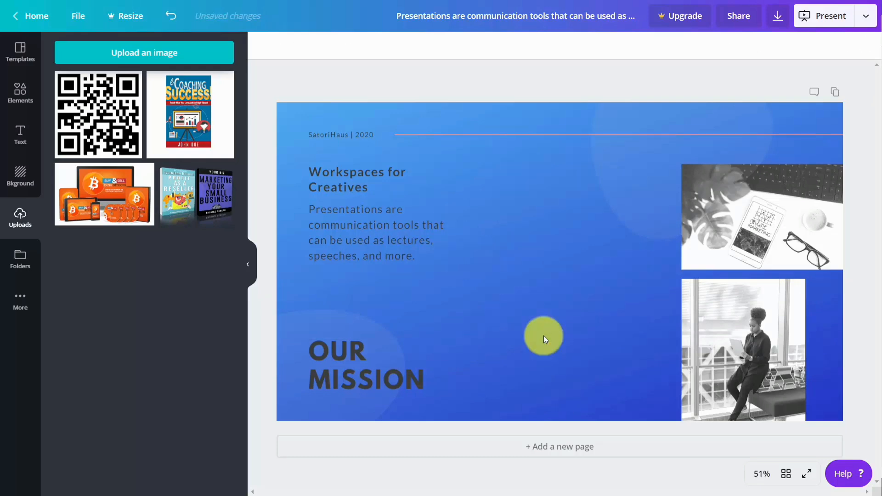
# Use the embed app to insert the TED example video and the linked TED talk "What Physics Taught Me About Marketing".
pyautogui.click(20, 300)
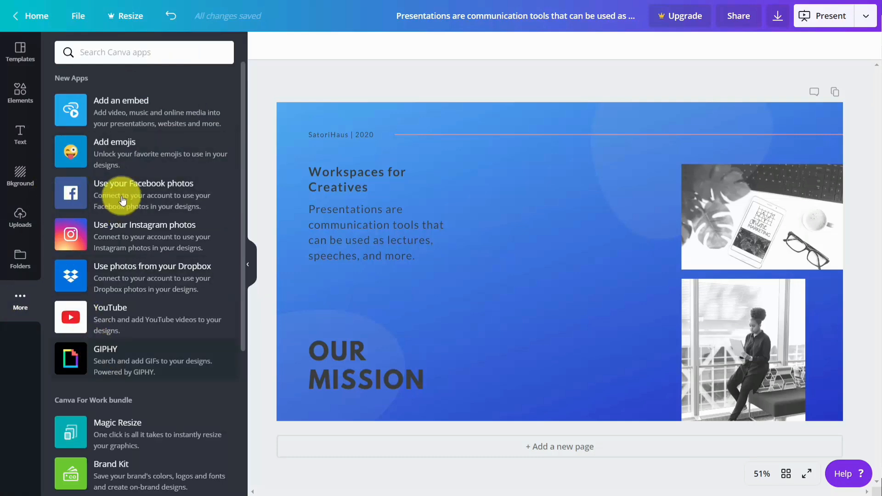
pyautogui.click(121, 110)
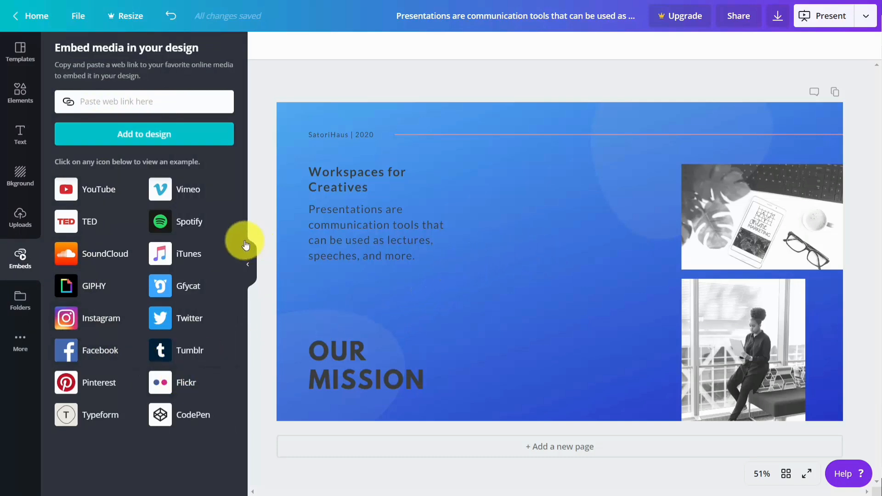
pyautogui.click(86, 227)
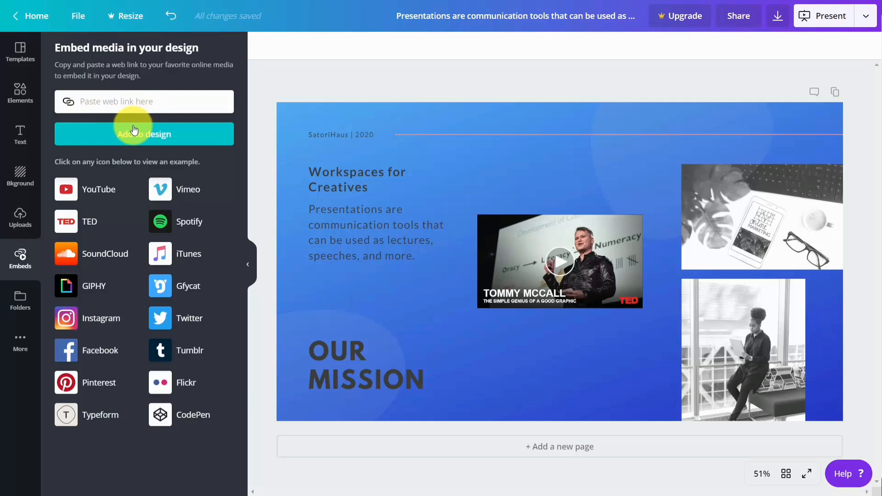
pyautogui.write('https://www.ted.com/talks/dan_cobley_what_physics_taught_me_about_marketing/discussion')
pyautogui.click(144, 138)
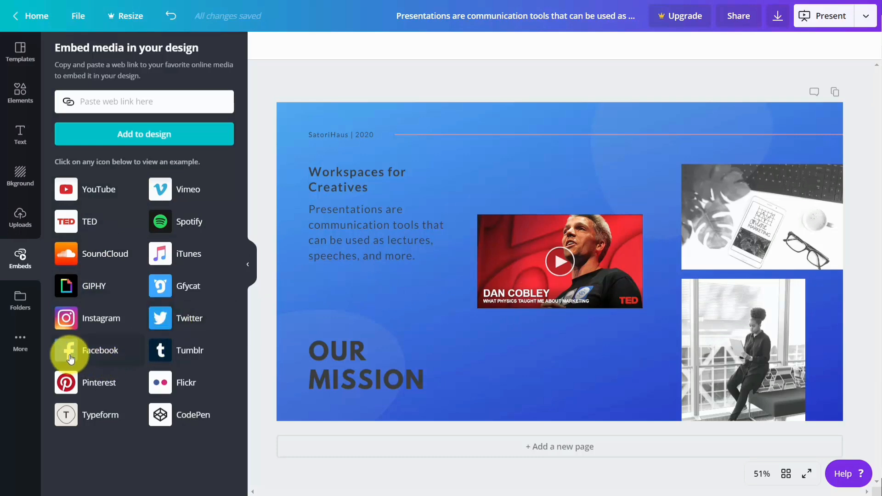
# Remove the embedded TED talk video from the slide and open the emojis app from the additional apps.
pyautogui.click(20, 340)
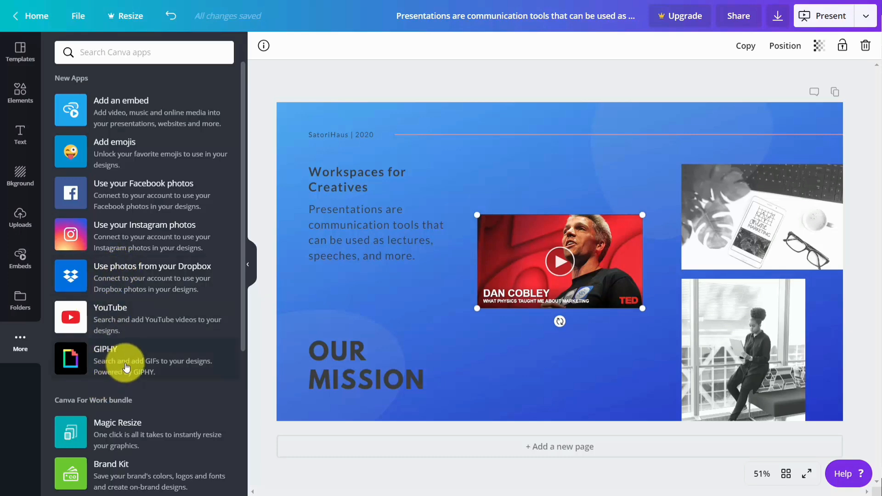
pyautogui.press('Delete')
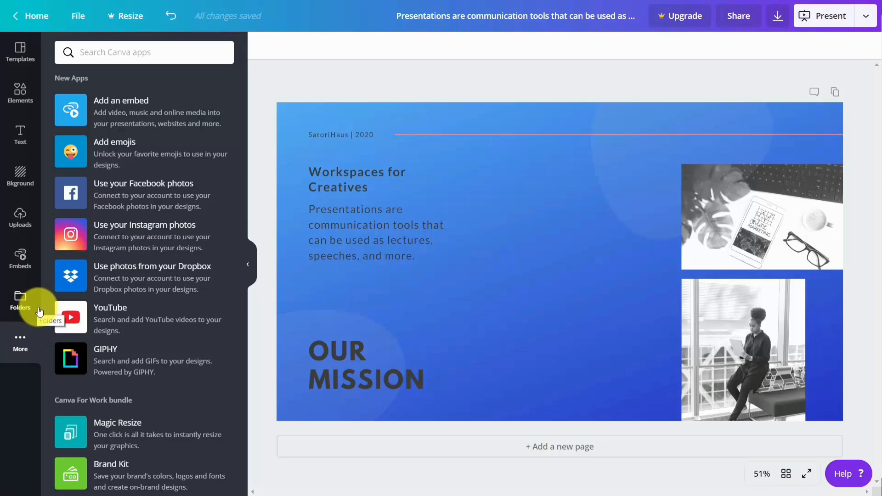
pyautogui.click(70, 152)
pyautogui.click(70, 104)
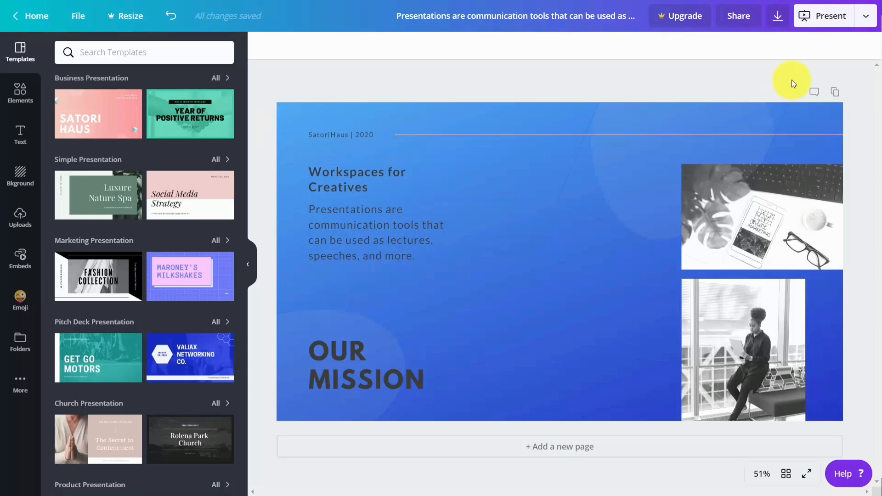
# Download the design as a PNG image under its suggested file name and open the saved file.
pyautogui.click(777, 18)
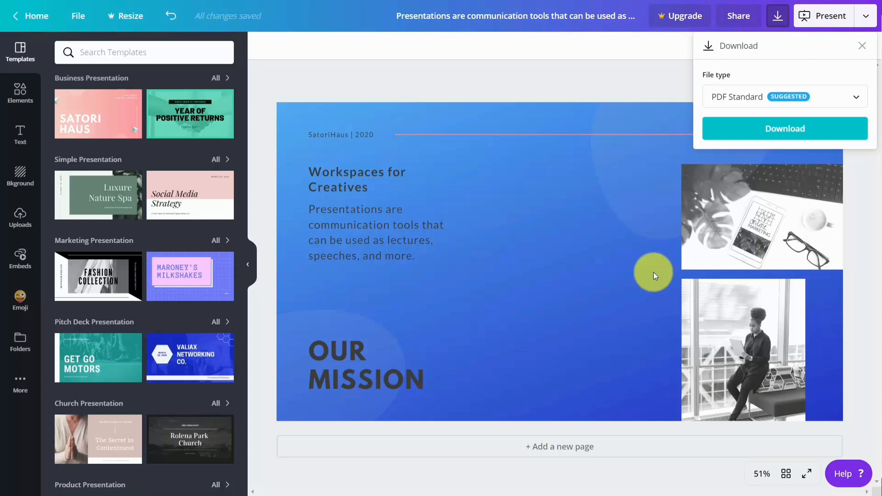
pyautogui.click(832, 99)
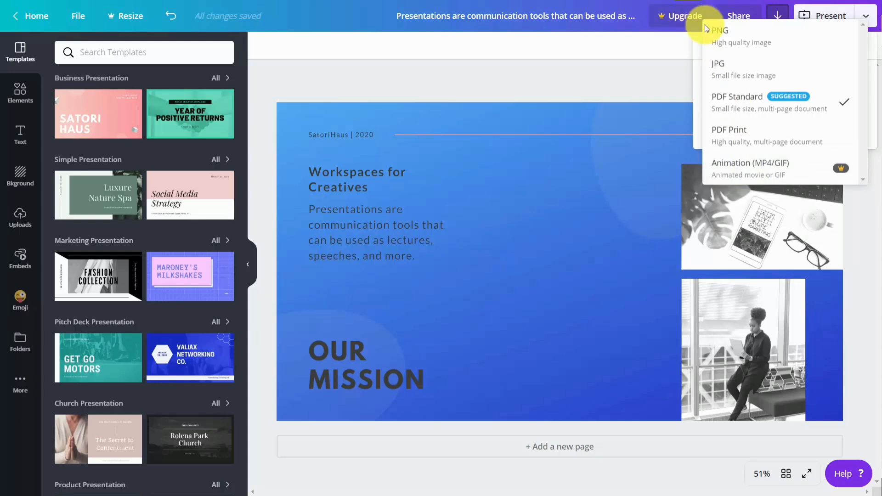
pyautogui.click(726, 42)
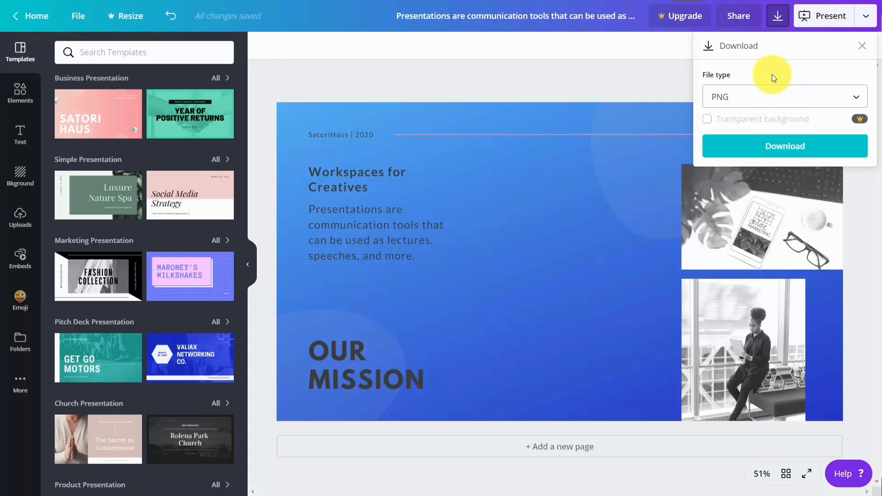
pyautogui.click(776, 147)
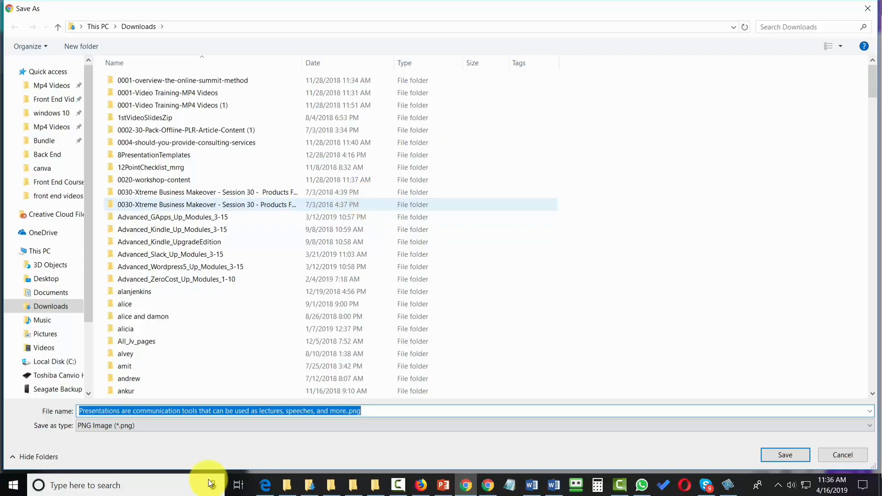
pyautogui.press('Return')
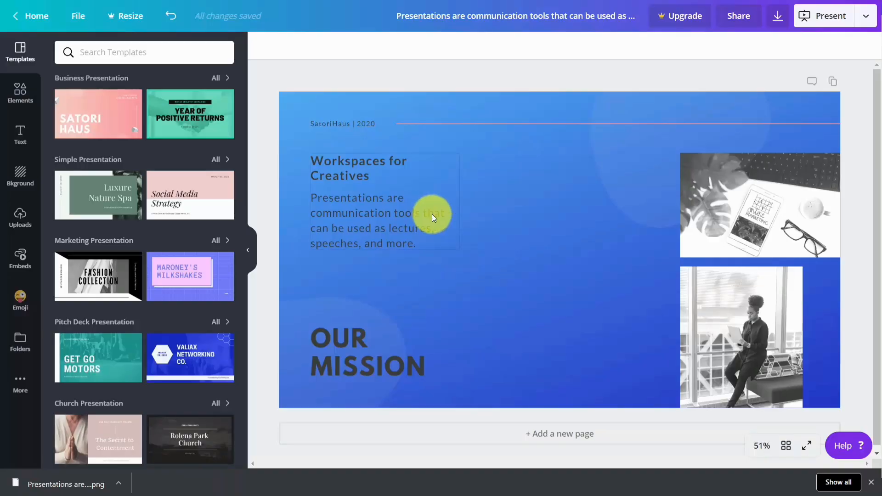
pyautogui.click(58, 486)
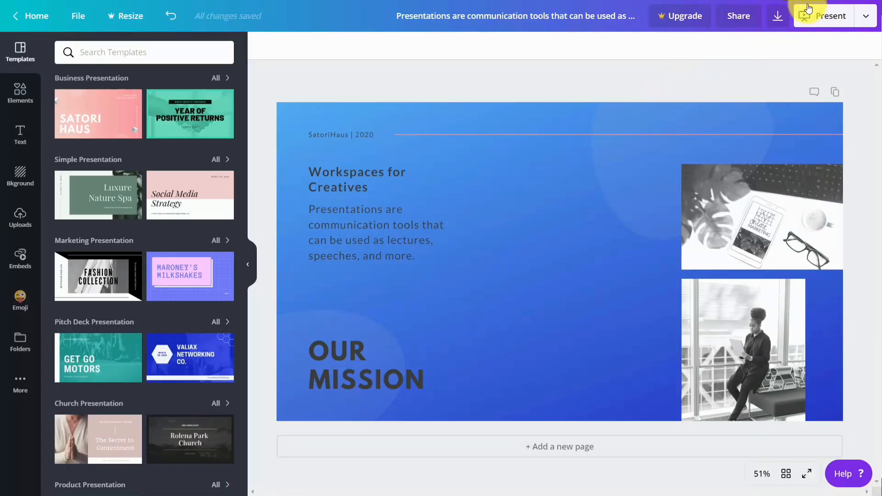
# Download the design as PDF Standard into the "images downloaded" folder, view the PDF, and return to the editor.
pyautogui.click(776, 18)
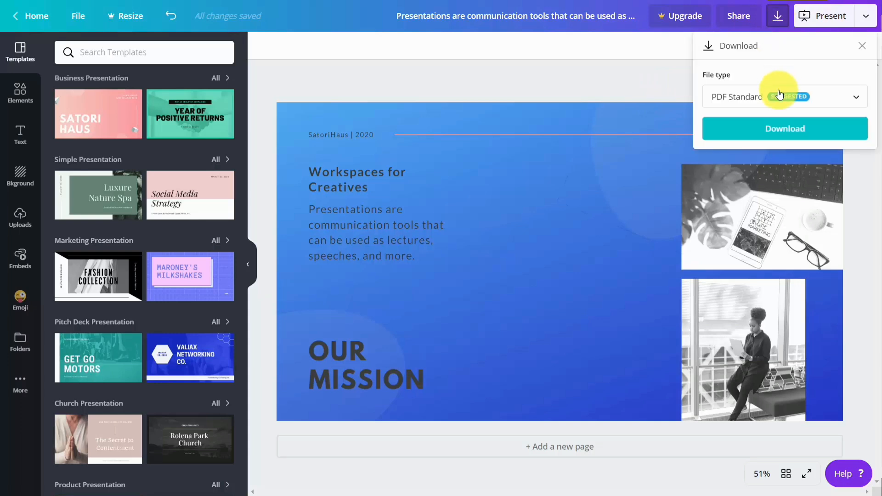
pyautogui.click(784, 134)
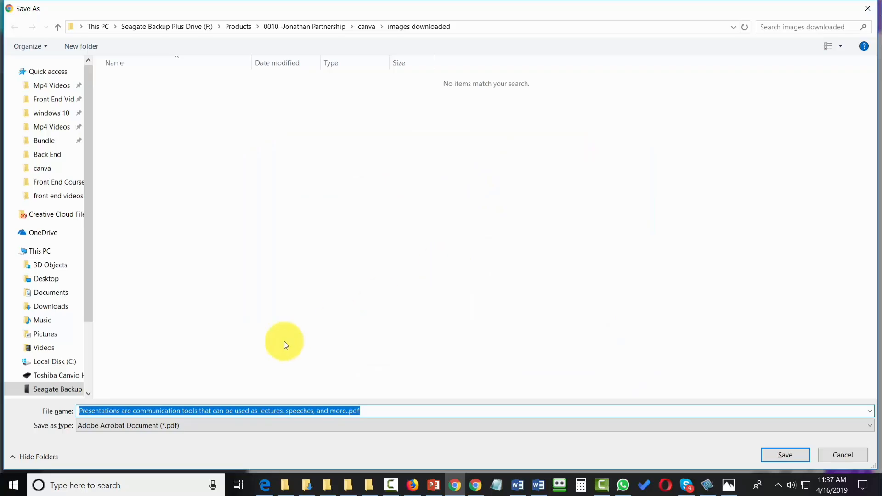
pyautogui.click(770, 455)
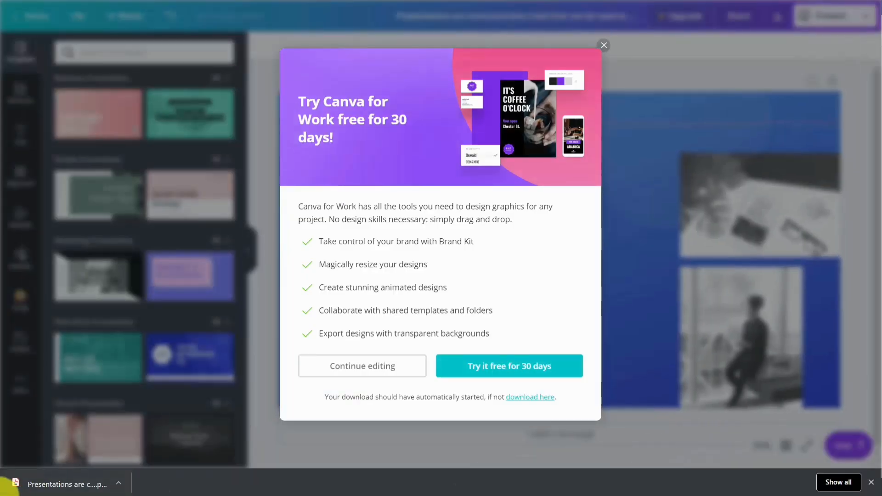
pyautogui.click(84, 490)
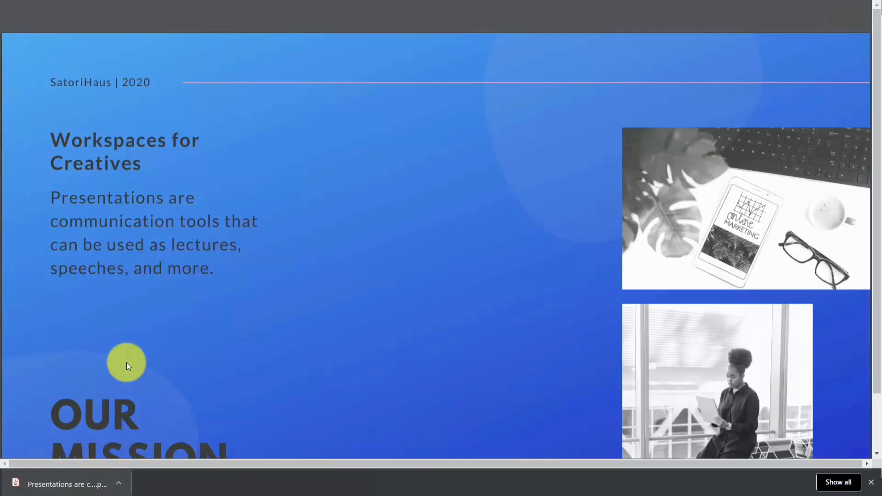
pyautogui.moveTo(322, 7)
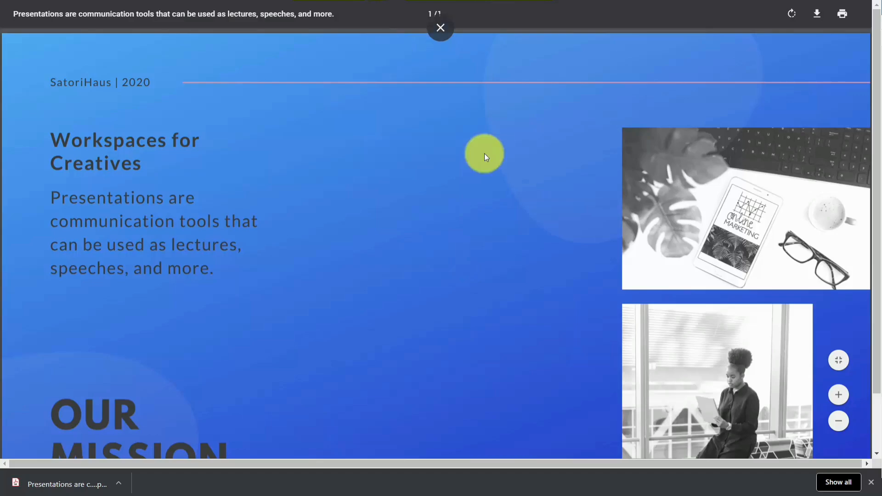
pyautogui.click(440, 39)
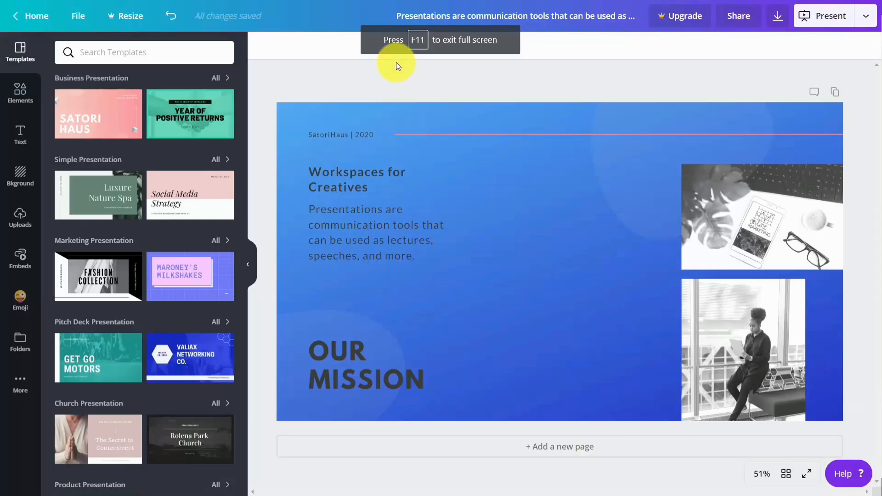
# Download the design as PDF Print without crop marks and bleed, and open the downloaded file.
pyautogui.click(774, 20)
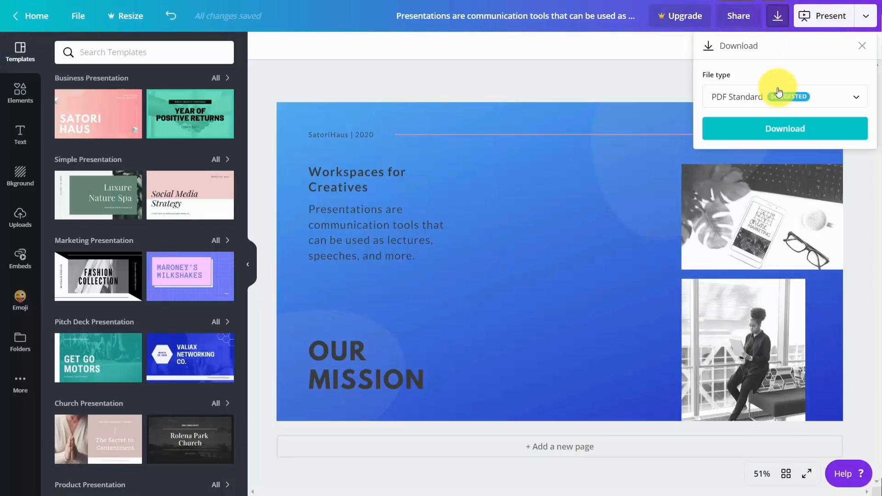
pyautogui.click(776, 93)
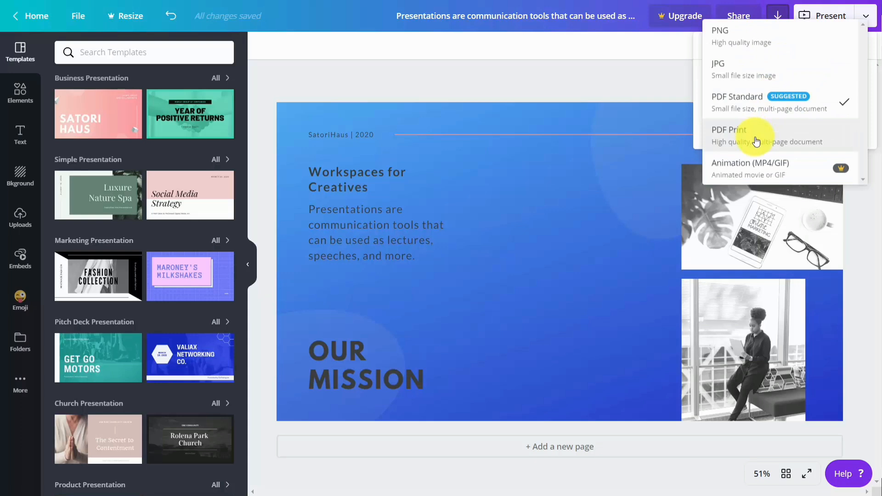
pyautogui.click(756, 136)
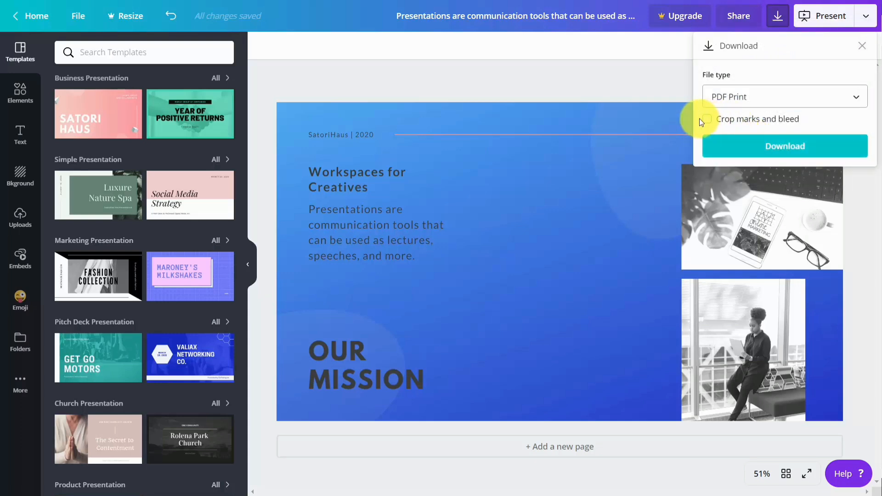
pyautogui.click(770, 148)
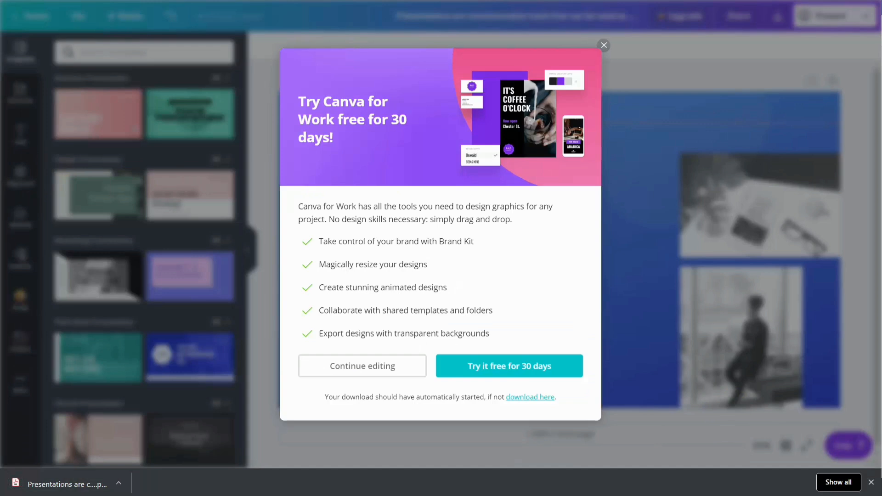
pyautogui.click(84, 486)
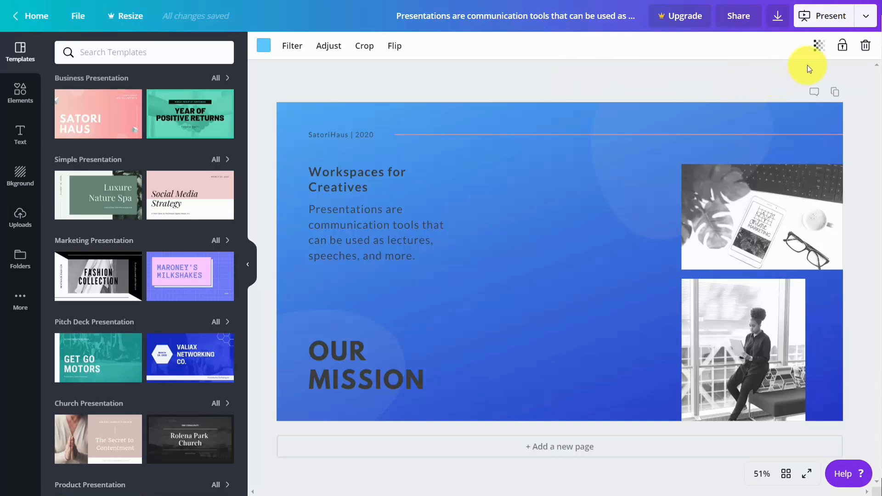
# Publish the design as a presentation, choosing the Presenter view type, and start presenting.
pyautogui.click(865, 17)
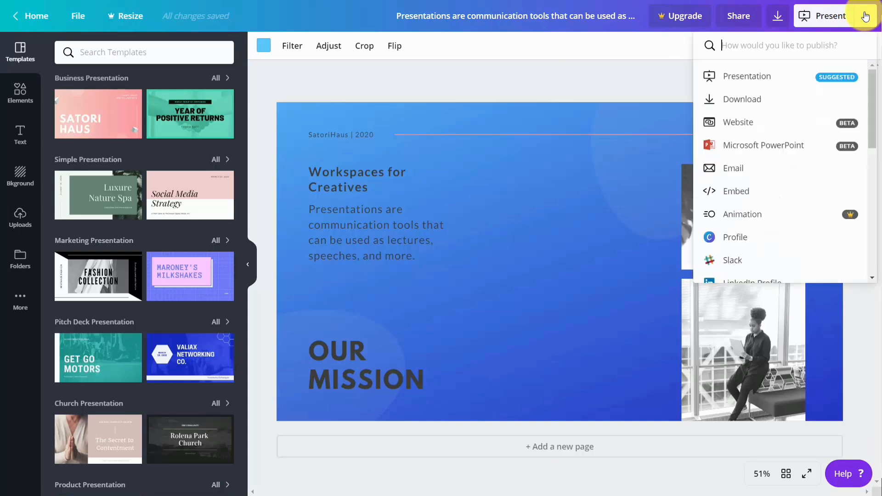
pyautogui.click(751, 77)
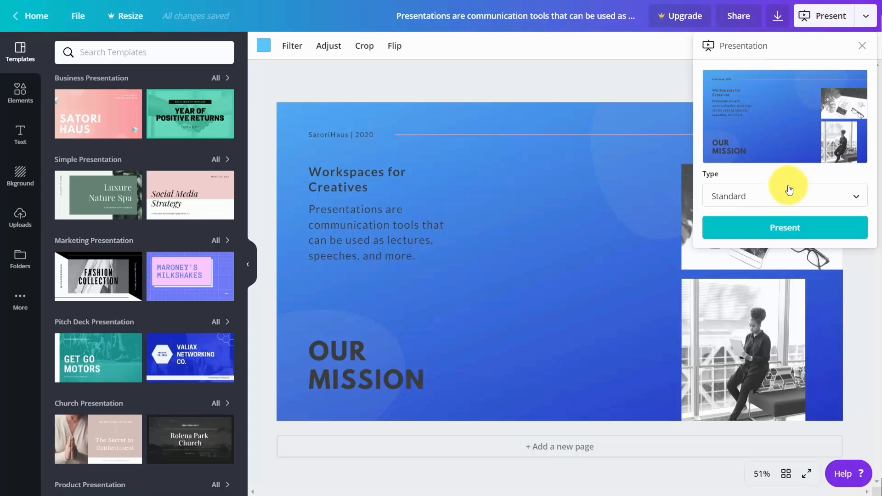
pyautogui.click(854, 199)
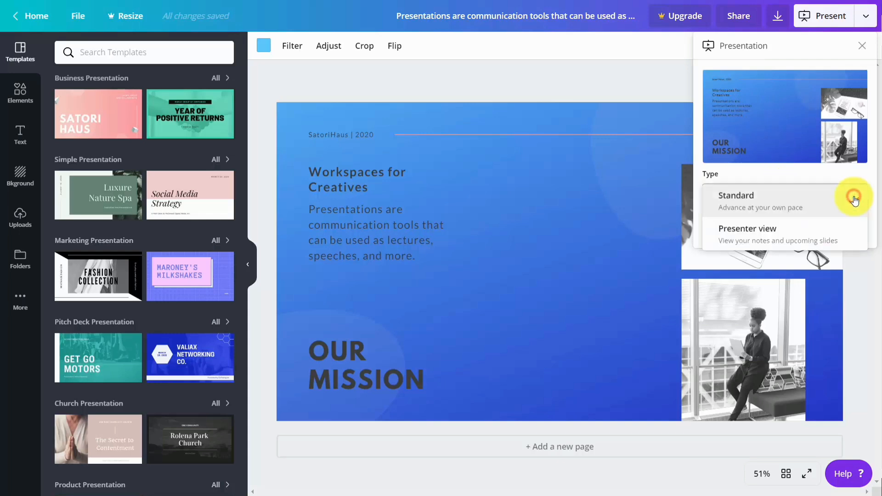
pyautogui.click(776, 231)
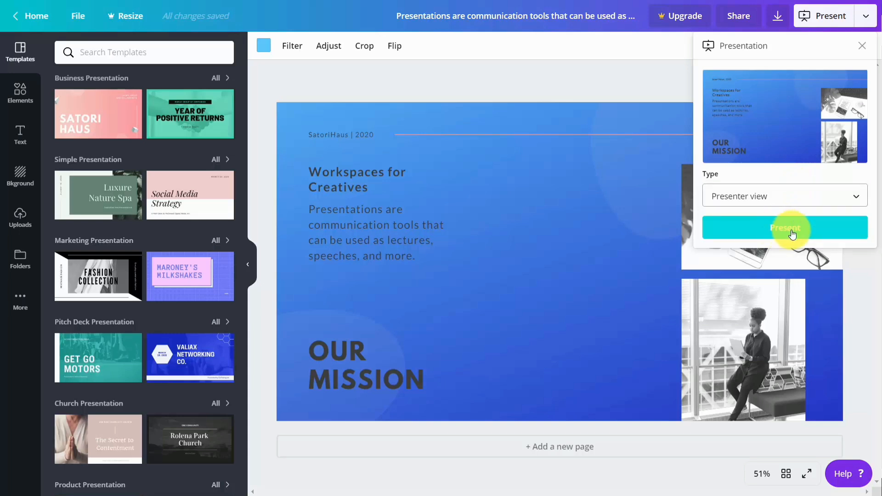
pyautogui.click(792, 232)
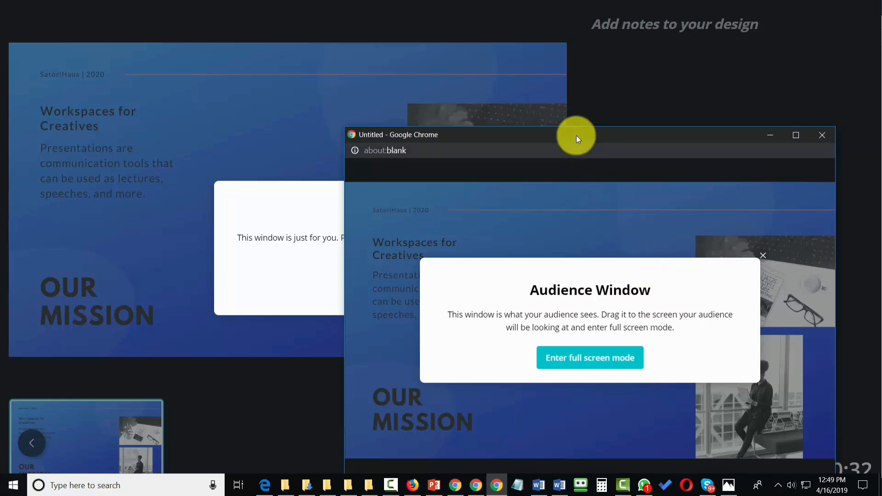
# Move the audience window off to the second screen and dismiss the Presenter Window message.
pyautogui.moveTo(577, 136); pyautogui.dragTo(579, 137)
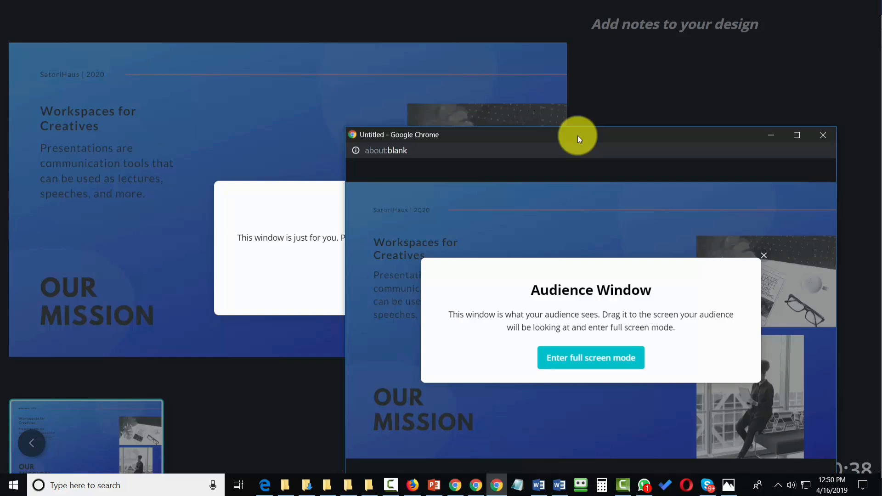
pyautogui.moveTo(578, 138); pyautogui.dragTo(881, 133)
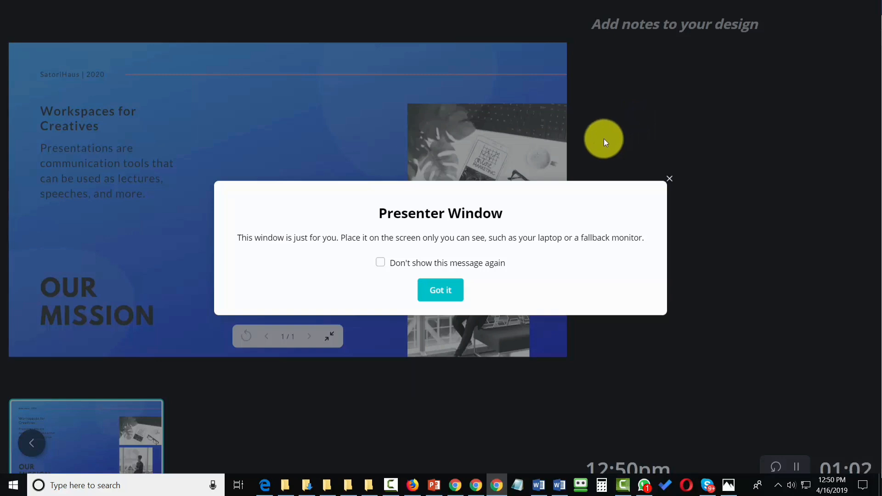
pyautogui.click(437, 293)
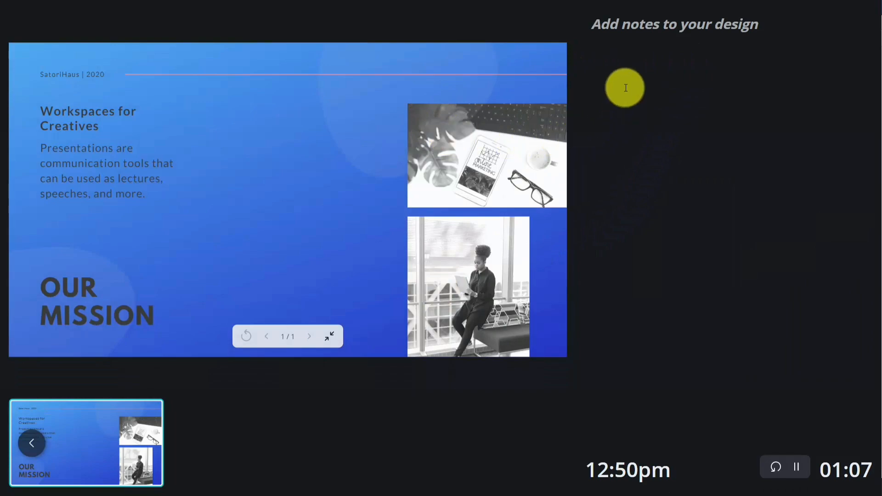
# Leave the presenter view for the editor, choose Pinterest as the publishing destination, and authorize Canva's access to the Pinterest account.
pyautogui.hotkey('alt', 'Tab')
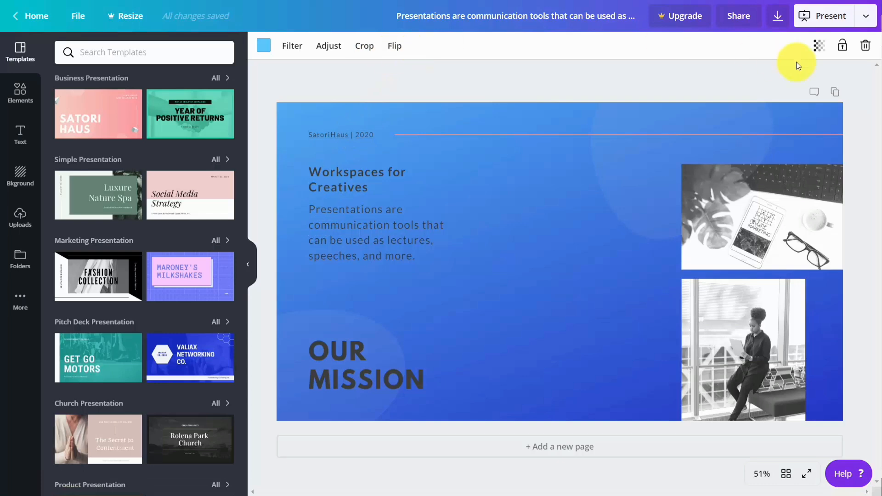
pyautogui.click(866, 16)
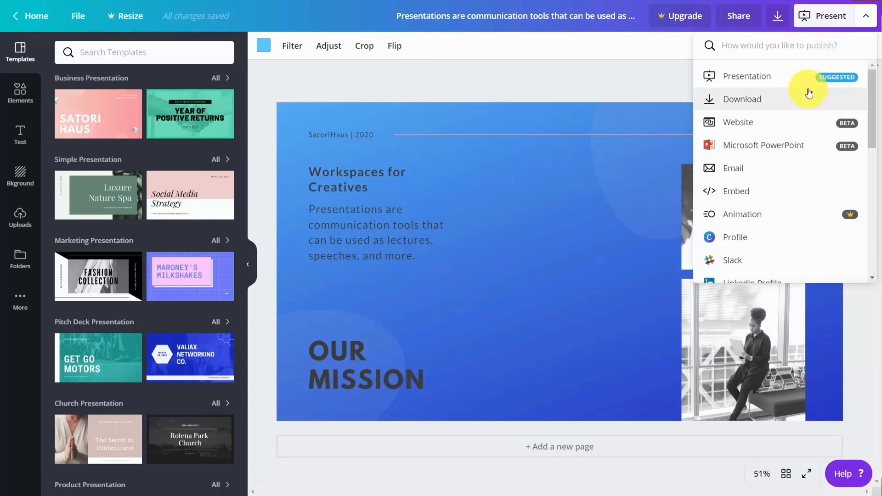
pyautogui.scroll(-4, 809, 93)
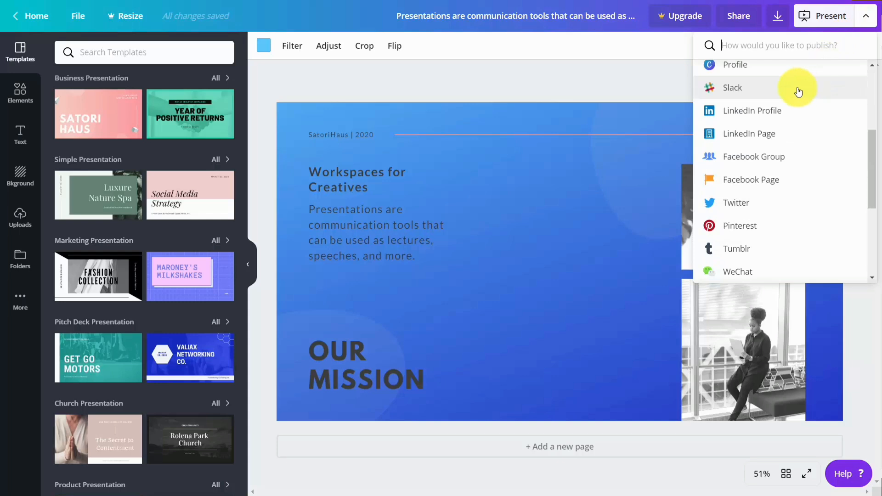
pyautogui.click(731, 227)
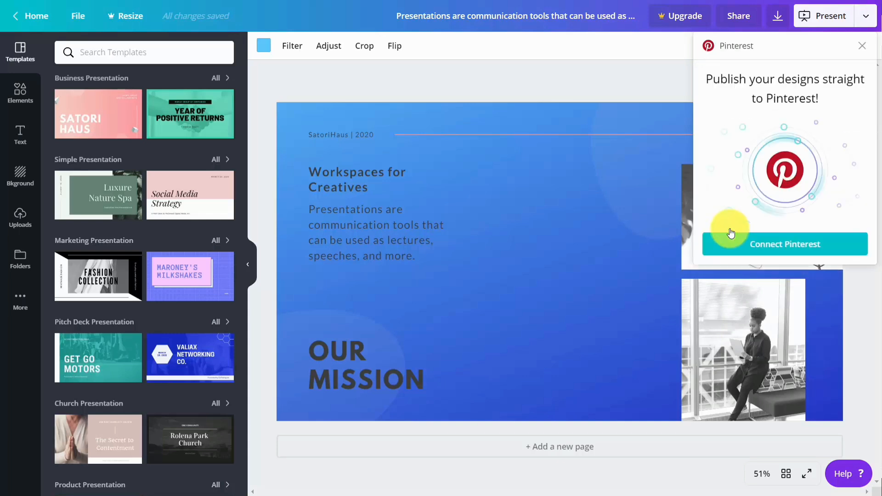
pyautogui.click(769, 248)
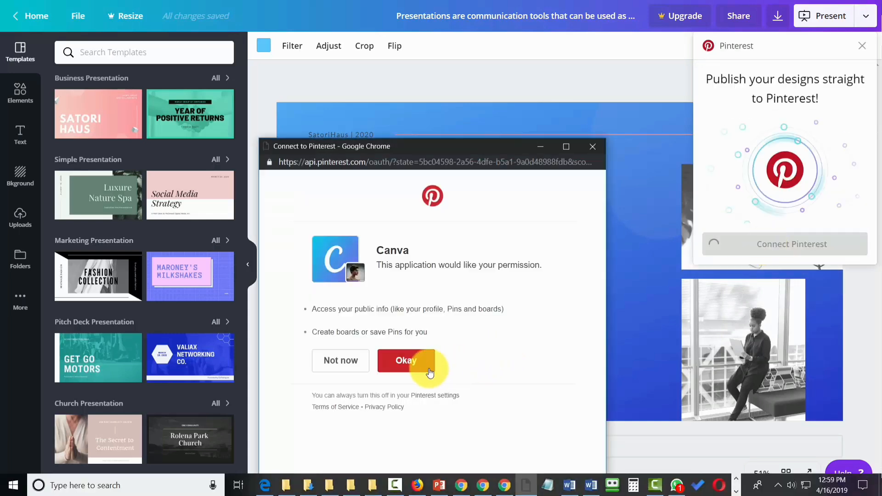
pyautogui.click(404, 356)
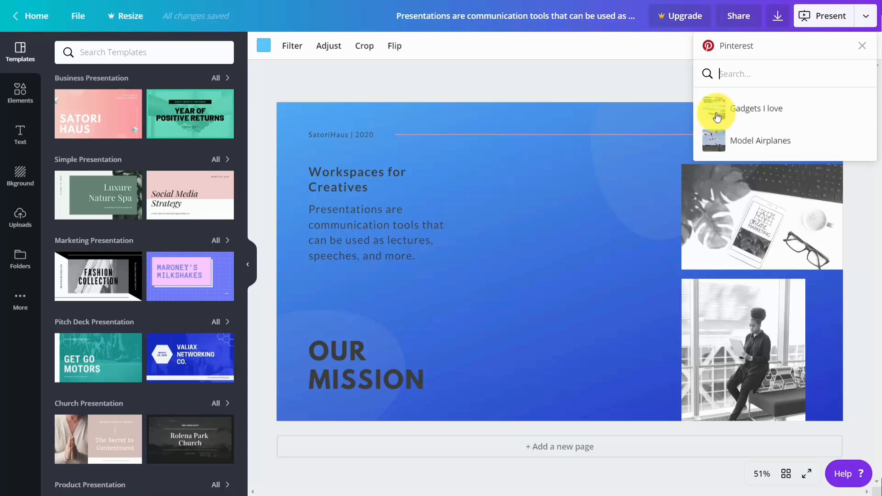
# Publish the design to the Model Airplanes Pinterest board with the description "Workplace for Creatives" and open the published pin.
pyautogui.click(716, 145)
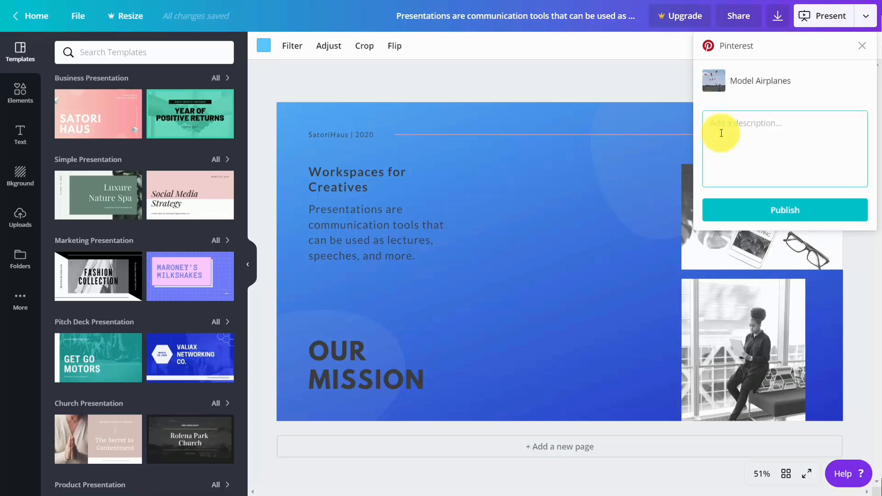
pyautogui.write('Workplace for Creatives')
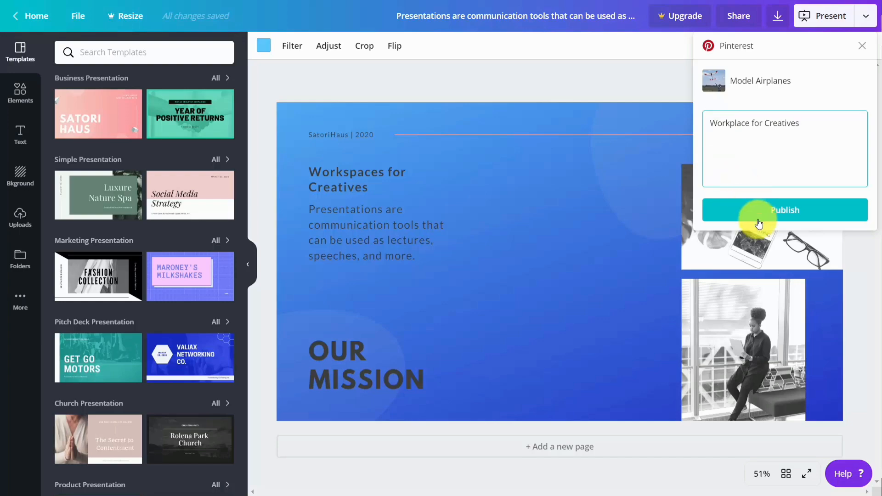
pyautogui.click(783, 212)
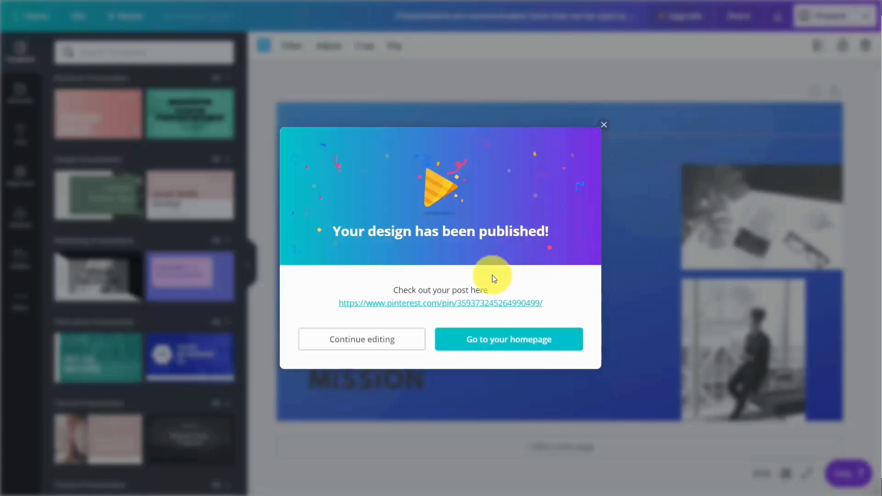
pyautogui.click(489, 303)
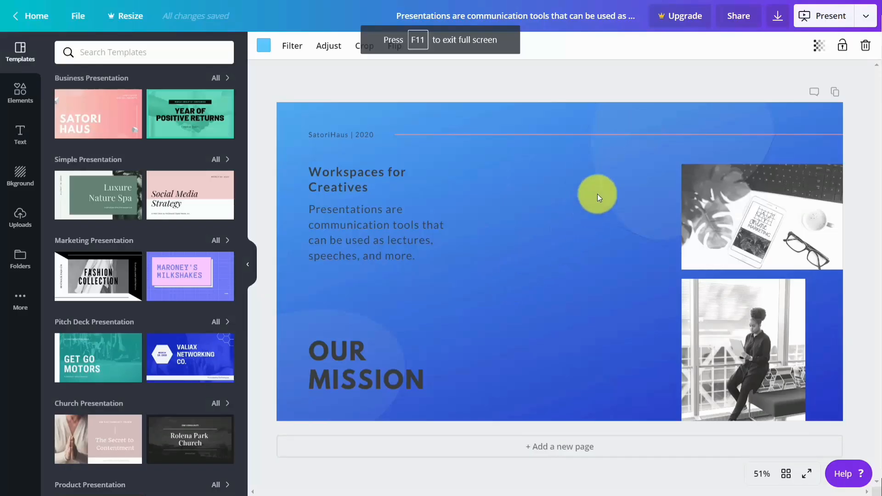
# Choose Facebook Group as the publishing destination, connect the Facebook account, and allow Canva to post content into groups.
pyautogui.click(864, 15)
pyautogui.scroll(-5, 726, 146)
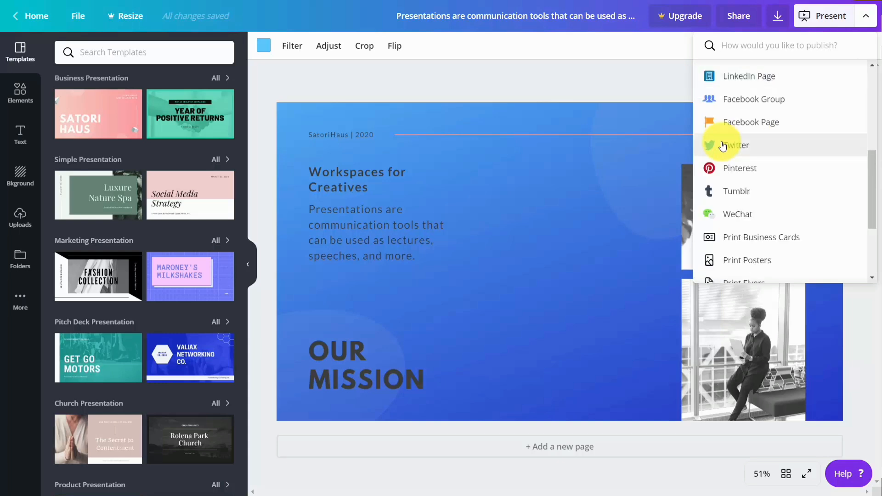
pyautogui.scroll(3, 723, 146)
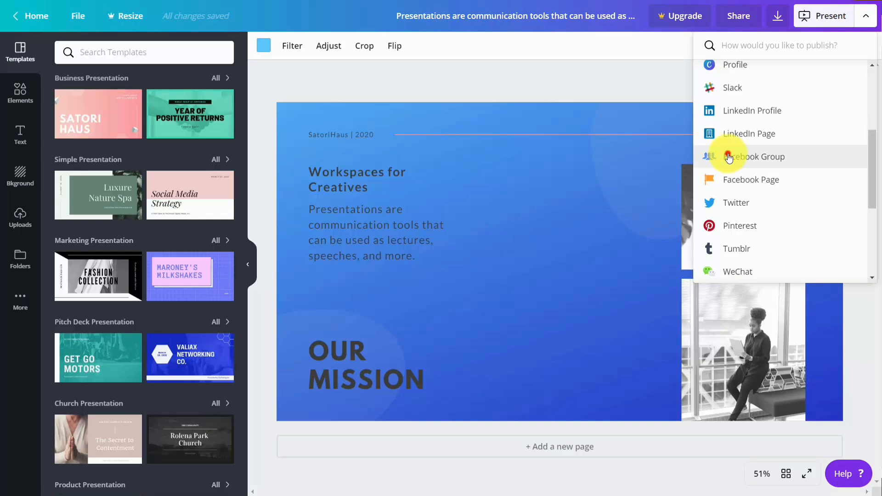
pyautogui.click(729, 157)
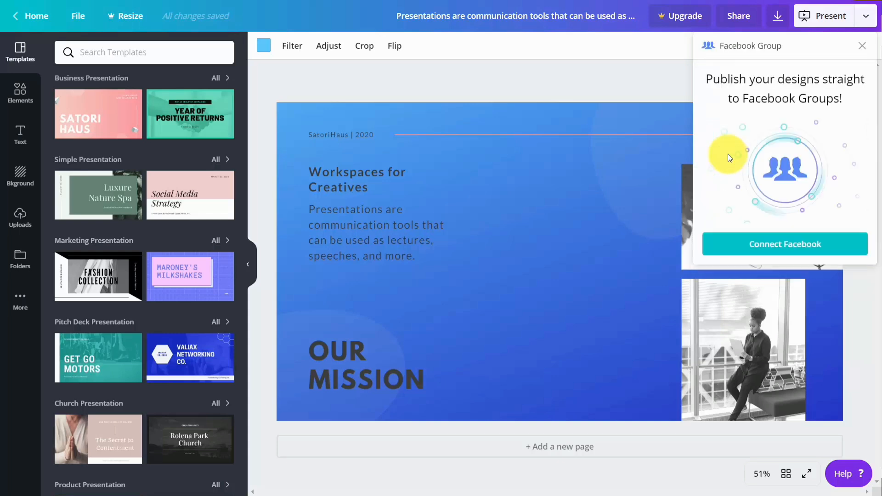
pyautogui.click(789, 250)
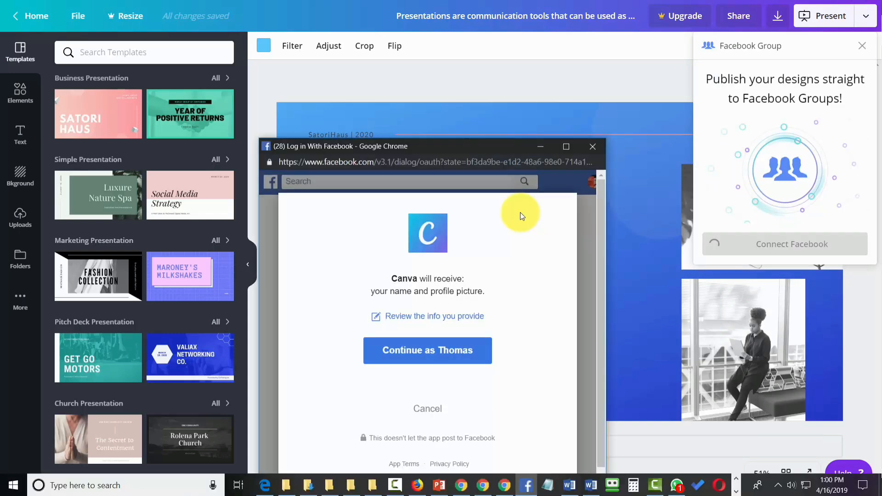
pyautogui.click(442, 353)
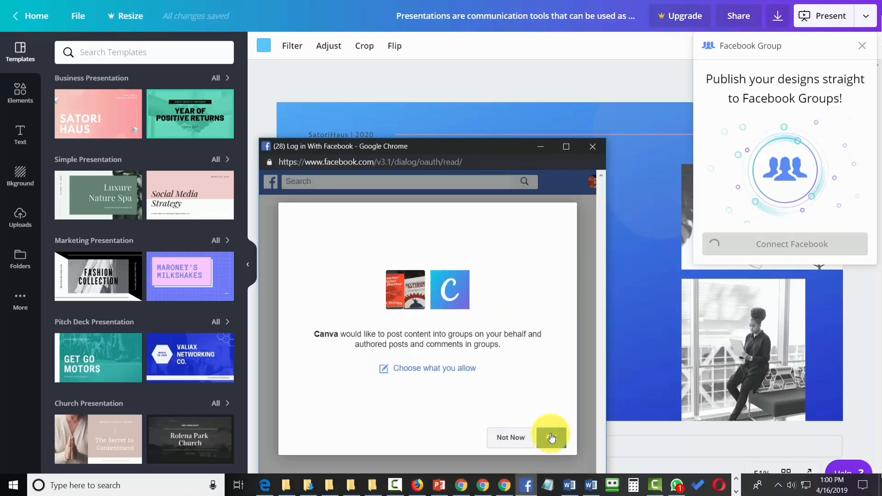
pyautogui.click(552, 437)
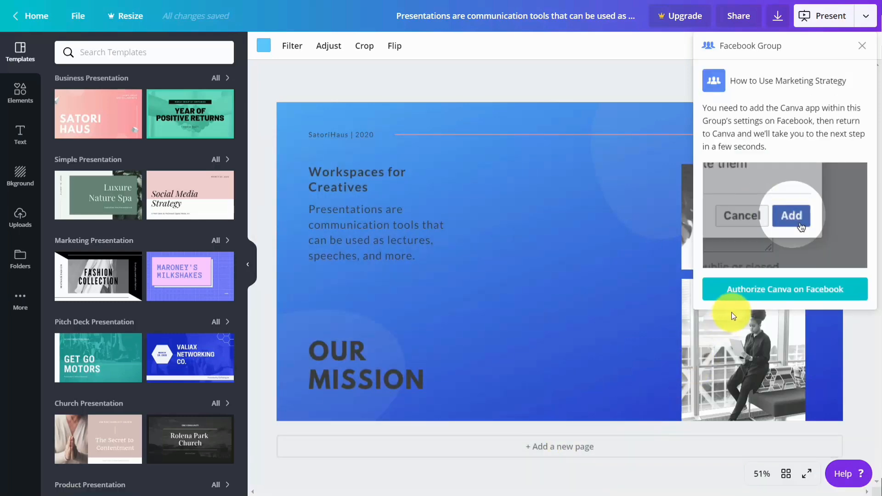
# Authorize Canva in the "How to Use Marketing Strategy" group, publish the design there with the text "Workplace for creatives", and open the post.
pyautogui.click(755, 294)
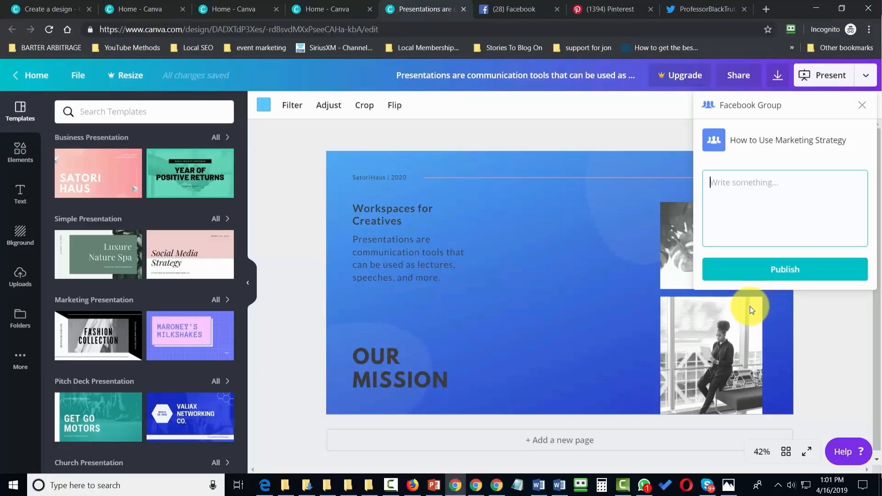
pyautogui.write('Workplace for creatives')
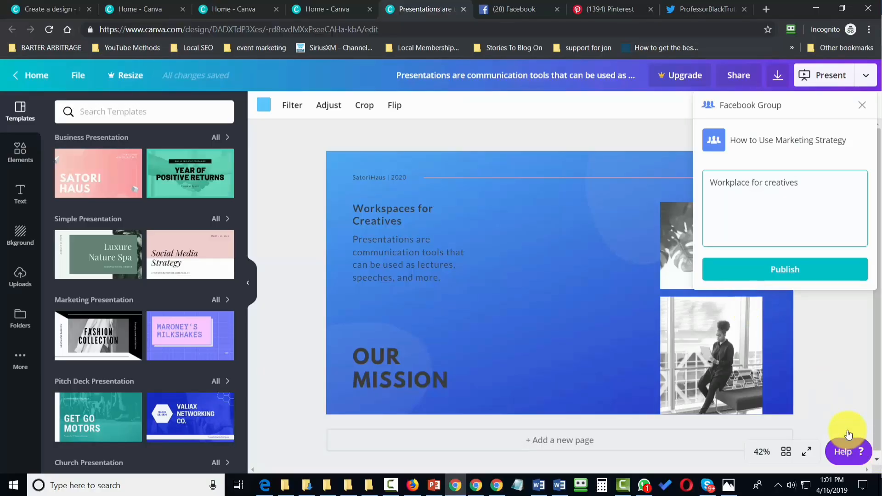
pyautogui.click(786, 270)
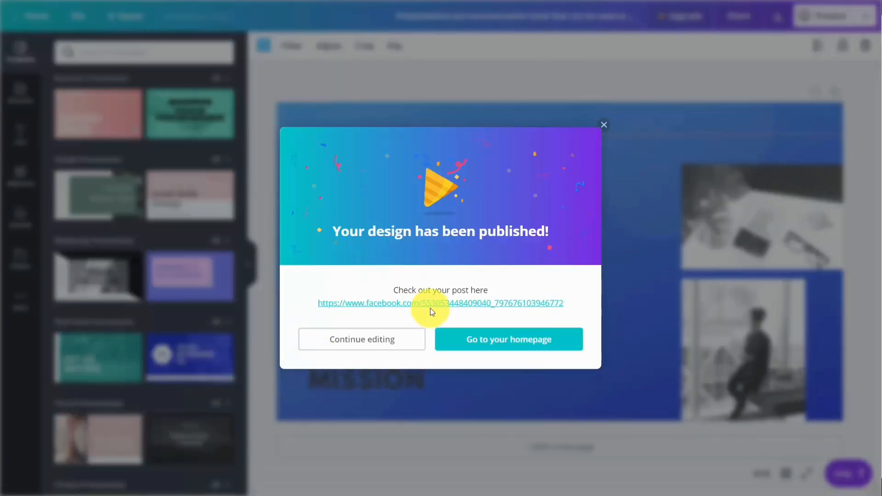
pyautogui.click(430, 303)
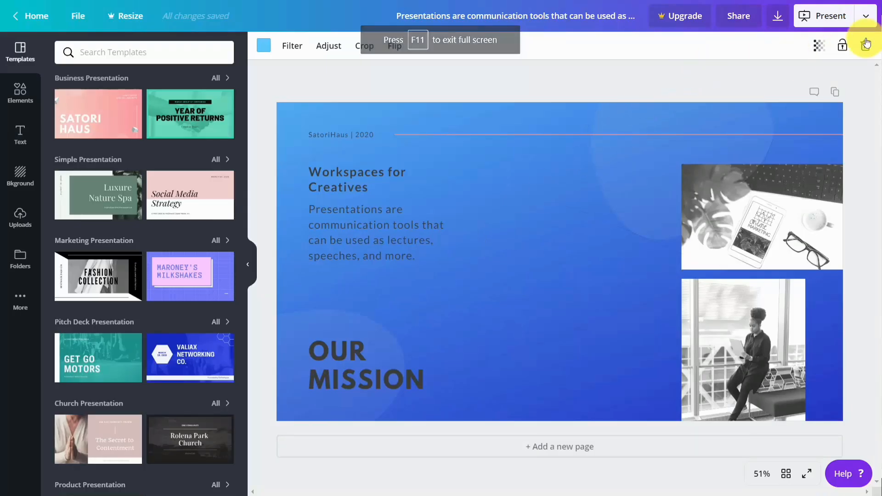
# Choose Twitter as the publishing destination and authorize Canva to use the Twitter account.
pyautogui.click(866, 15)
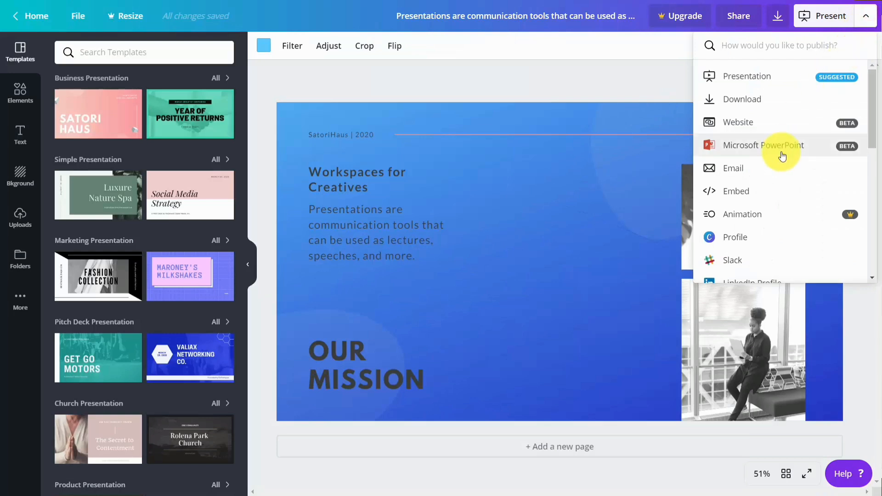
pyautogui.scroll(-2, 781, 158)
pyautogui.scroll(-3, 778, 168)
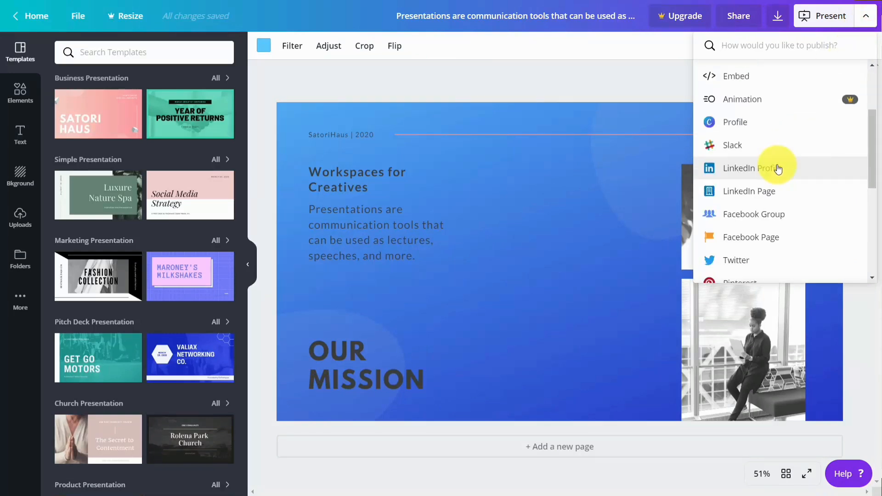
pyautogui.scroll(-4, 764, 205)
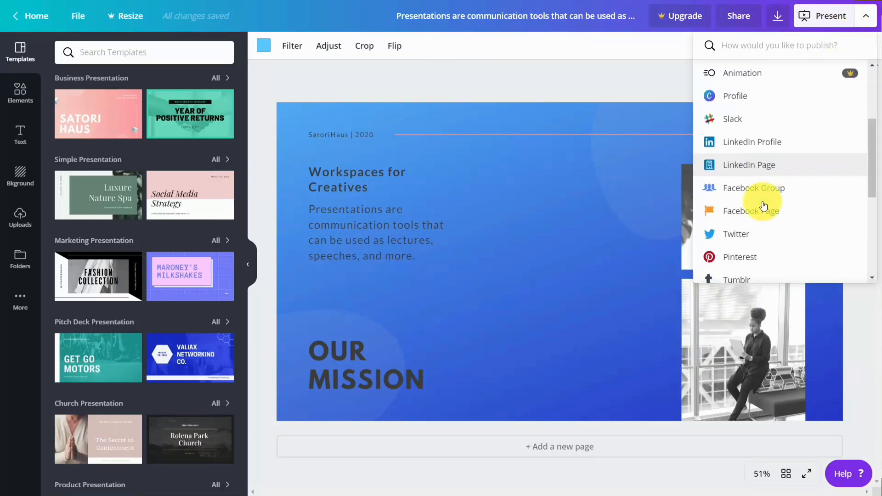
pyautogui.scroll(-1, 764, 205)
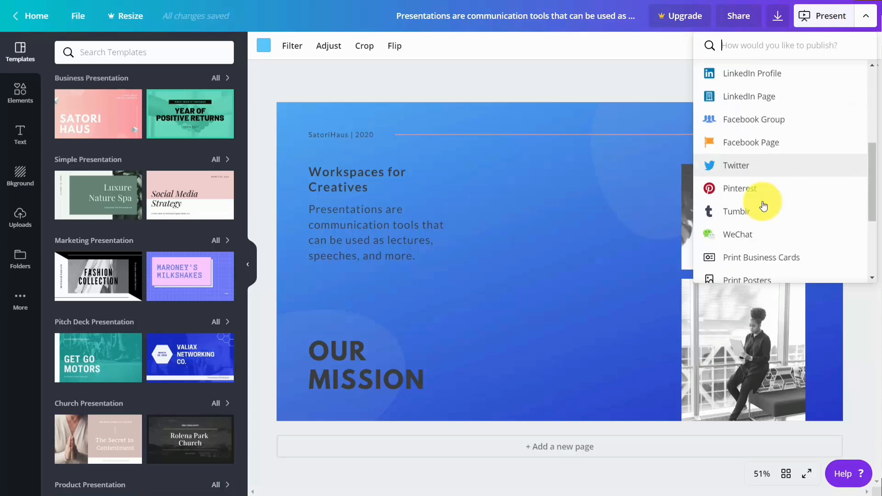
pyautogui.scroll(2, 763, 210)
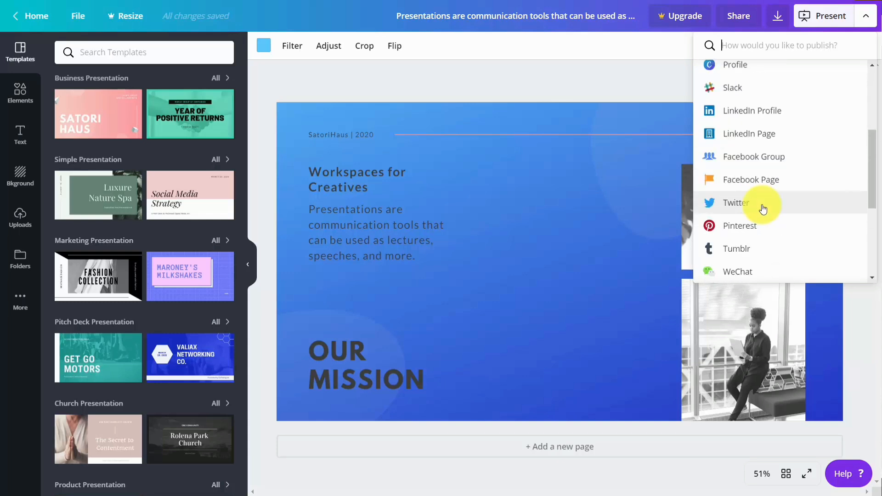
pyautogui.click(731, 206)
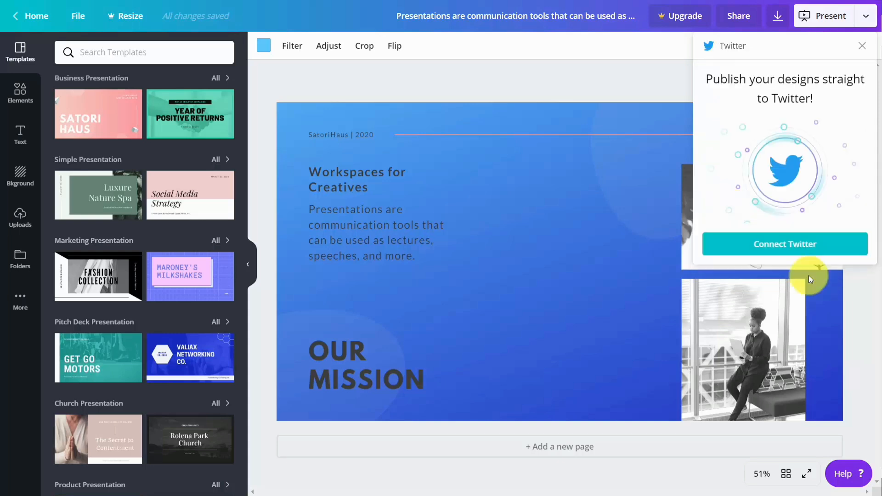
pyautogui.click(785, 254)
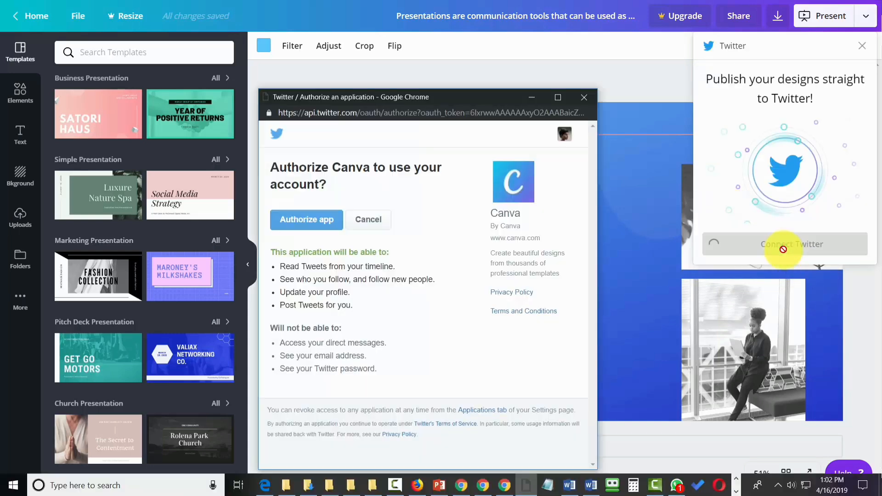
pyautogui.click(314, 224)
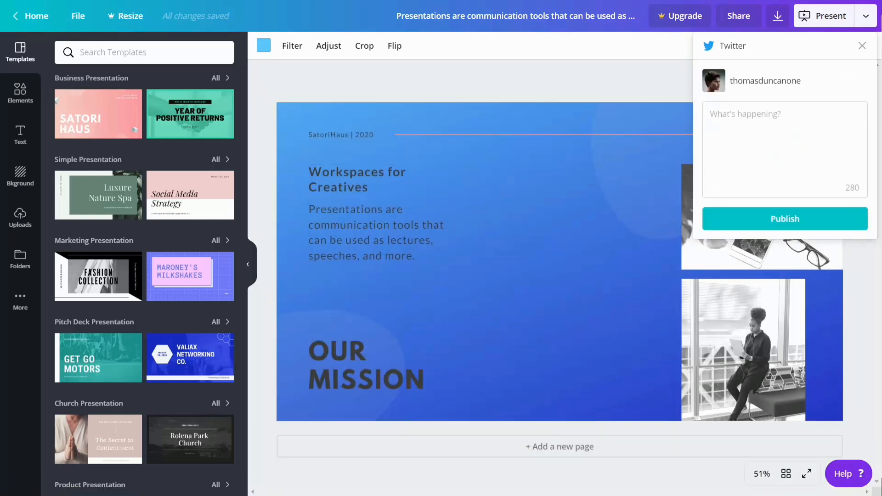
# Publish the design to Twitter with the text "Workspaces for creatives" and open the published tweet.
pyautogui.click(791, 124)
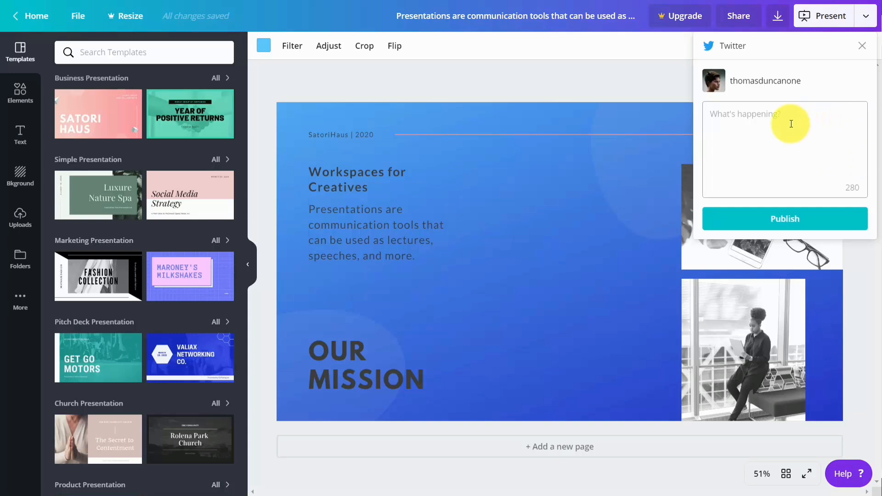
pyautogui.write('Workspaces for creatives')
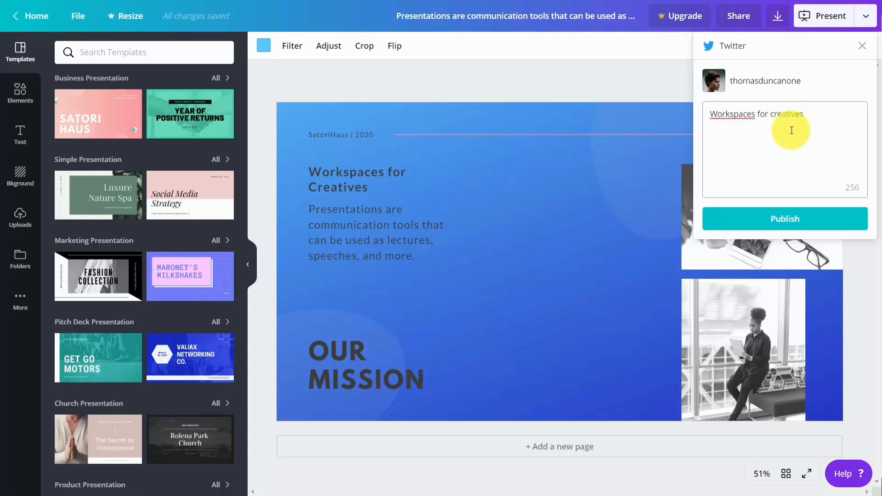
pyautogui.click(777, 220)
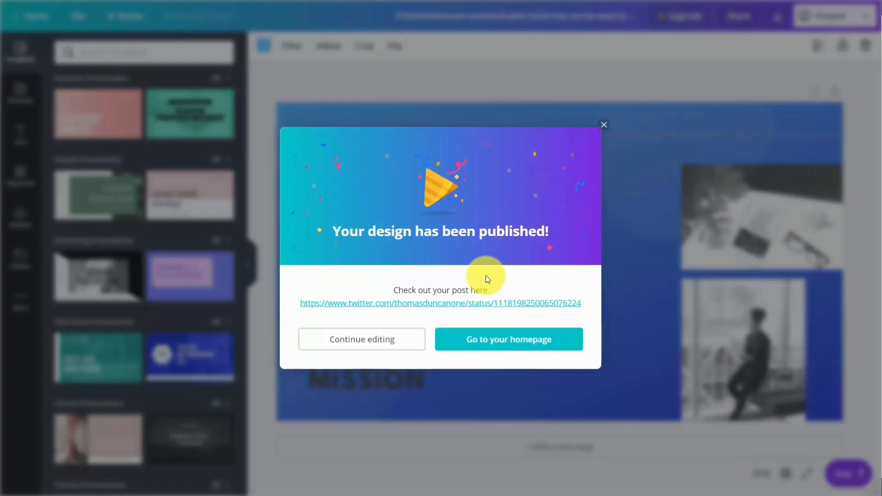
pyautogui.click(478, 303)
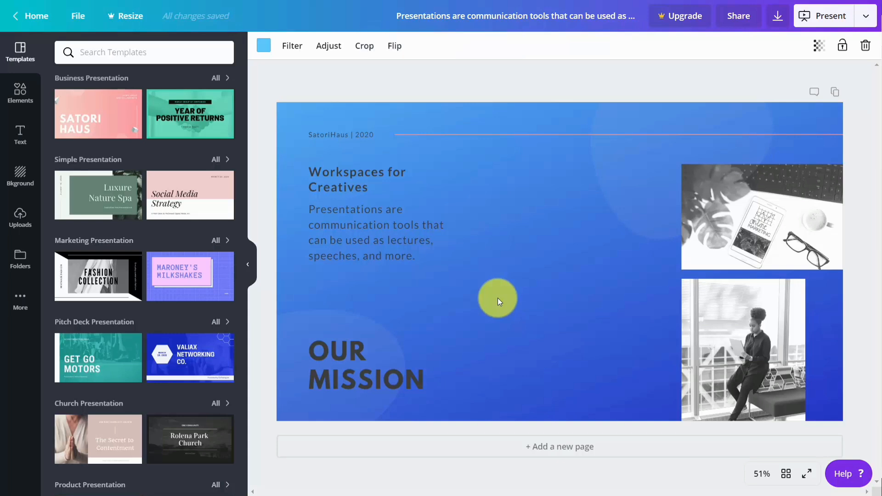
# Open the layouts of the "Year of Positive Returns" business presentation template and add a new page to the design.
pyautogui.click(584, 79)
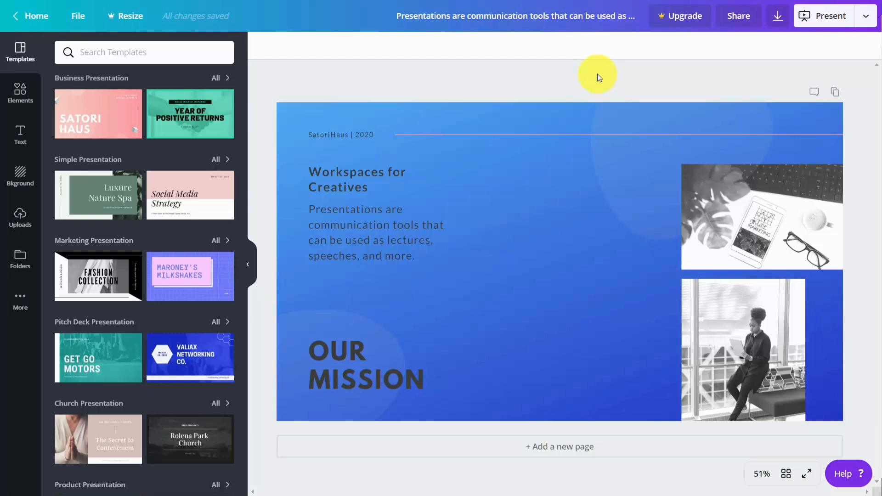
pyautogui.click(179, 110)
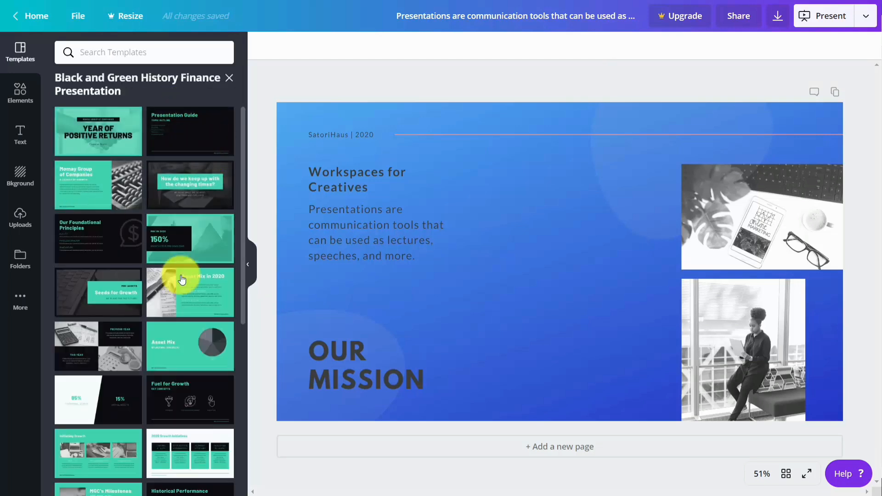
pyautogui.click(532, 446)
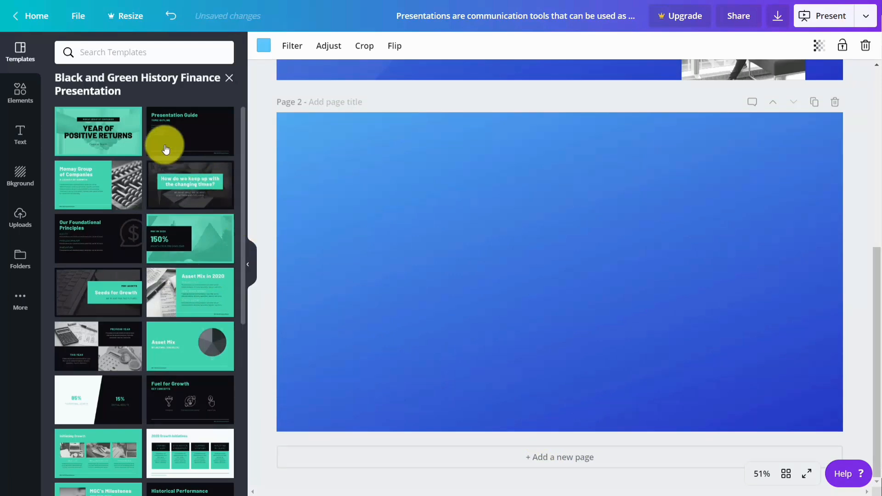
# Apply the "Year of Positive Returns" layout to page 2, and add three pages with the "150%", "Asset Mix" pie chart and "Fuel for Growth" layouts.
pyautogui.click(102, 125)
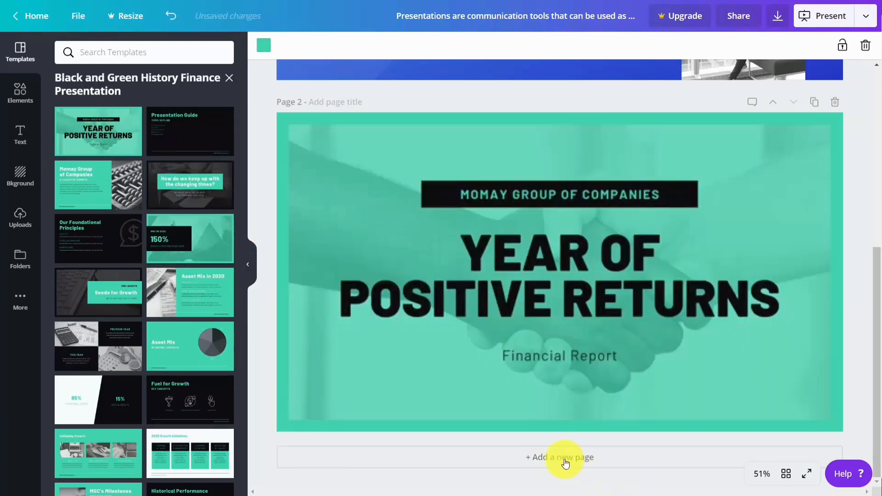
pyautogui.click(565, 459)
pyautogui.click(199, 236)
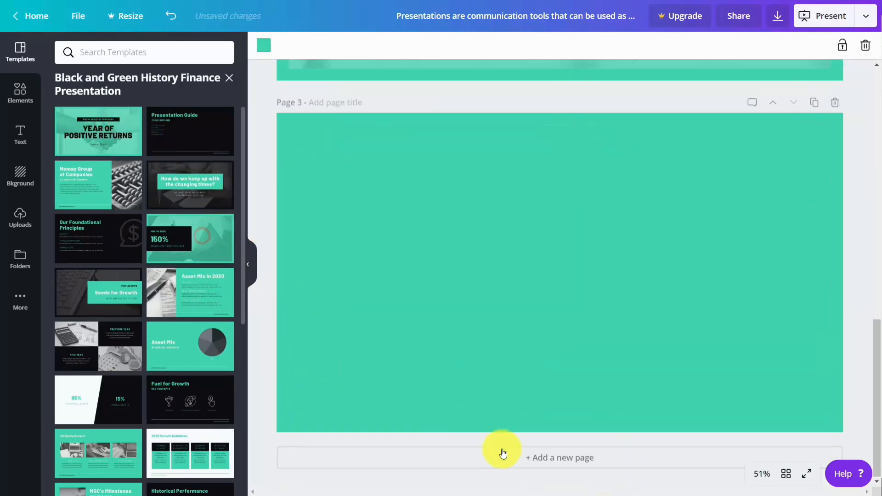
pyautogui.click(549, 458)
pyautogui.click(174, 354)
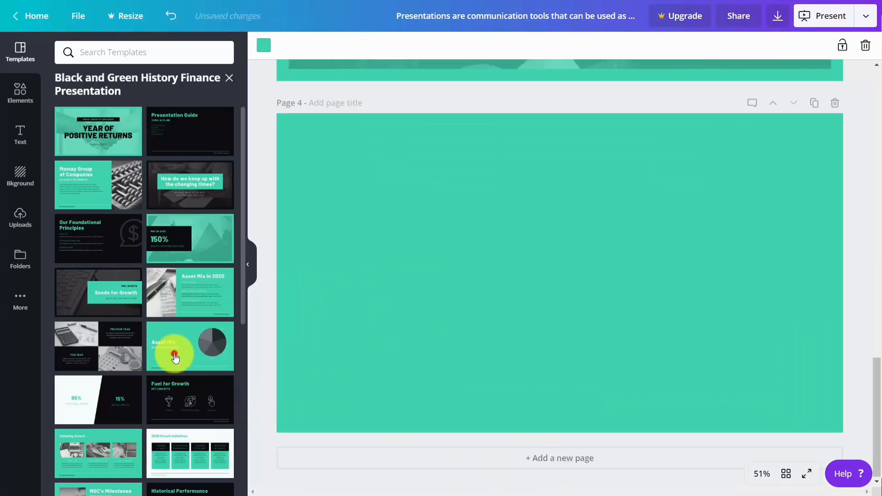
pyautogui.click(533, 458)
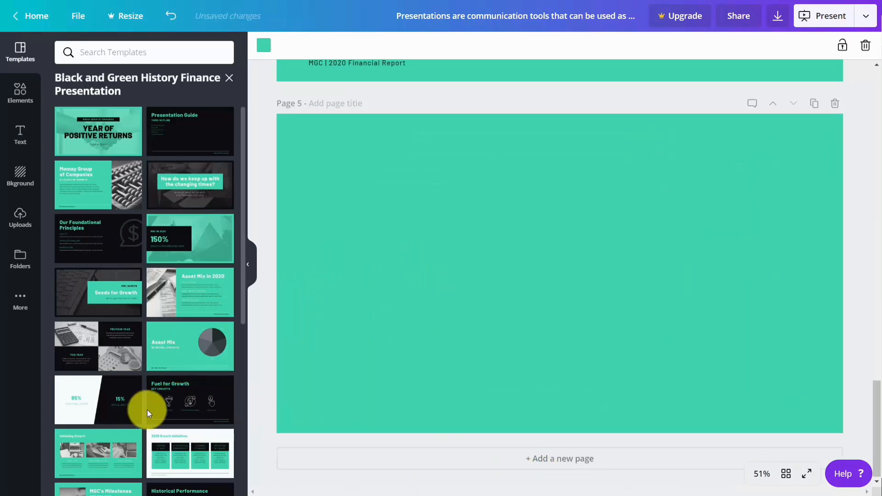
pyautogui.click(156, 394)
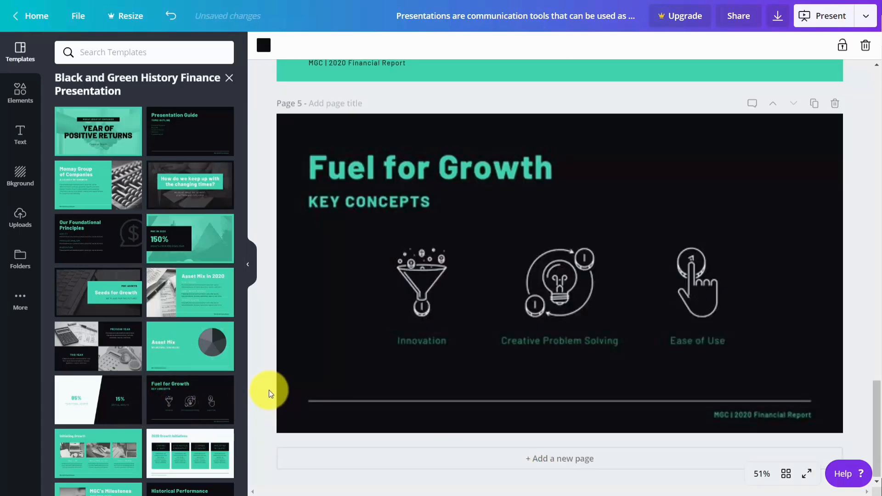
# Return to the first page of the design and choose Microsoft PowerPoint as the publishing format.
pyautogui.scroll(6, 269, 391)
pyautogui.scroll(15, 269, 391)
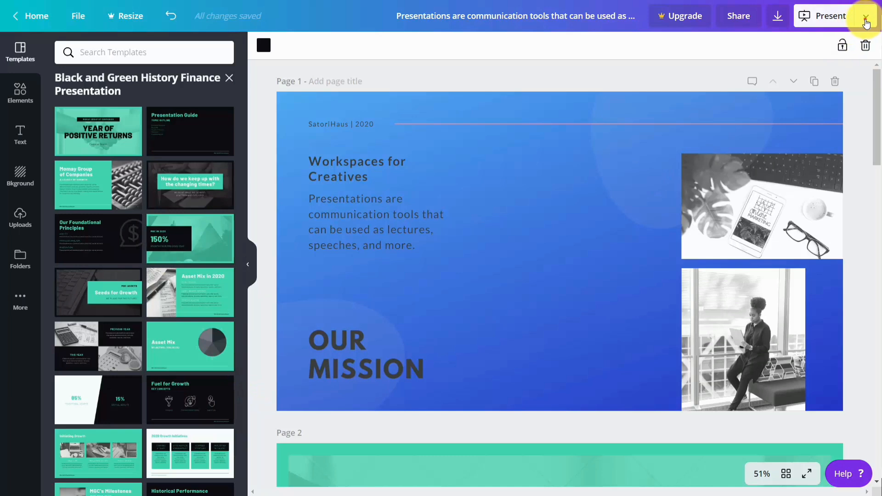
pyautogui.click(866, 18)
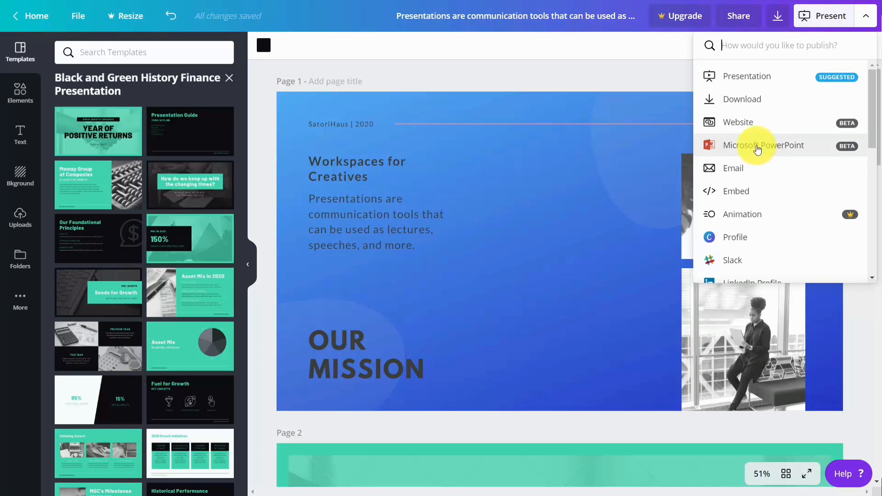
pyautogui.click(757, 147)
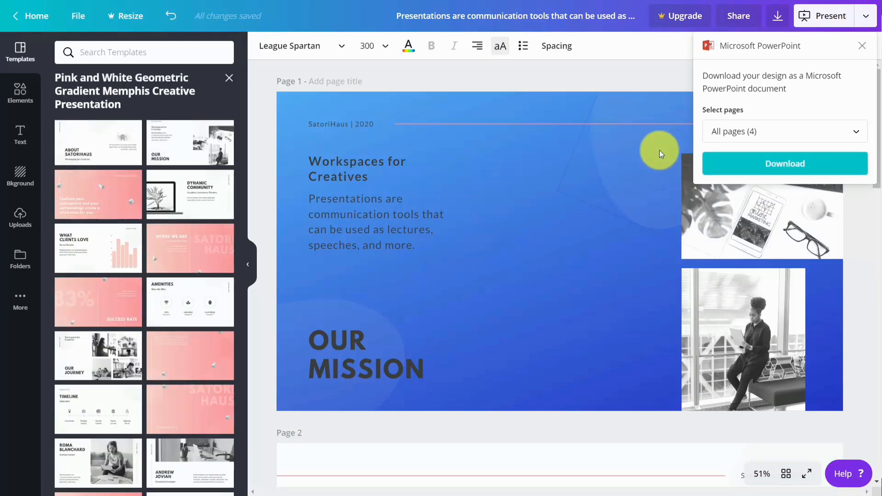
# Review the design's pages and download all 4 of them as a Microsoft PowerPoint document.
pyautogui.scroll(-5, 605, 152)
pyautogui.scroll(-10, 605, 153)
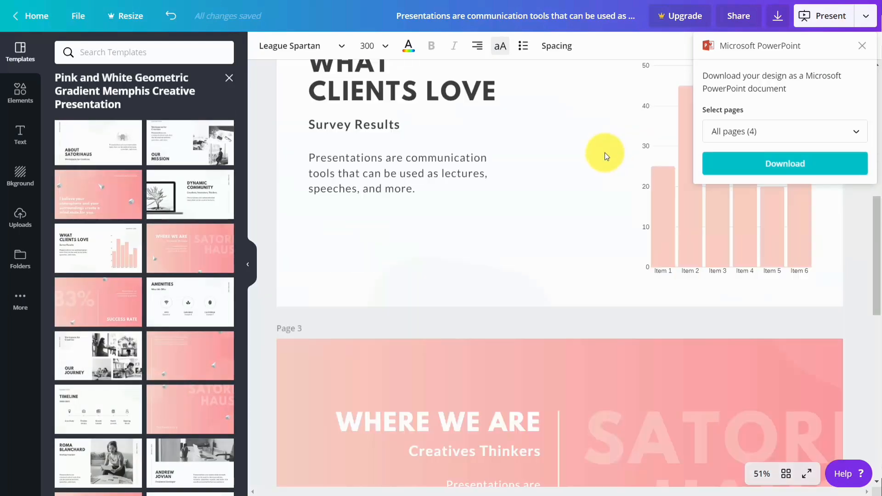
pyautogui.scroll(5, 603, 153)
pyautogui.scroll(10, 602, 153)
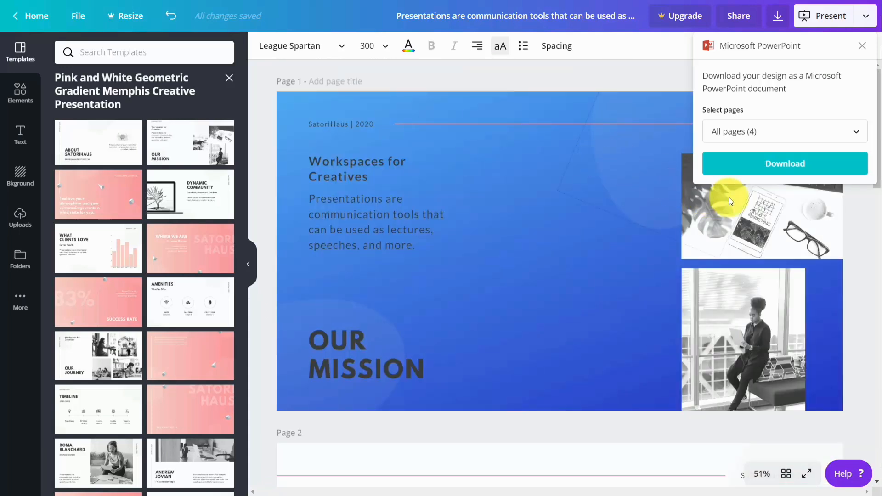
pyautogui.click(786, 169)
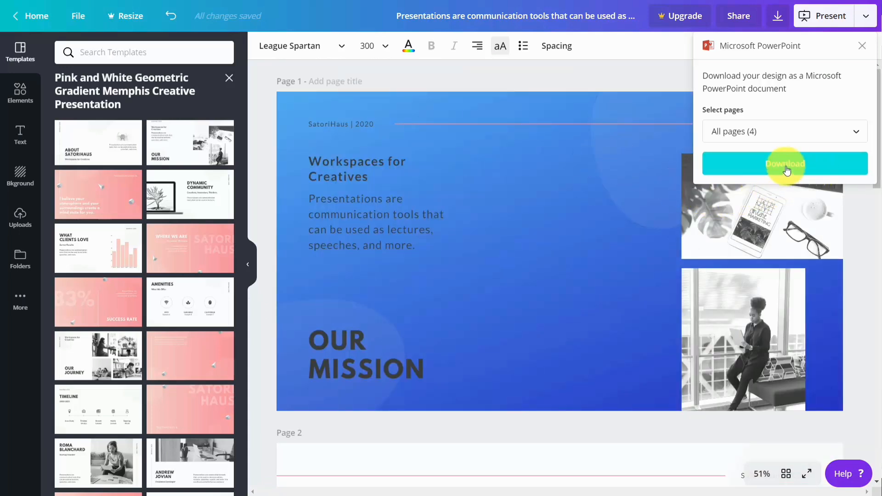